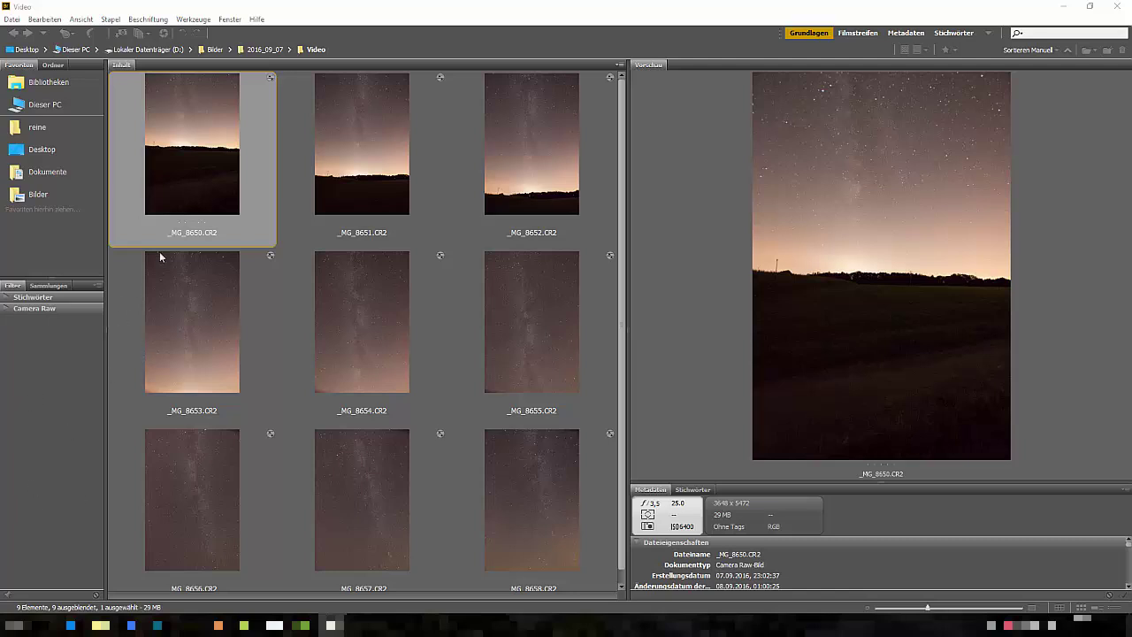
- Select all nine raw frames, _MG_8650.CR2 through _MG_8658.CR2, in the Video folder
{"action": "scroll", "coordinate": [486, 377], "scroll_direction": "down", "scroll_amount": 1}
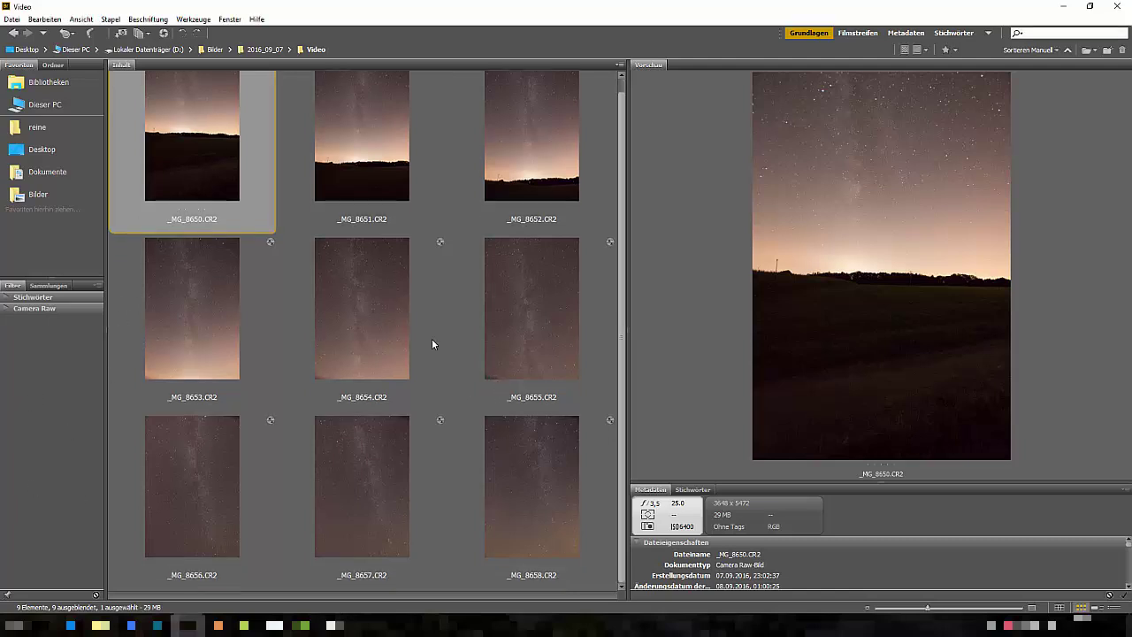
{"action": "scroll", "coordinate": [432, 339], "scroll_direction": "up", "scroll_amount": 1}
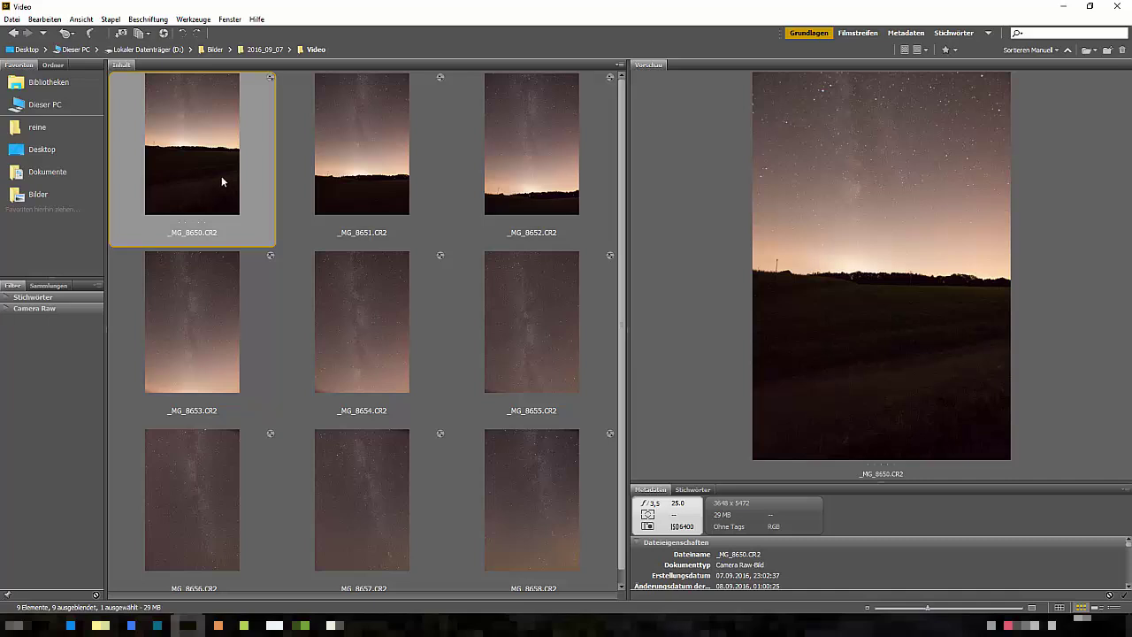
{"action": "scroll", "coordinate": [400, 316], "scroll_direction": "down", "scroll_amount": 1}
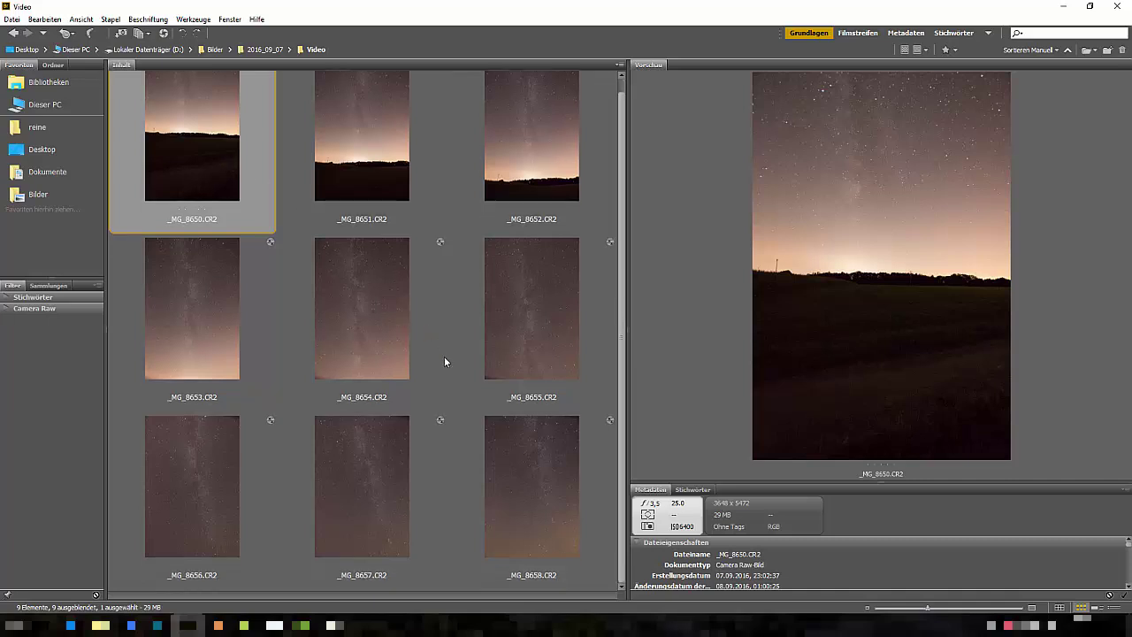
{"action": "key", "text": "ctrl+a"}
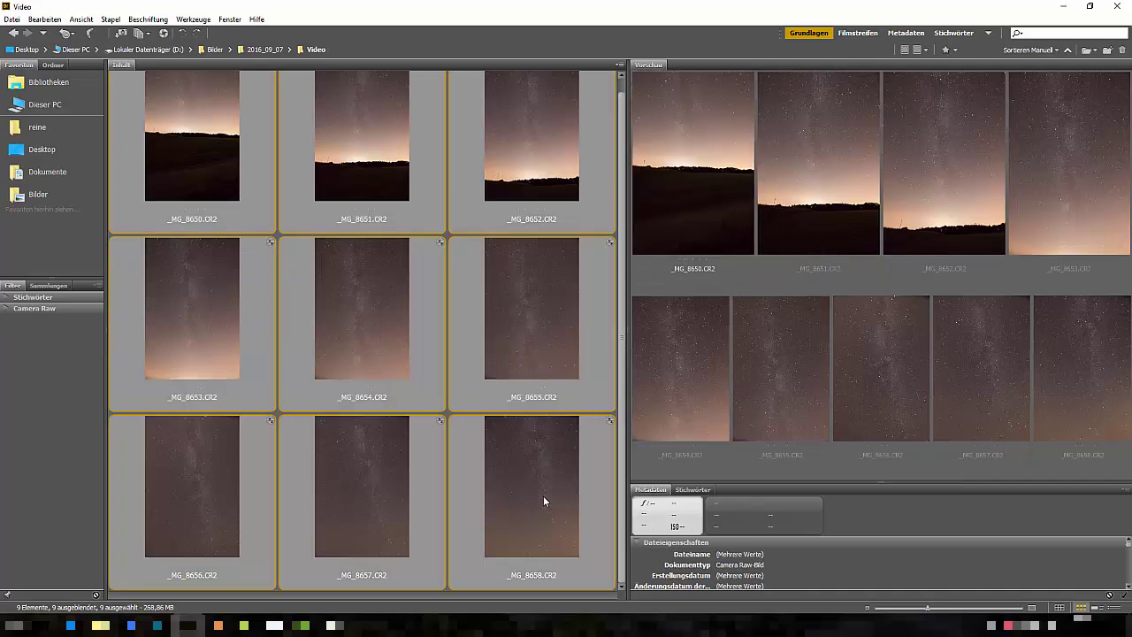
{"action": "scroll", "coordinate": [543, 498], "scroll_direction": "up", "scroll_amount": 1}
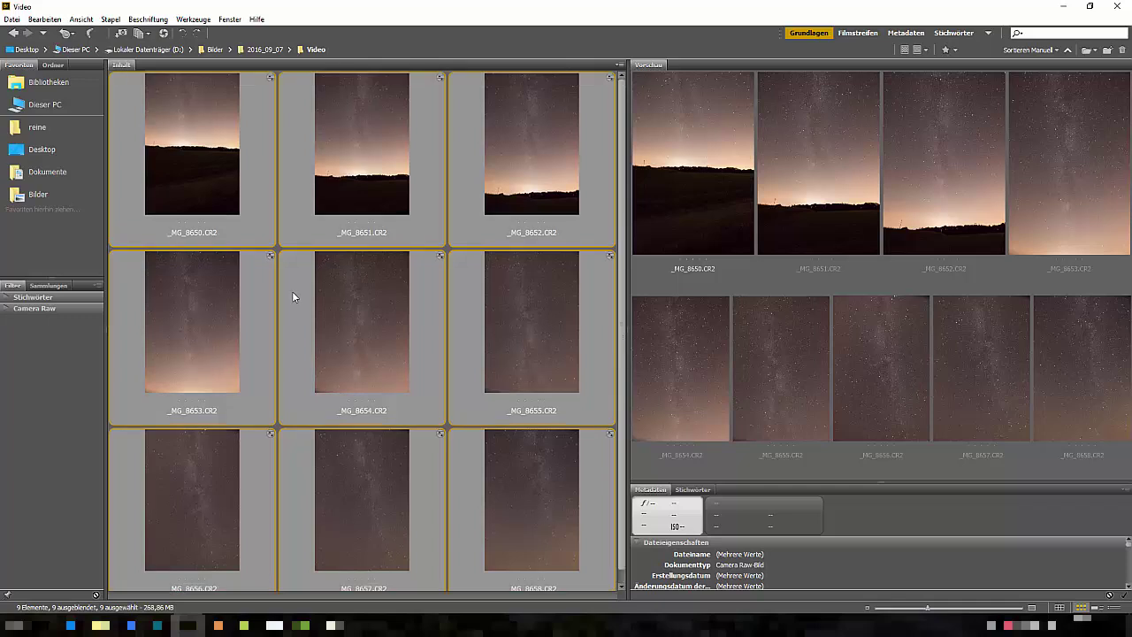
- Open the nine selected frames in Camera Raw and select them all in the filmstrip
{"action": "left_click", "coordinate": [168, 36]}
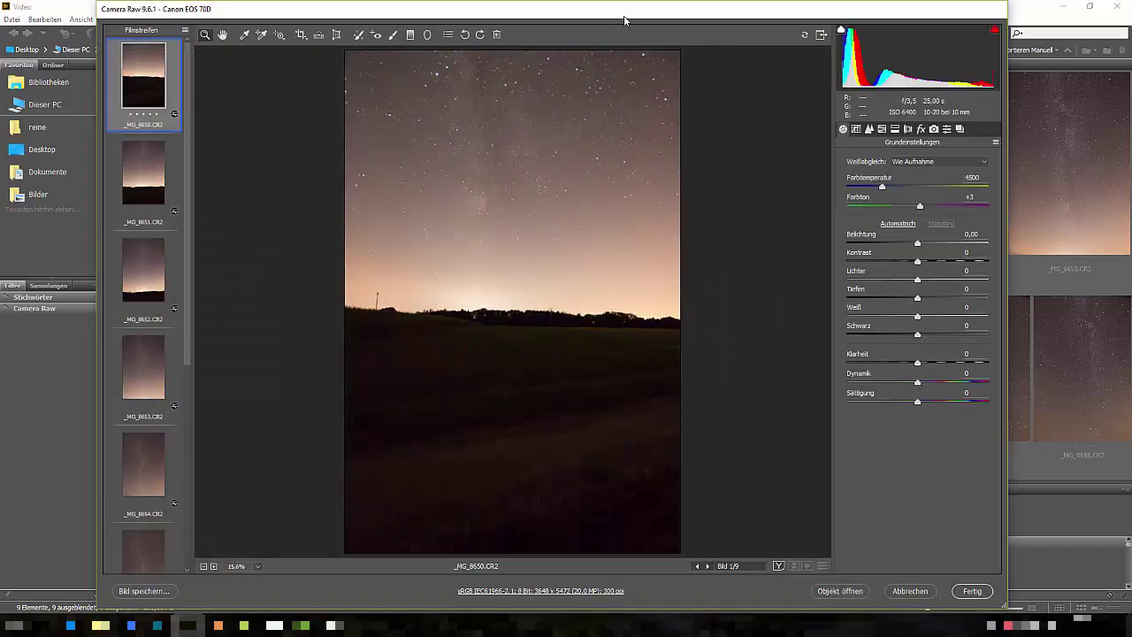
{"action": "left_click", "coordinate": [185, 30]}
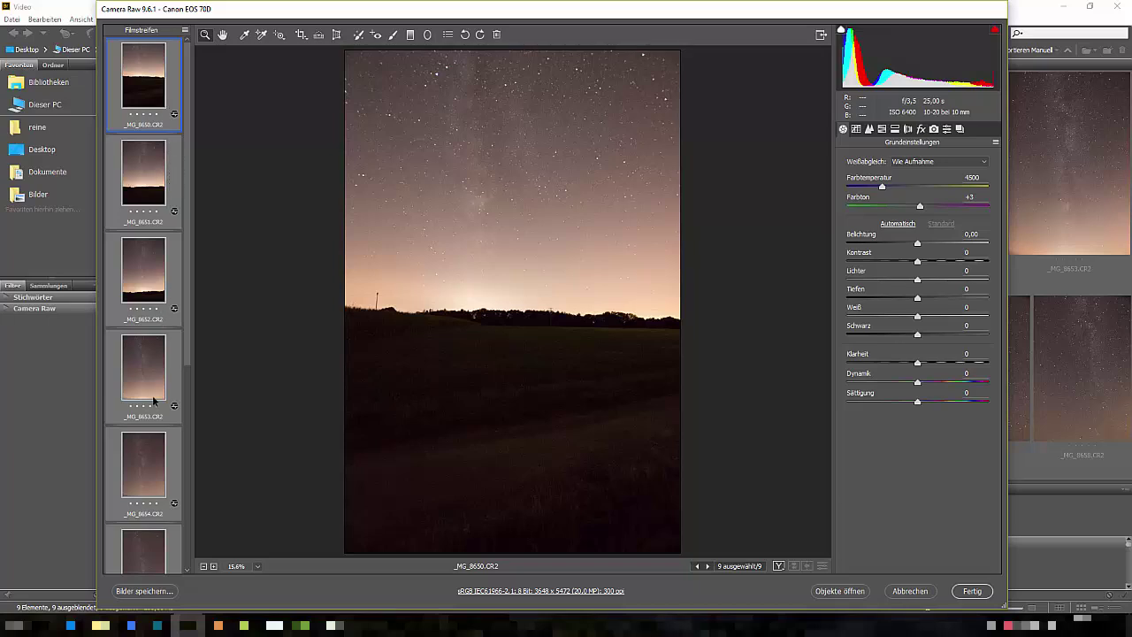
{"action": "scroll", "coordinate": [153, 401], "scroll_direction": "down", "scroll_amount": 5}
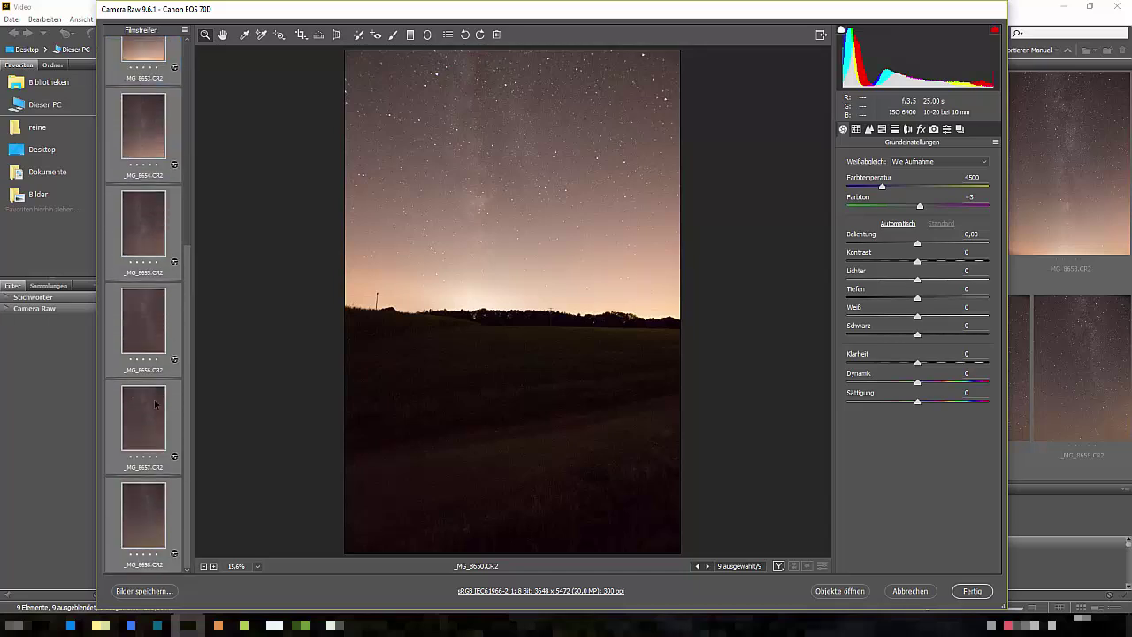
{"action": "scroll", "coordinate": [155, 404], "scroll_direction": "up", "scroll_amount": 5}
{"action": "left_click", "coordinate": [185, 31]}
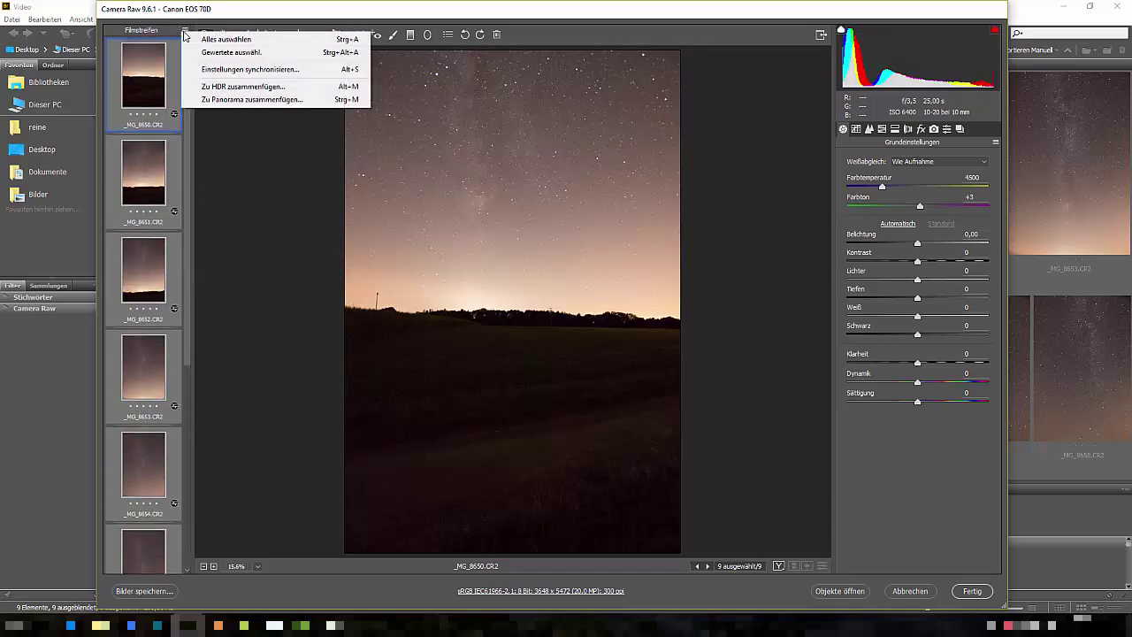
{"action": "left_click", "coordinate": [185, 33]}
{"action": "left_click", "coordinate": [432, 19]}
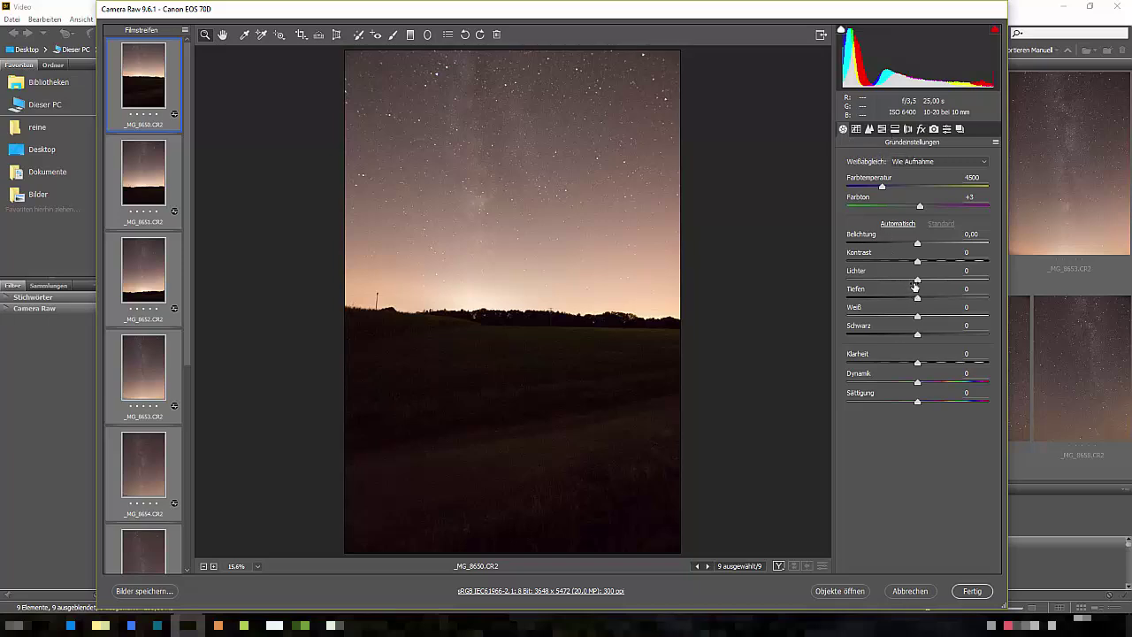
- Set highlights -42, whites -14, blacks -25 and clarity +5 in Grundeinstellungen
{"action": "left_click_drag", "start_coordinate": [917, 280], "coordinate": [889, 280]}
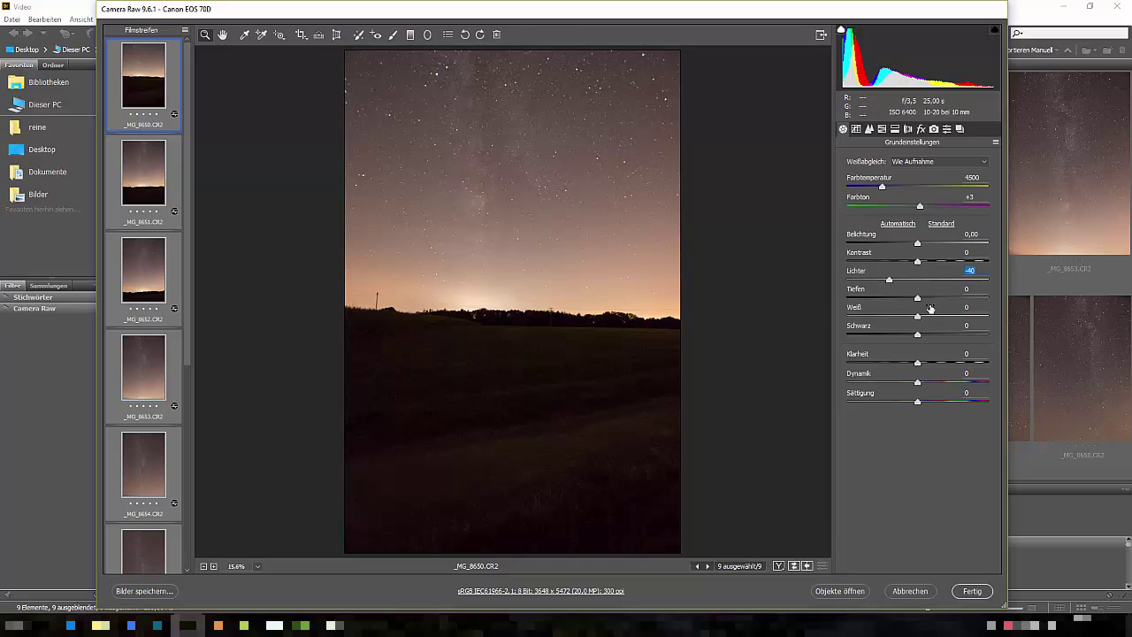
{"action": "left_click_drag", "start_coordinate": [890, 283], "coordinate": [887, 283]}
{"action": "mouse_move", "coordinate": [917, 334]}
{"action": "left_mouse_down"}
{"action": "mouse_move", "coordinate": [899, 335]}
{"action": "mouse_move", "coordinate": [930, 317]}
{"action": "mouse_move", "coordinate": [906, 317]}
{"action": "left_mouse_up"}
{"action": "left_click", "coordinate": [899, 334]}
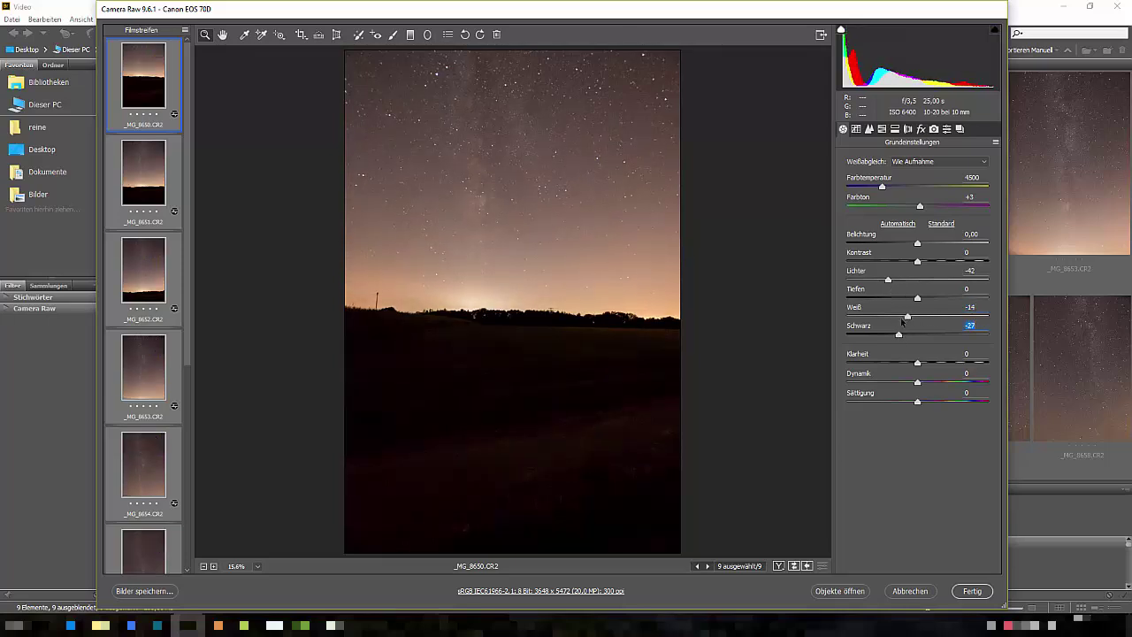
{"action": "left_click_drag", "start_coordinate": [898, 335], "coordinate": [900, 336]}
{"action": "left_click_drag", "start_coordinate": [917, 383], "coordinate": [923, 363]}
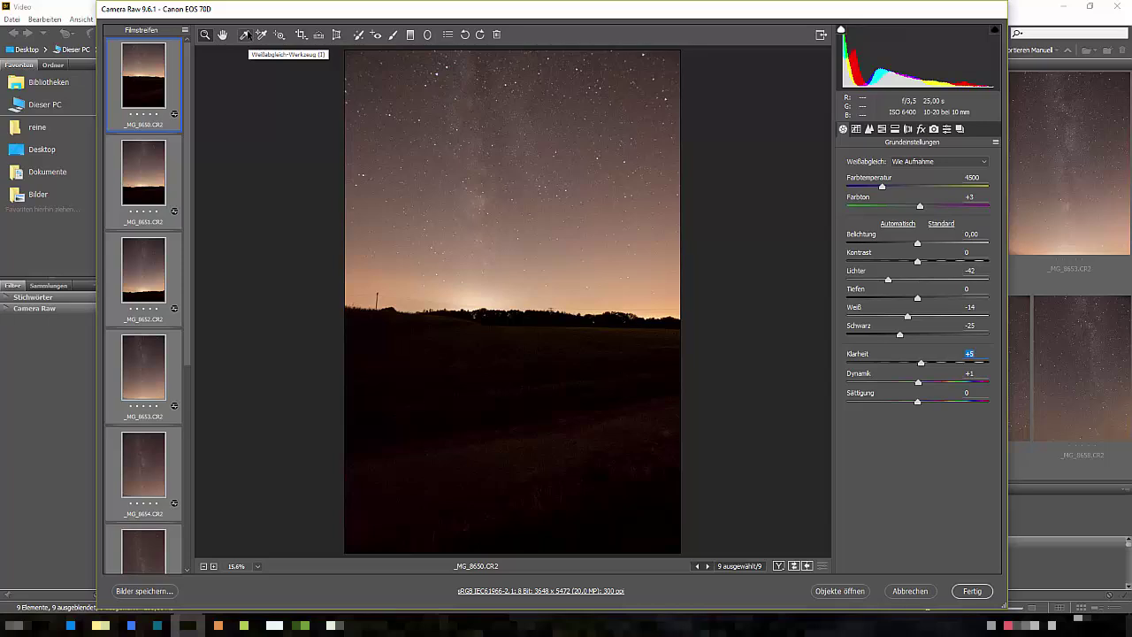
- Sample a neutral sky patch for a custom white balance of 3750 K, tint -20
{"action": "left_click", "coordinate": [246, 35]}
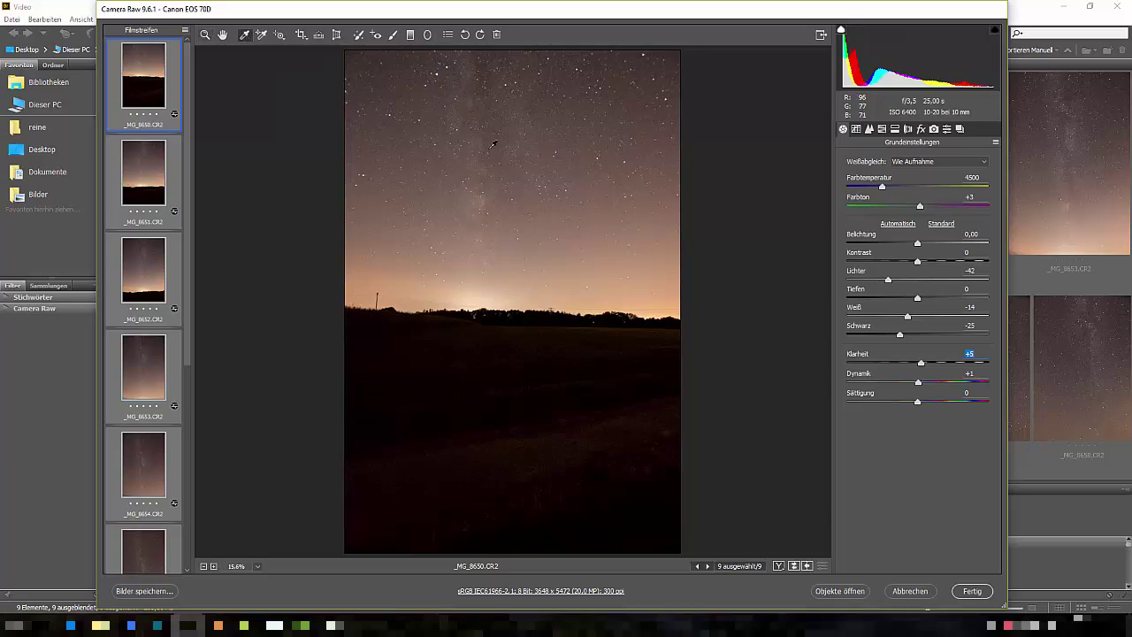
{"action": "left_click", "coordinate": [433, 143]}
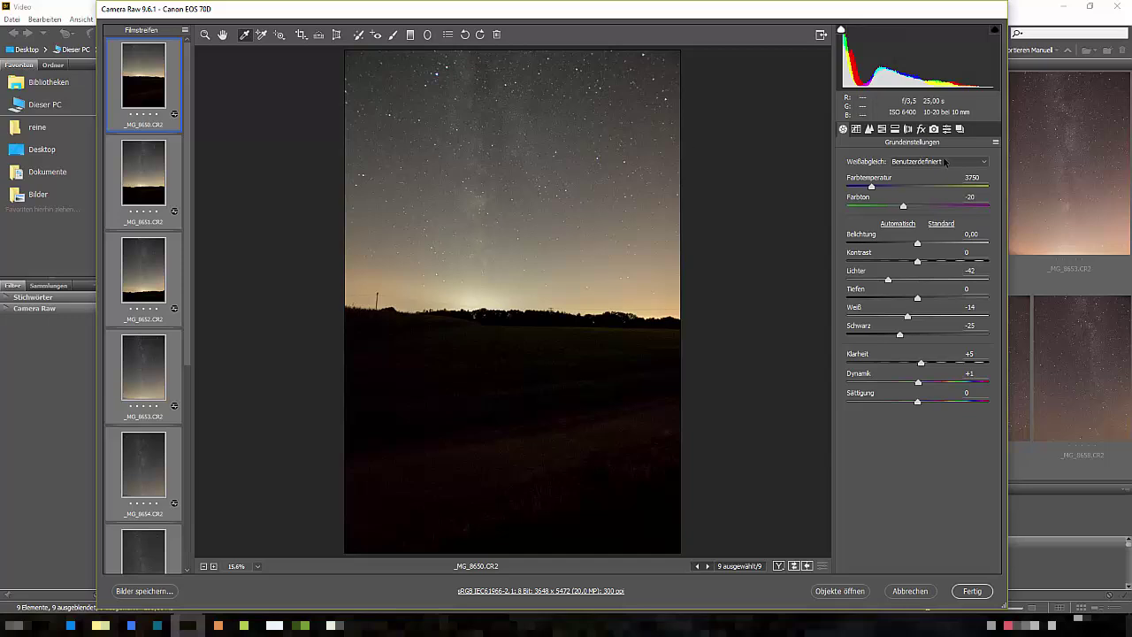
{"action": "left_click", "coordinate": [870, 129]}
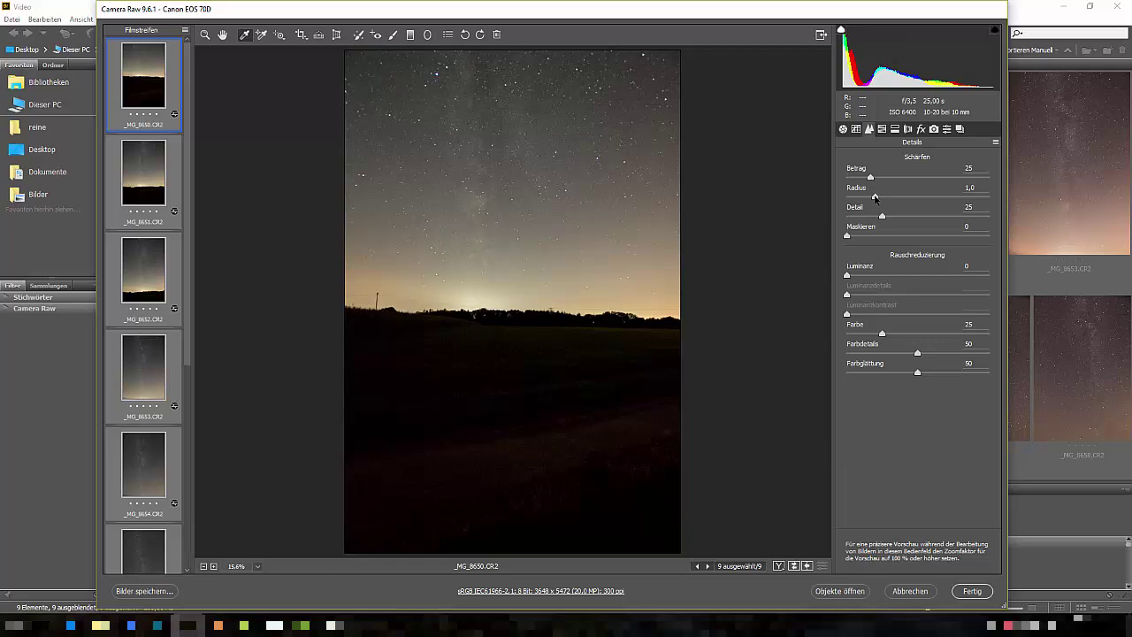
- Sharpen with amount 88, radius 0,6, masking 100, and set luminance noise reduction to 8
{"action": "mouse_move", "coordinate": [875, 197]}
{"action": "left_mouse_down"}
{"action": "mouse_move", "coordinate": [856, 200]}
{"action": "mouse_move", "coordinate": [930, 179]}
{"action": "left_mouse_up"}
{"action": "left_click", "coordinate": [204, 34]}
{"action": "left_click", "coordinate": [574, 134]}
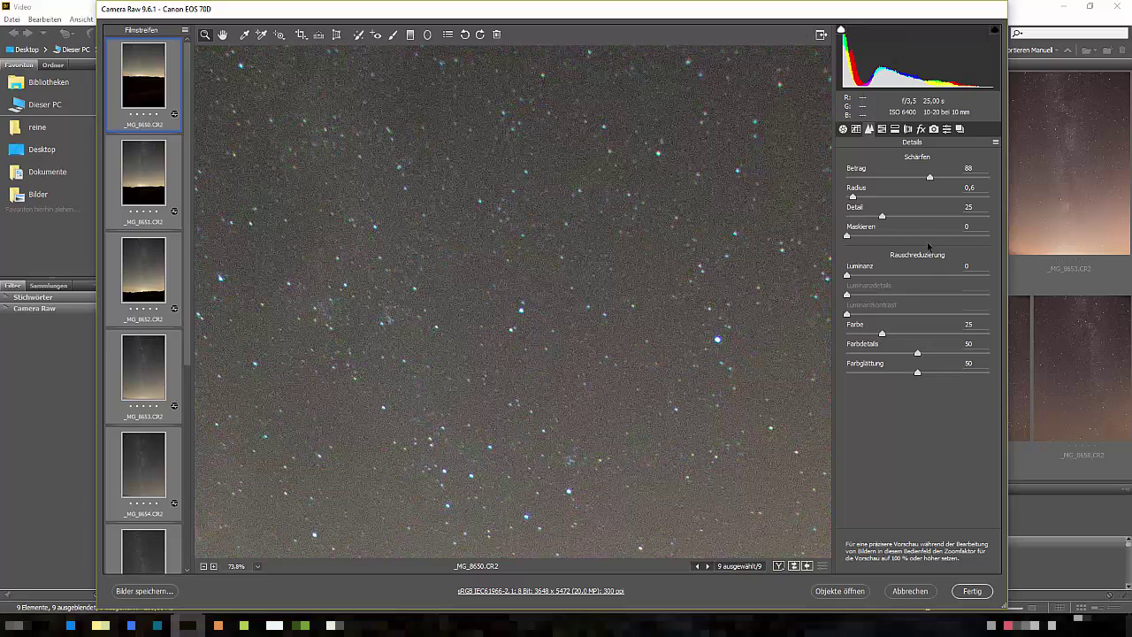
{"action": "left_click_drag", "start_coordinate": [883, 233], "coordinate": [1009, 245]}
{"action": "key", "text": "ctrl+0"}
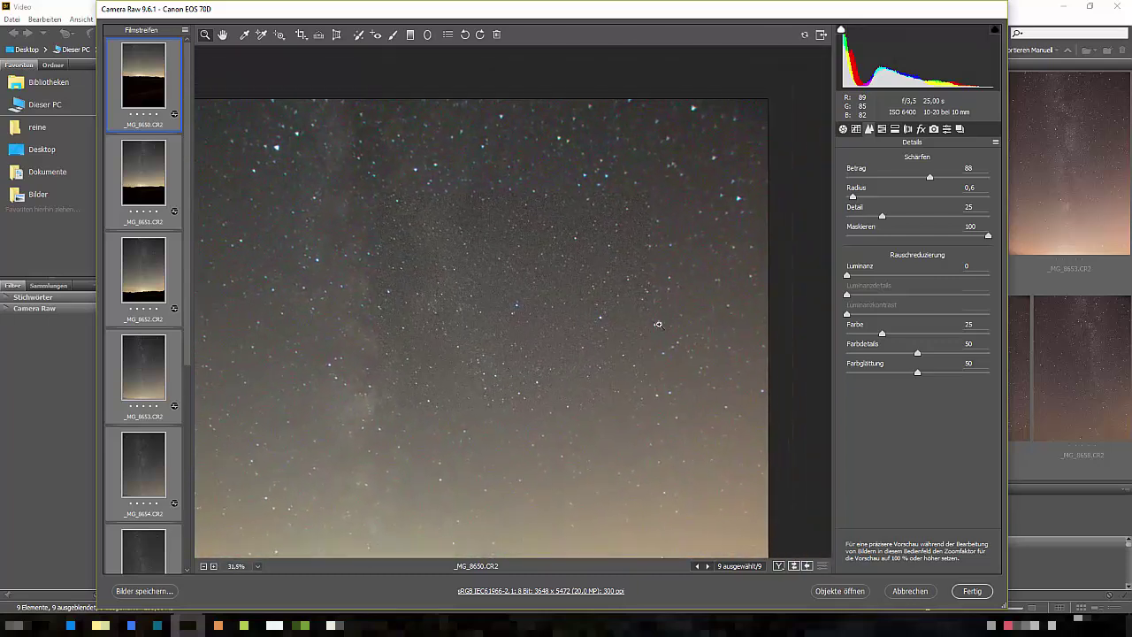
{"action": "left_click_drag", "start_coordinate": [846, 275], "coordinate": [856, 275]}
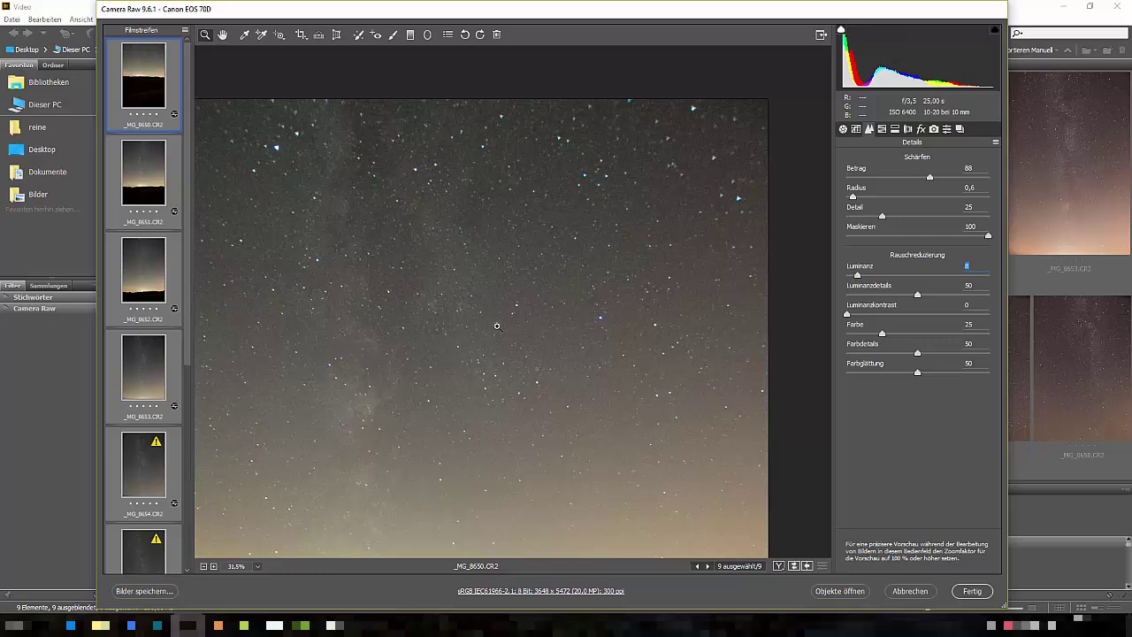
{"action": "mouse_move", "coordinate": [440, 314]}
{"action": "left_mouse_down"}
{"action": "mouse_move", "coordinate": [532, 251]}
{"action": "mouse_move", "coordinate": [582, 260]}
{"action": "mouse_move", "coordinate": [543, 315]}
{"action": "left_mouse_up"}
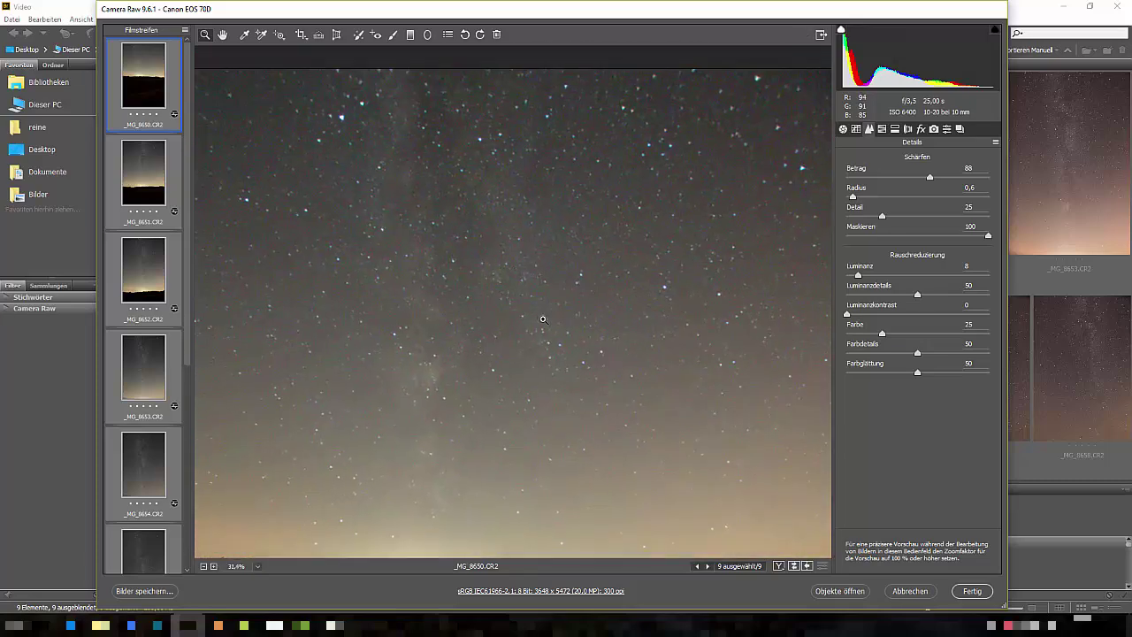
{"action": "key", "text": "ctrl+0"}
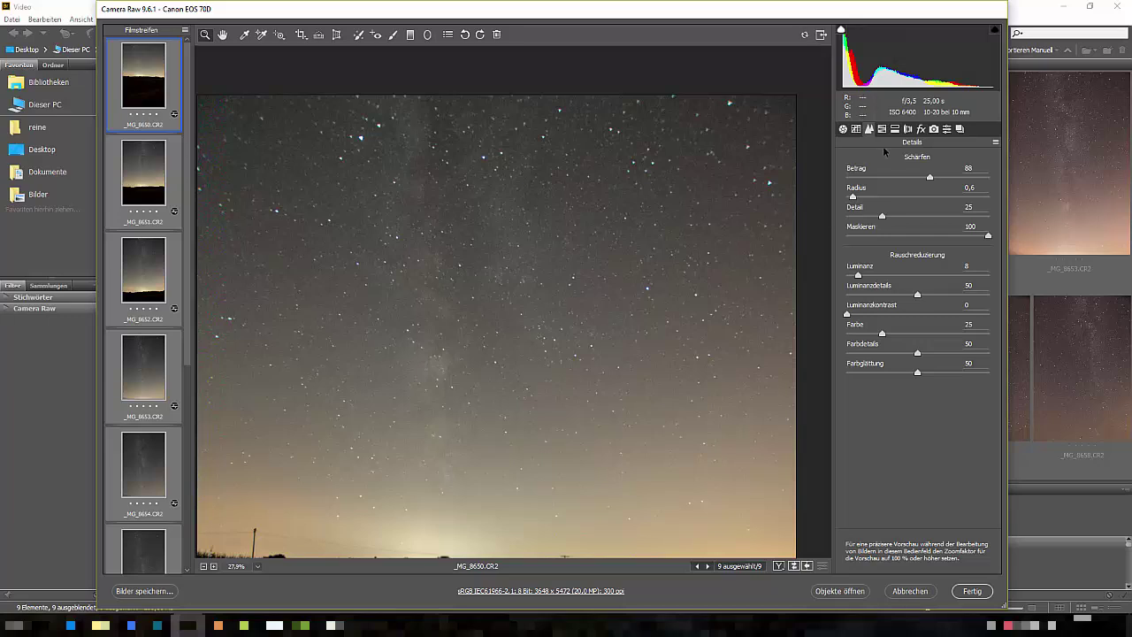
- Enable chromatic aberration removal and Sigma lens profile corrections in Objektivkorrekturen
{"action": "left_click", "coordinate": [895, 129]}
{"action": "left_click", "coordinate": [909, 130]}
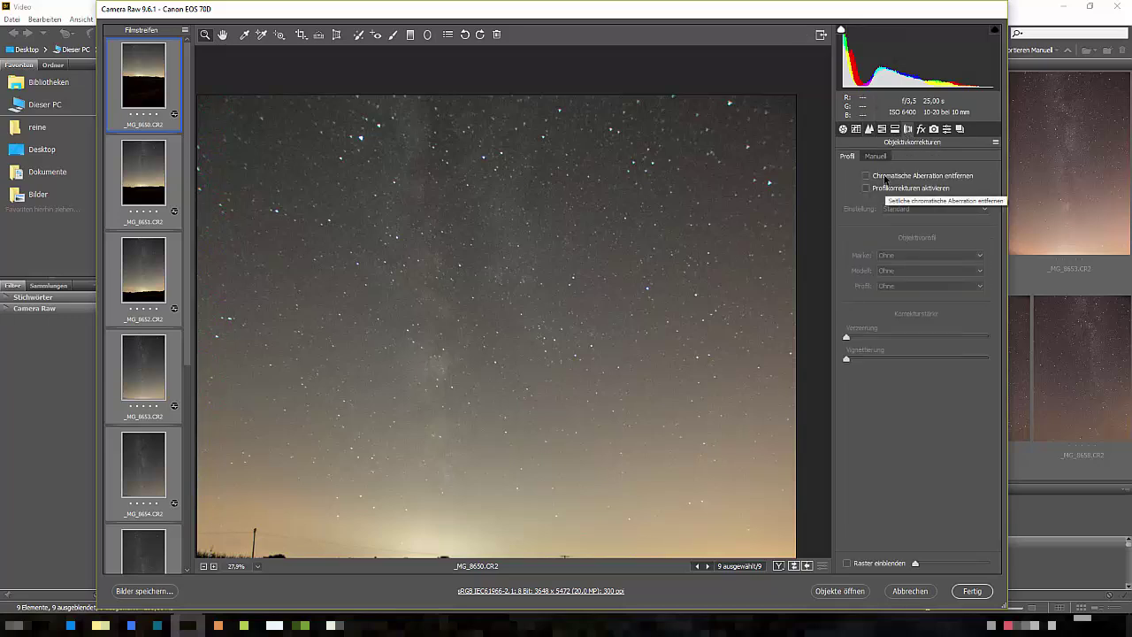
{"action": "left_click", "coordinate": [884, 177]}
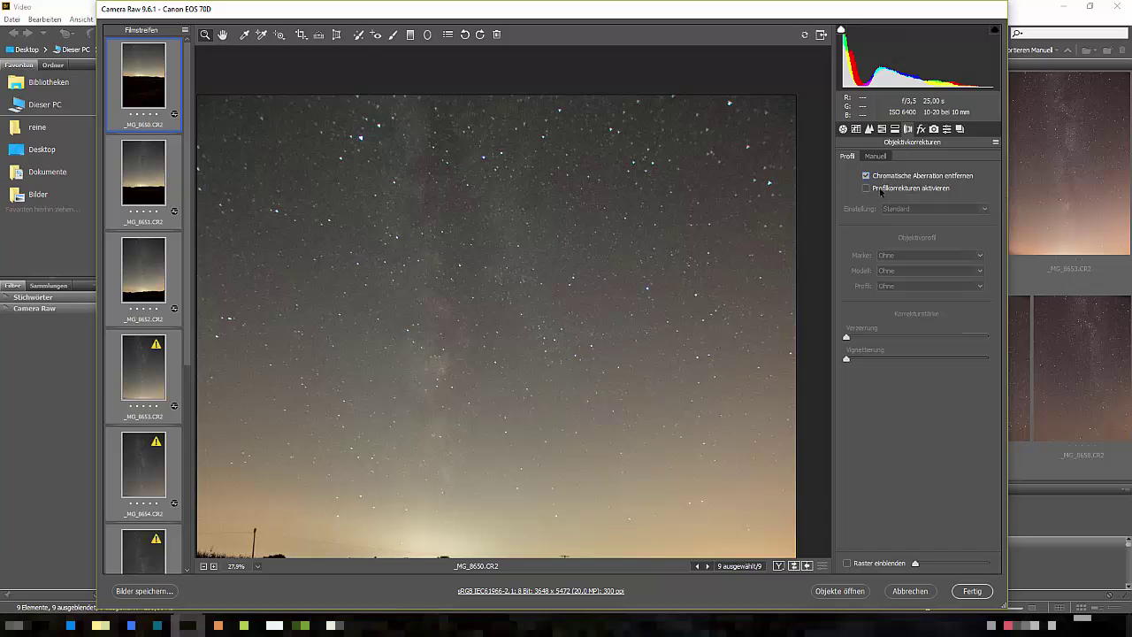
{"action": "left_click", "coordinate": [866, 188]}
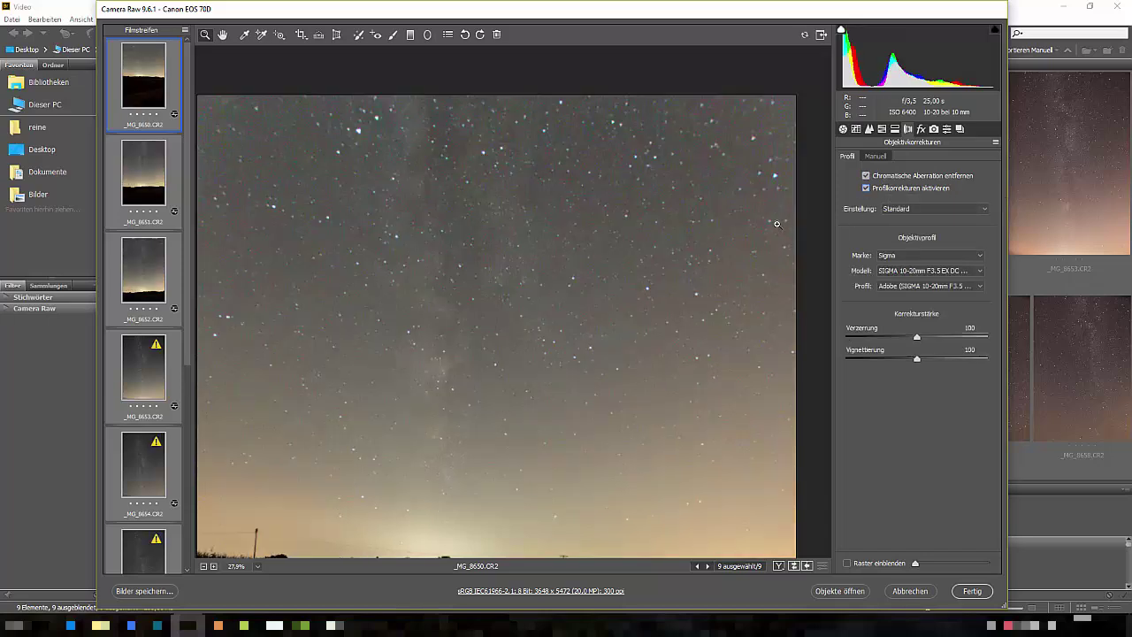
{"action": "key", "text": "ctrl+0"}
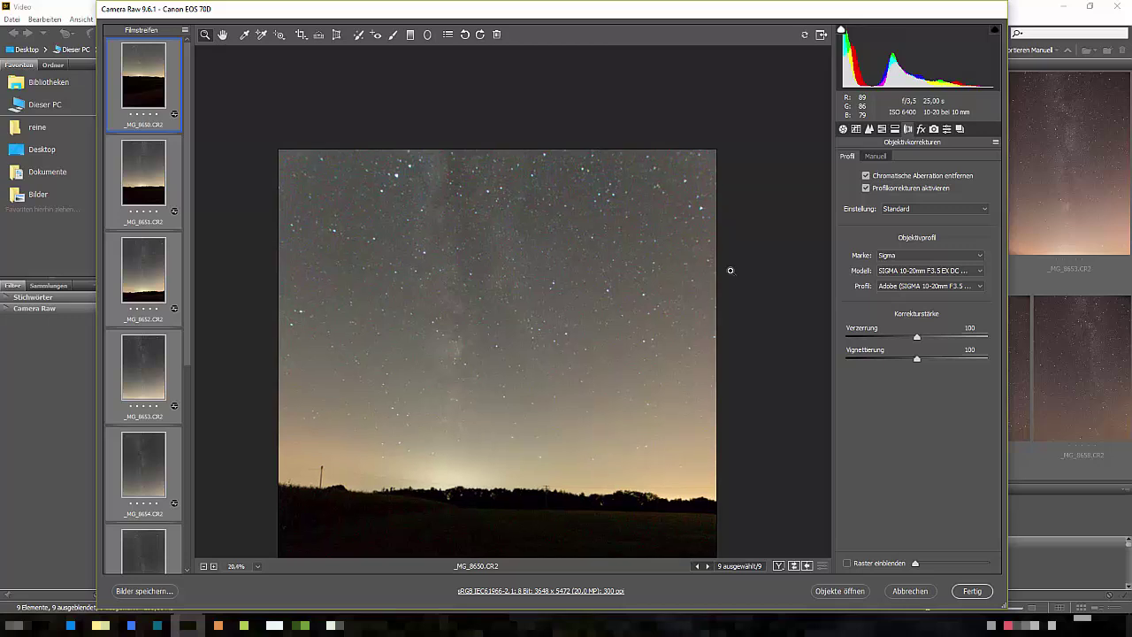
- Look through the HSL, tone curve and split toning panels, ending on Effekte
{"action": "left_click", "coordinate": [843, 130]}
{"action": "left_click", "coordinate": [895, 130]}
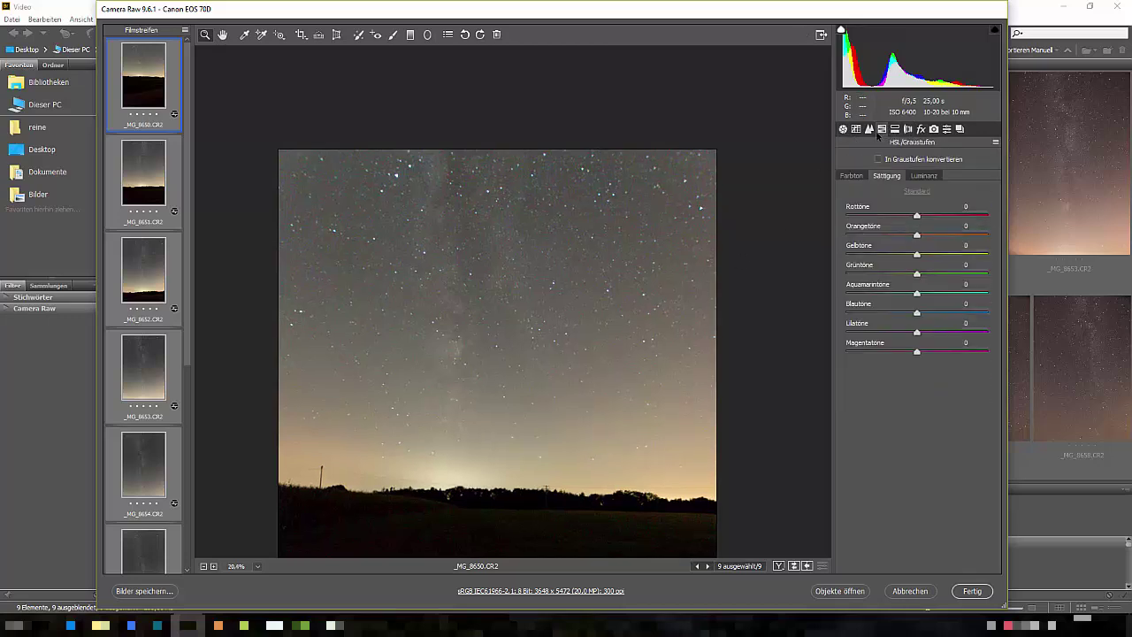
{"action": "left_click", "coordinate": [843, 130]}
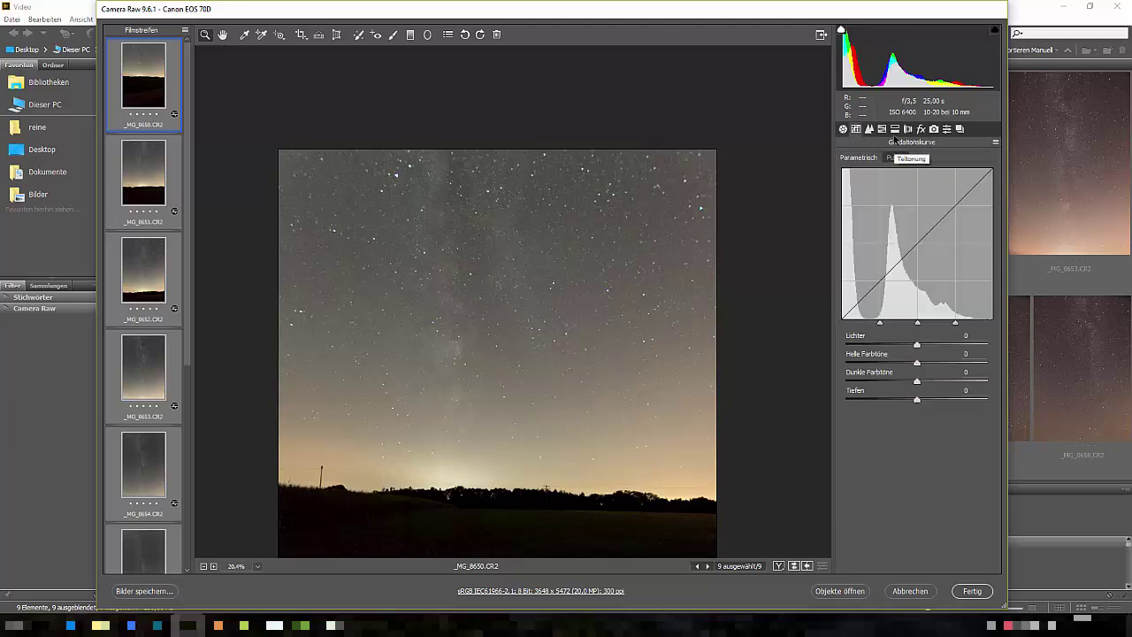
{"action": "left_click", "coordinate": [896, 130]}
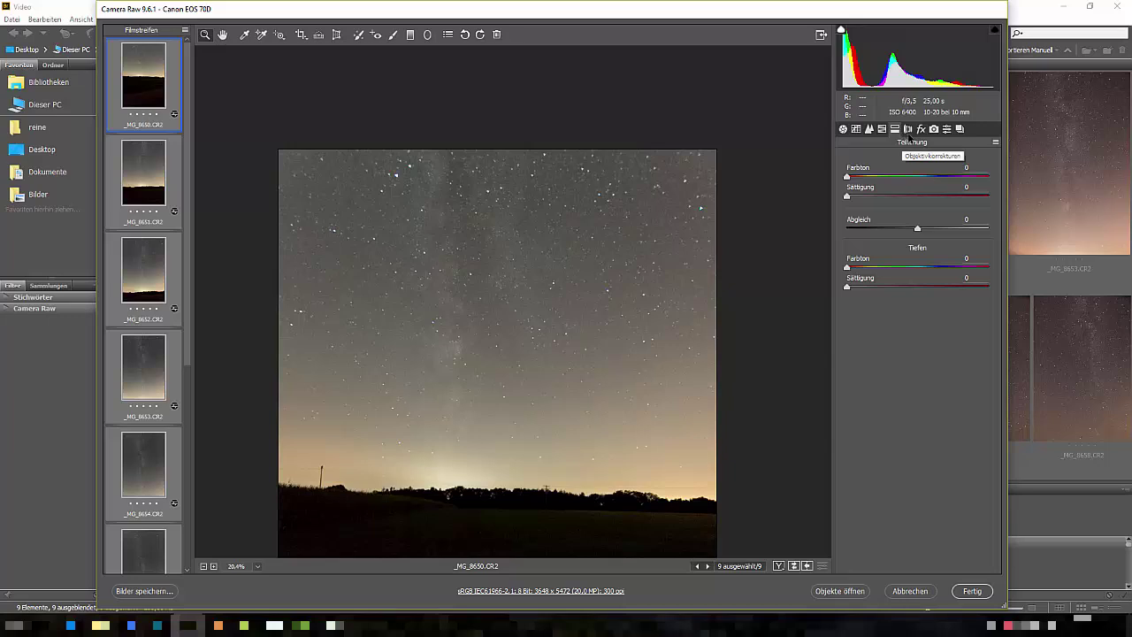
{"action": "left_click", "coordinate": [909, 131]}
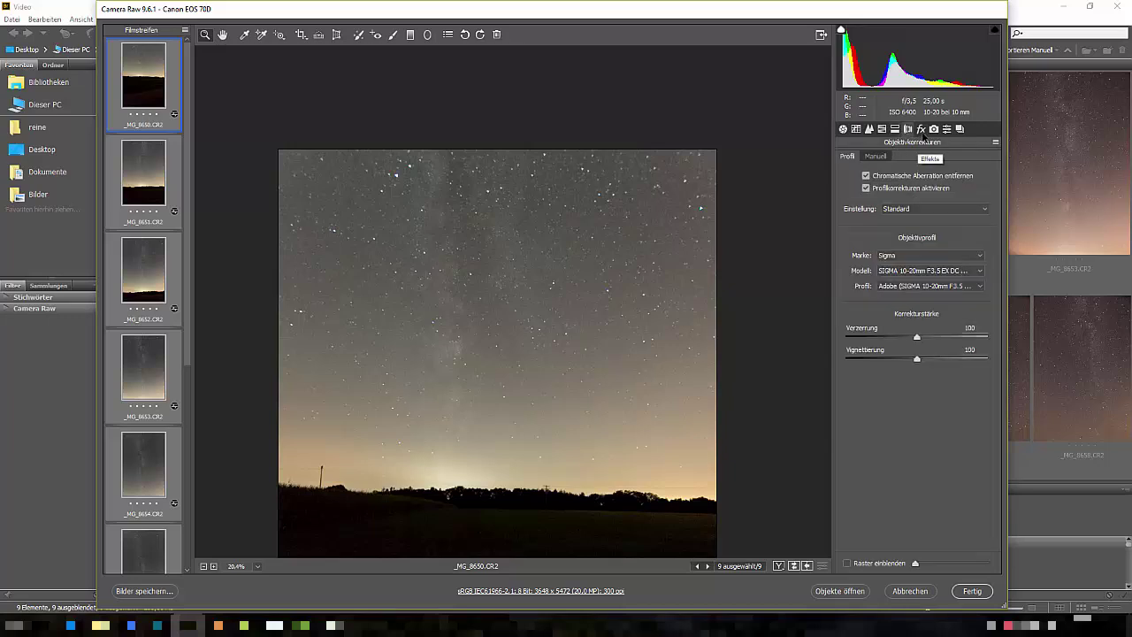
{"action": "left_click", "coordinate": [922, 131]}
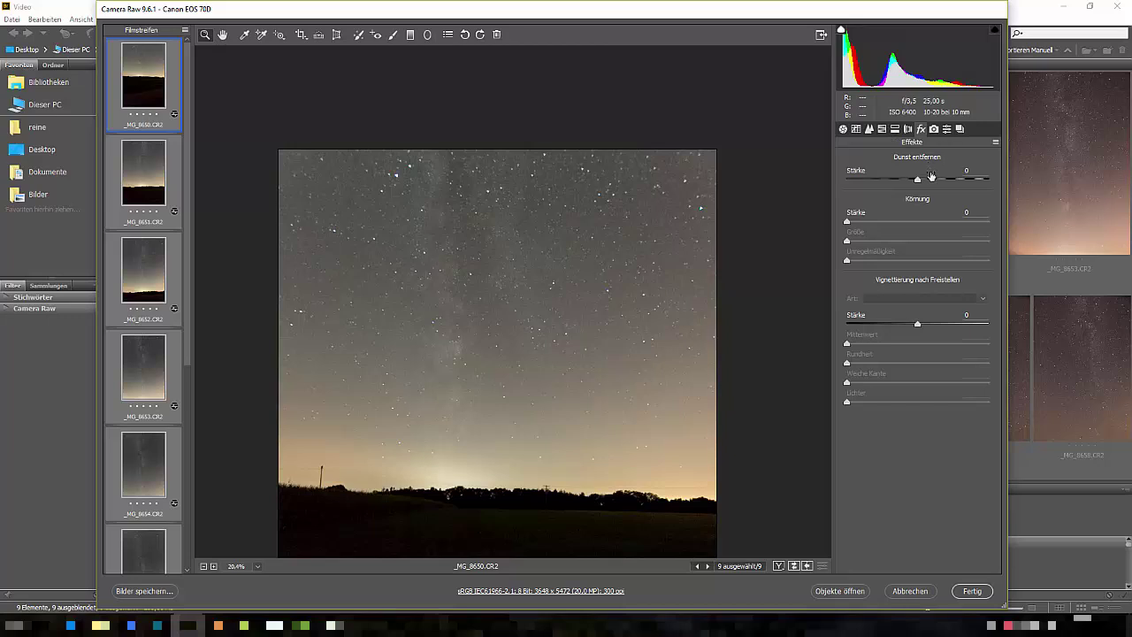
- Compare Dehaze amounts and leave the Dunst entfernen slider at +100
{"action": "left_click_drag", "start_coordinate": [917, 180], "coordinate": [966, 181]}
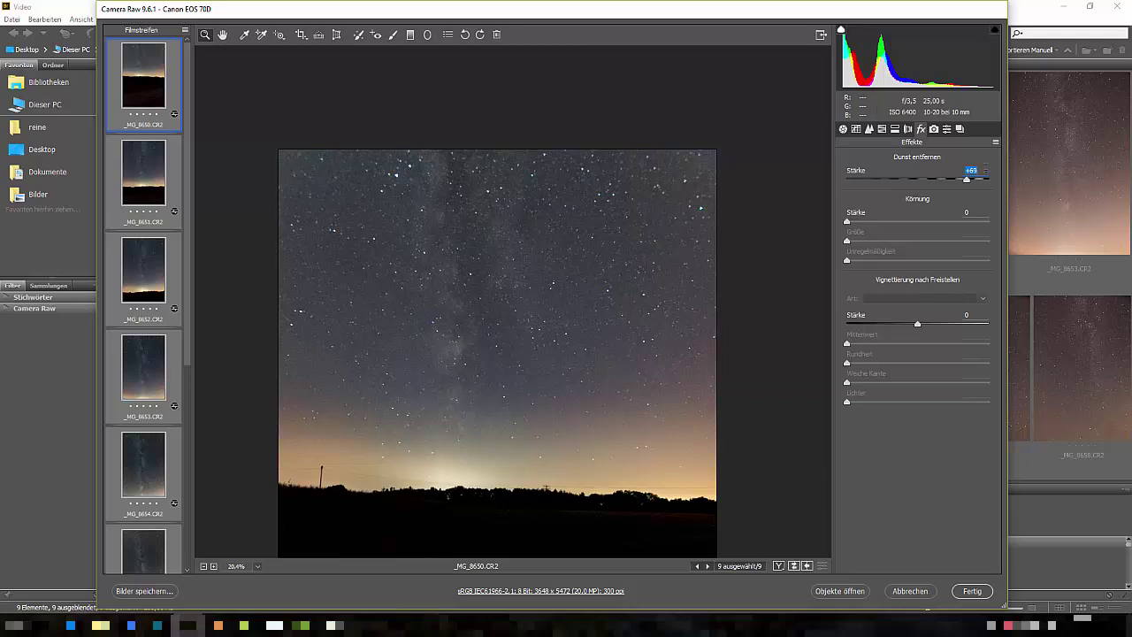
{"action": "left_click_drag", "start_coordinate": [970, 184], "coordinate": [993, 183]}
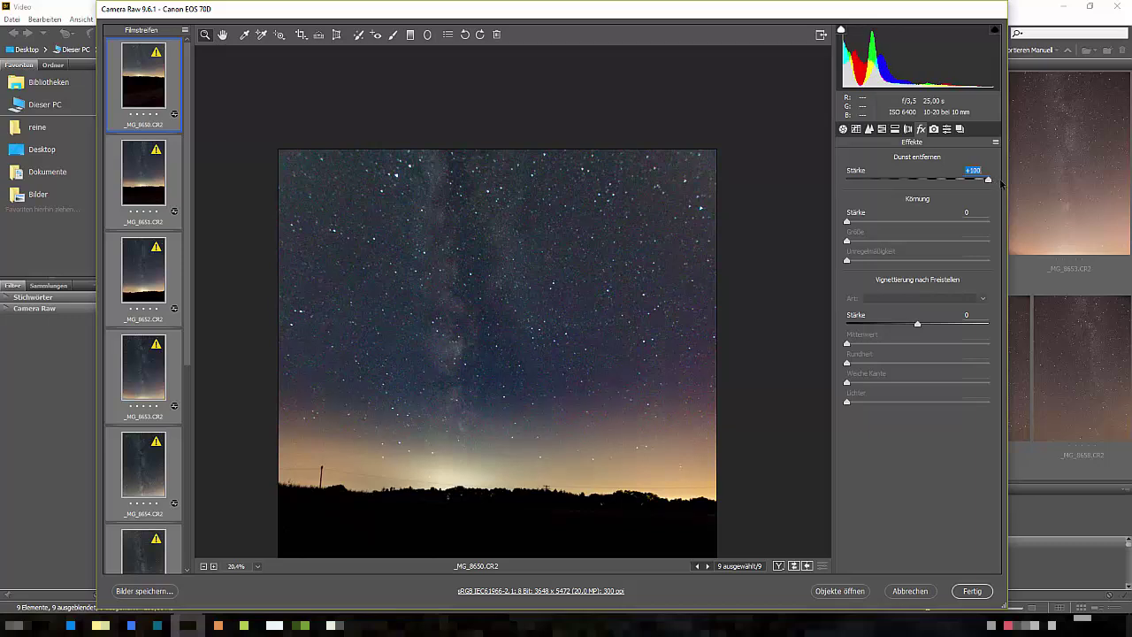
{"action": "left_click_drag", "start_coordinate": [988, 180], "coordinate": [916, 187]}
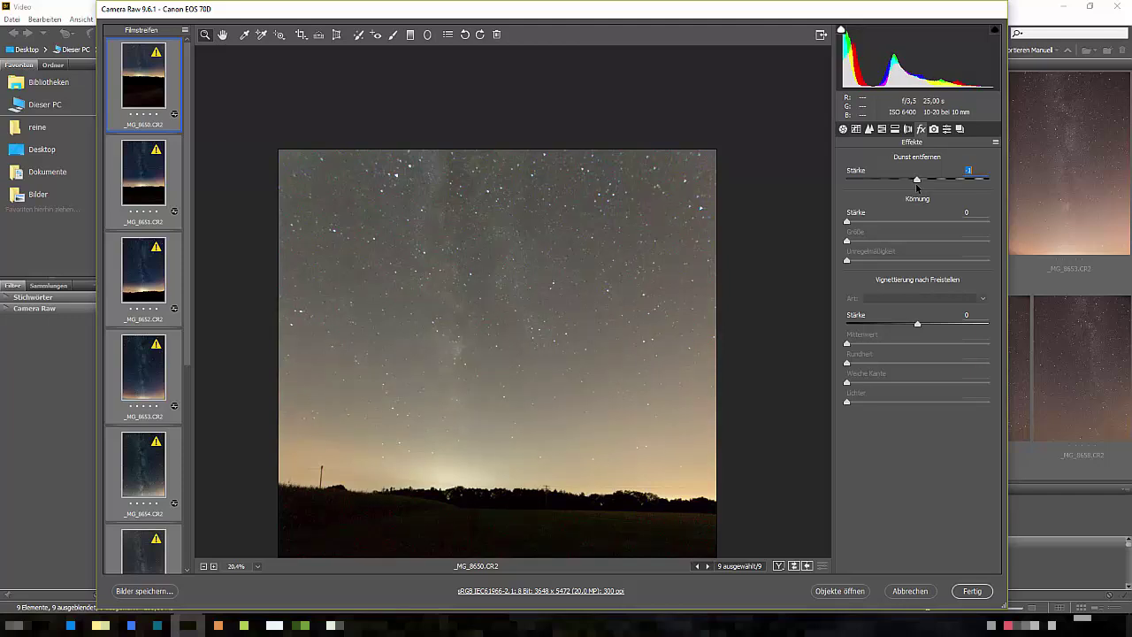
{"action": "left_click_drag", "start_coordinate": [917, 187], "coordinate": [994, 187]}
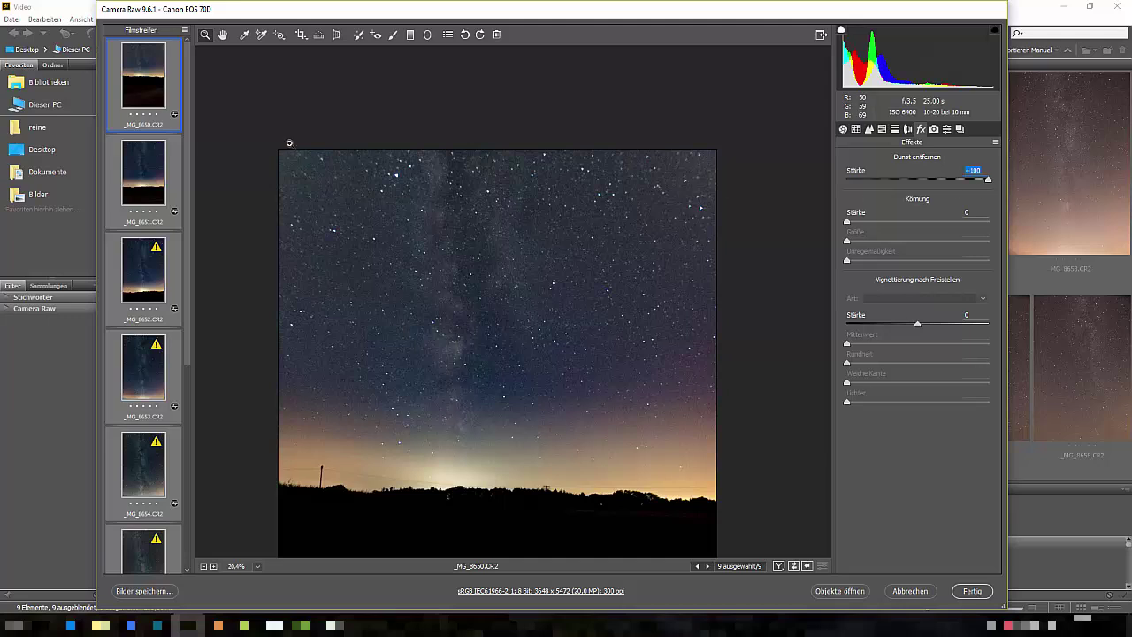
{"action": "left_click", "coordinate": [152, 191]}
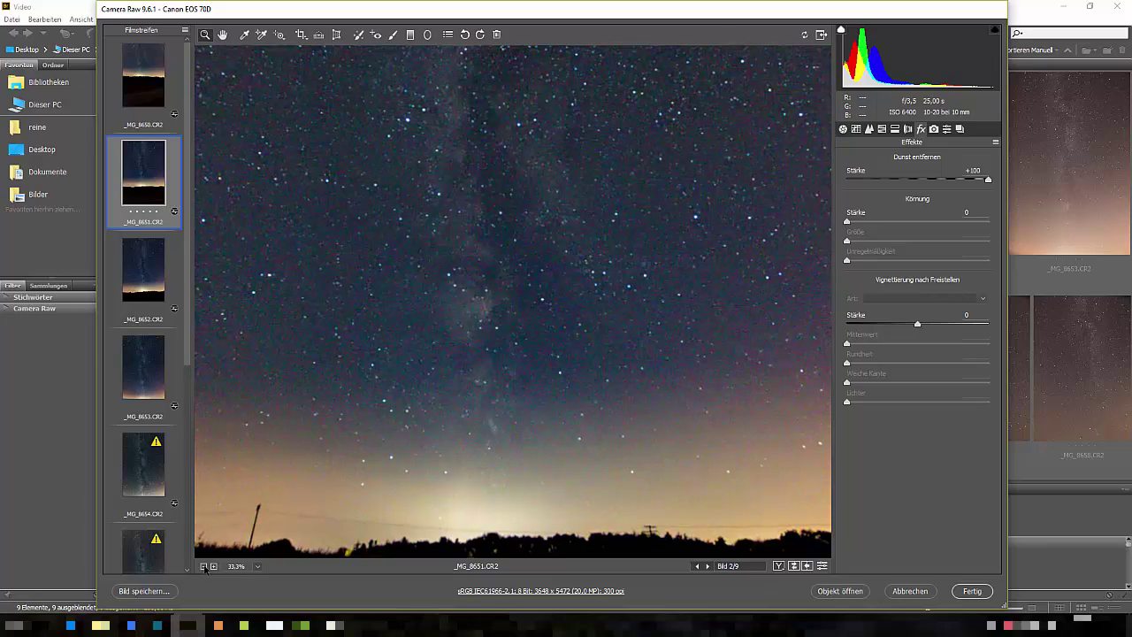
{"action": "left_click", "coordinate": [204, 566]}
{"action": "left_click", "coordinate": [204, 566]}
{"action": "left_click", "coordinate": [213, 566]}
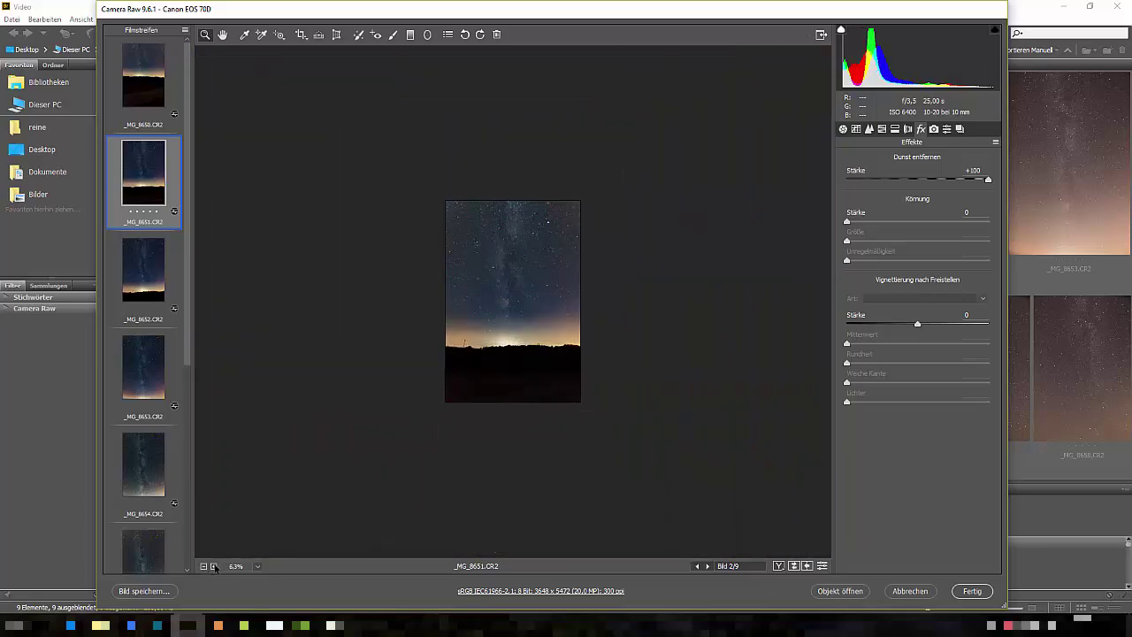
{"action": "left_click", "coordinate": [213, 566]}
{"action": "left_click", "coordinate": [205, 566]}
{"action": "left_click", "coordinate": [205, 566]}
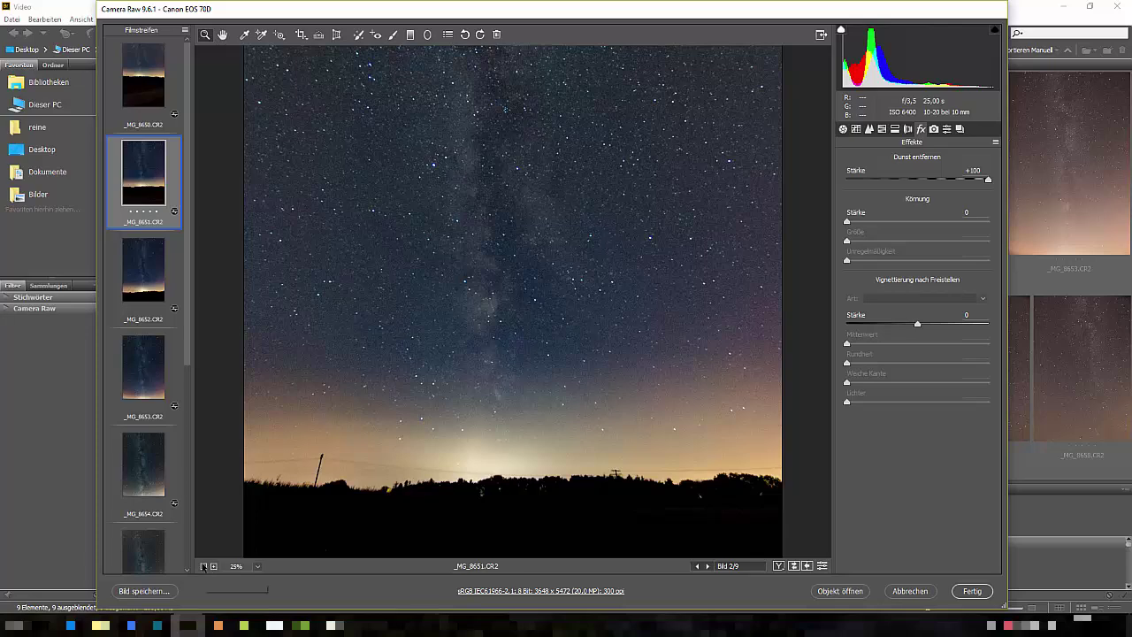
{"action": "left_click", "coordinate": [142, 292]}
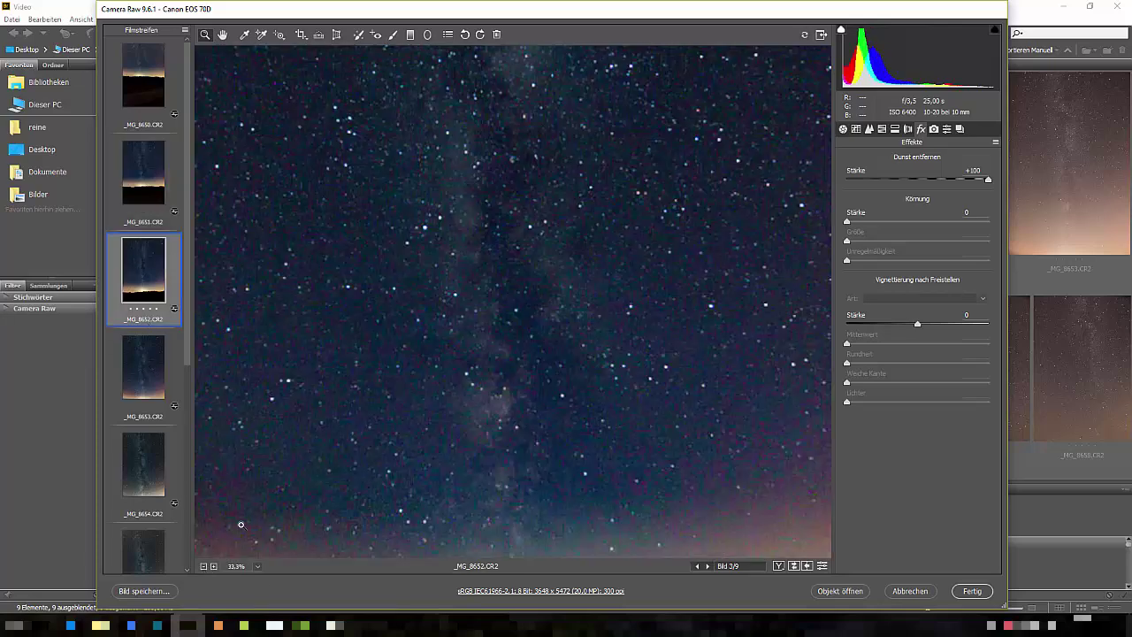
{"action": "left_click", "coordinate": [205, 566]}
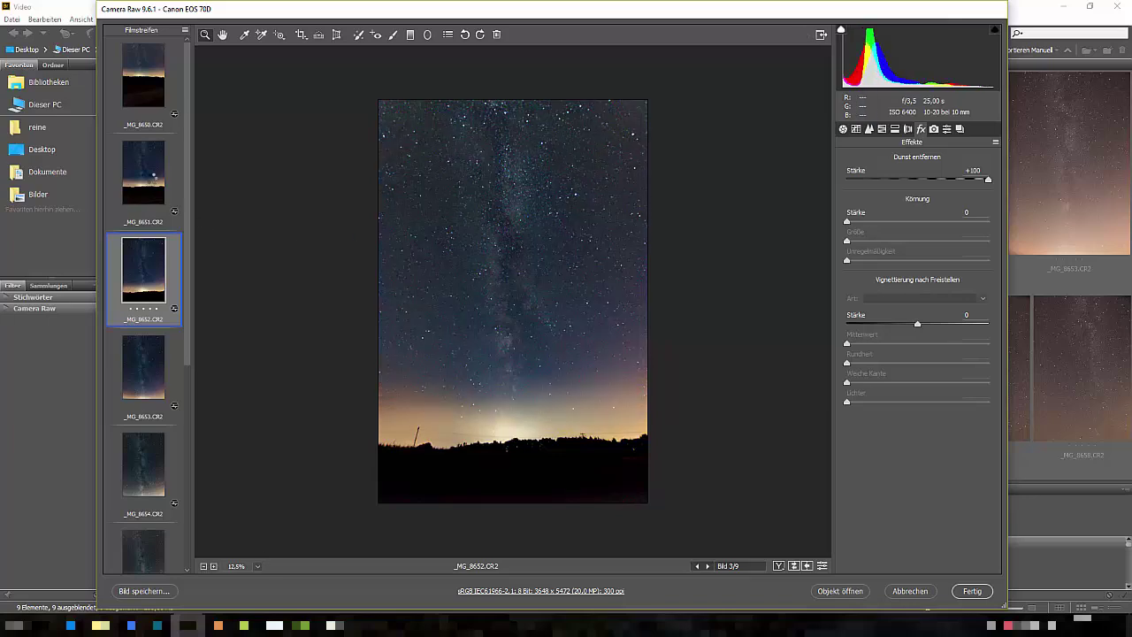
{"action": "left_click", "coordinate": [154, 176]}
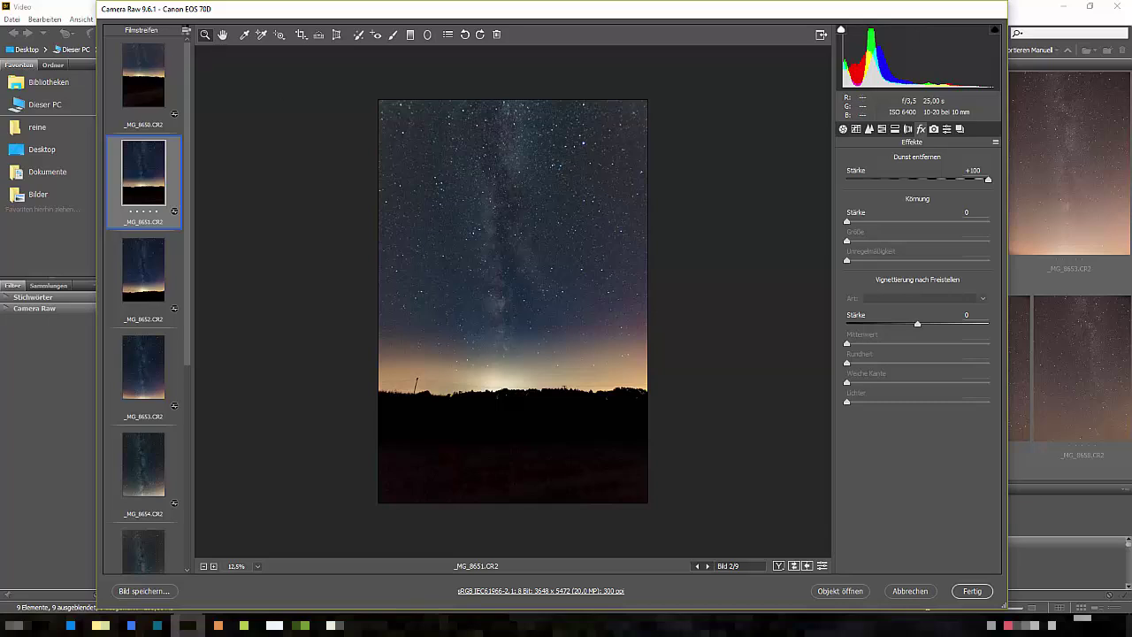
{"action": "left_click", "coordinate": [144, 75]}
{"action": "left_click", "coordinate": [186, 31]}
{"action": "left_click", "coordinate": [225, 39]}
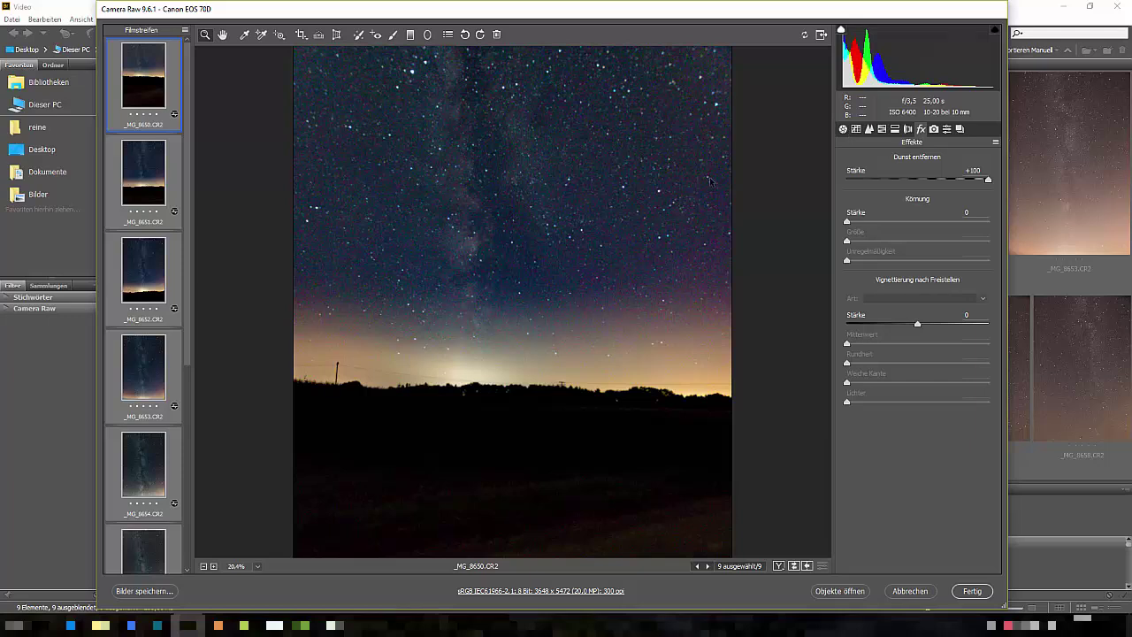
- Raise clarity to +12, lower highlights to -59, and confirm Dehaze stays at +100
{"action": "left_click", "coordinate": [204, 566]}
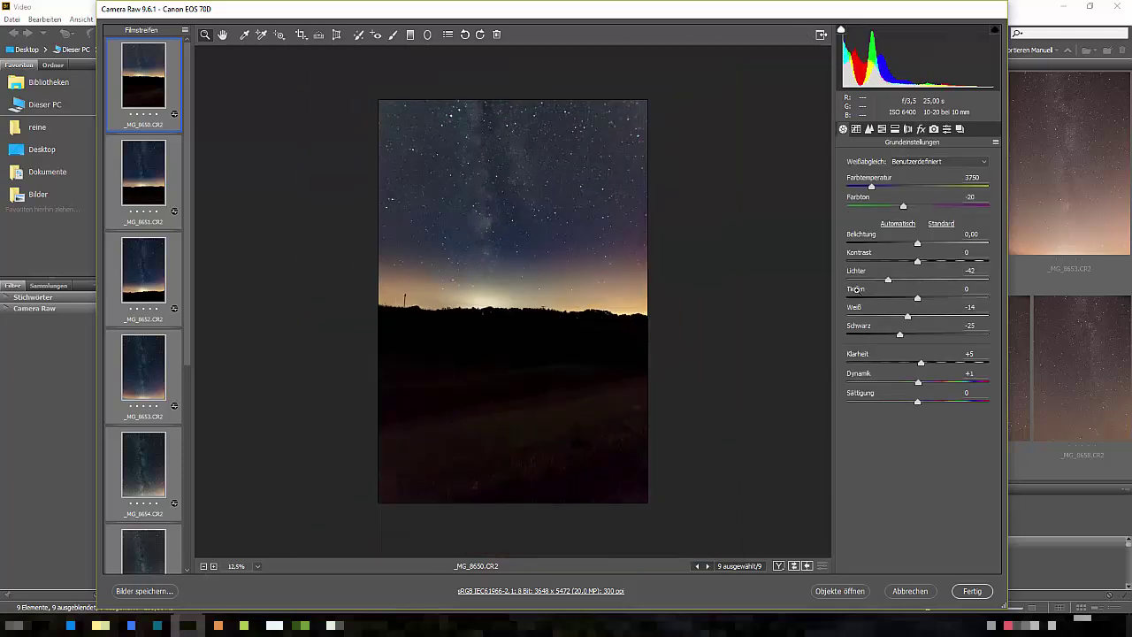
{"action": "left_click_drag", "start_coordinate": [921, 362], "coordinate": [925, 370]}
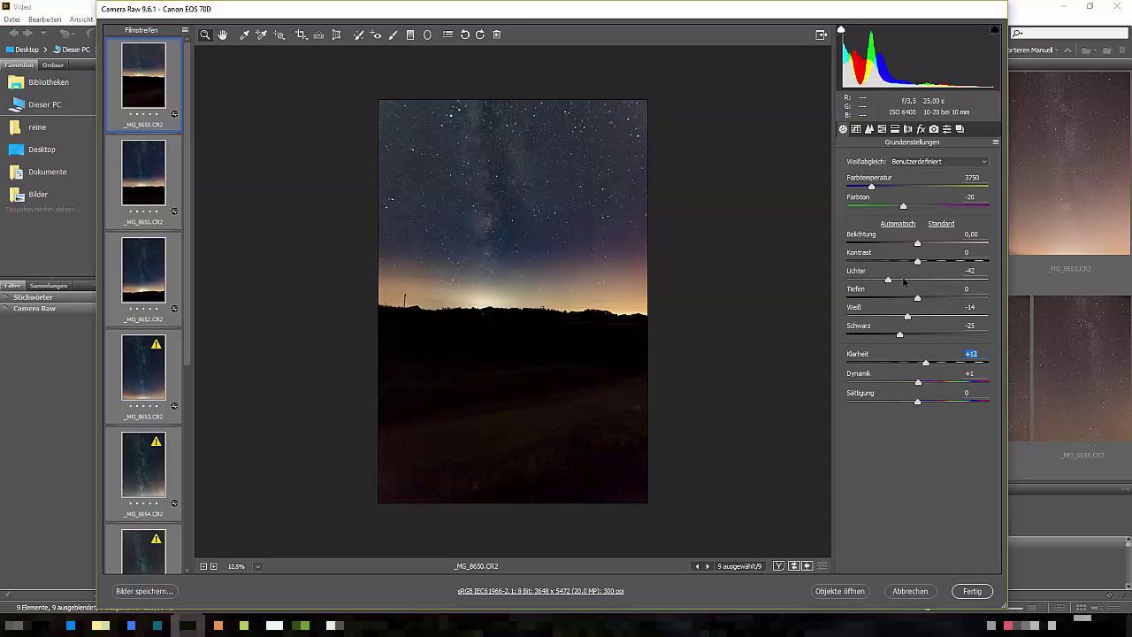
{"action": "left_click_drag", "start_coordinate": [888, 279], "coordinate": [875, 280]}
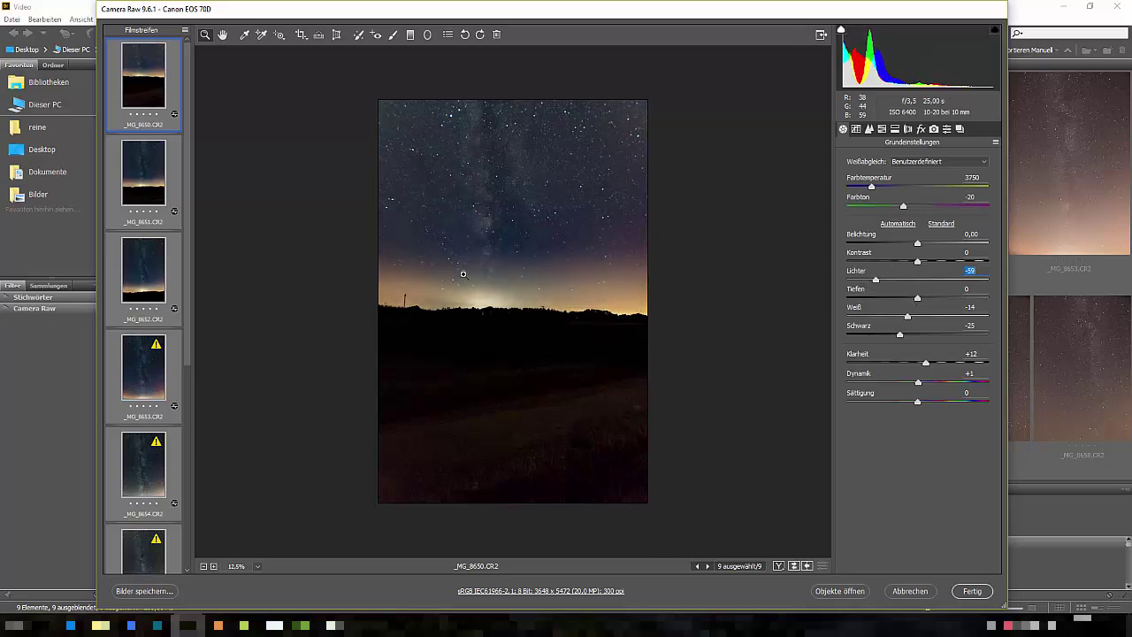
{"action": "left_click", "coordinate": [921, 129]}
{"action": "left_click", "coordinate": [988, 179]}
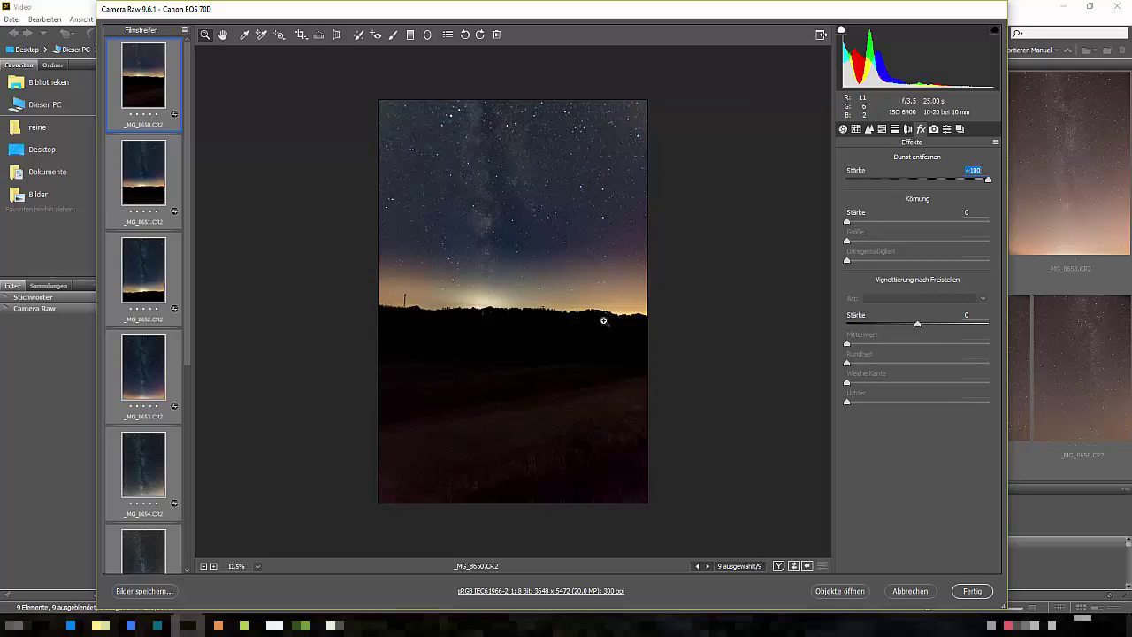
{"action": "left_click", "coordinate": [895, 129]}
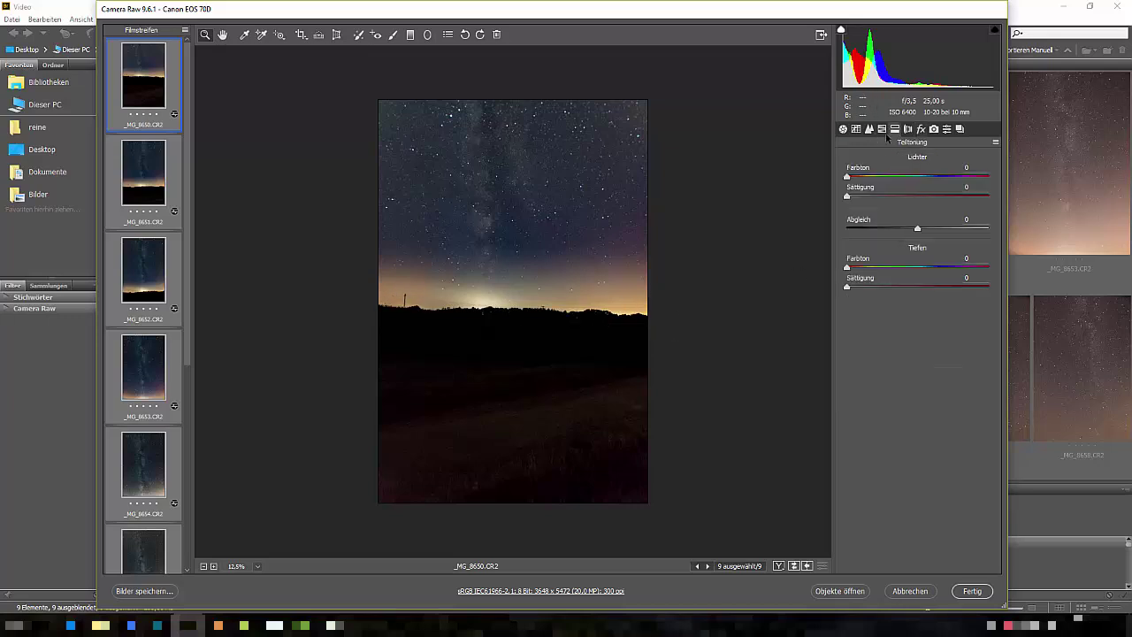
- Lower yellow saturation to -23 and set red, orange, yellow luminance to -10, -12, -18
{"action": "left_click", "coordinate": [882, 130]}
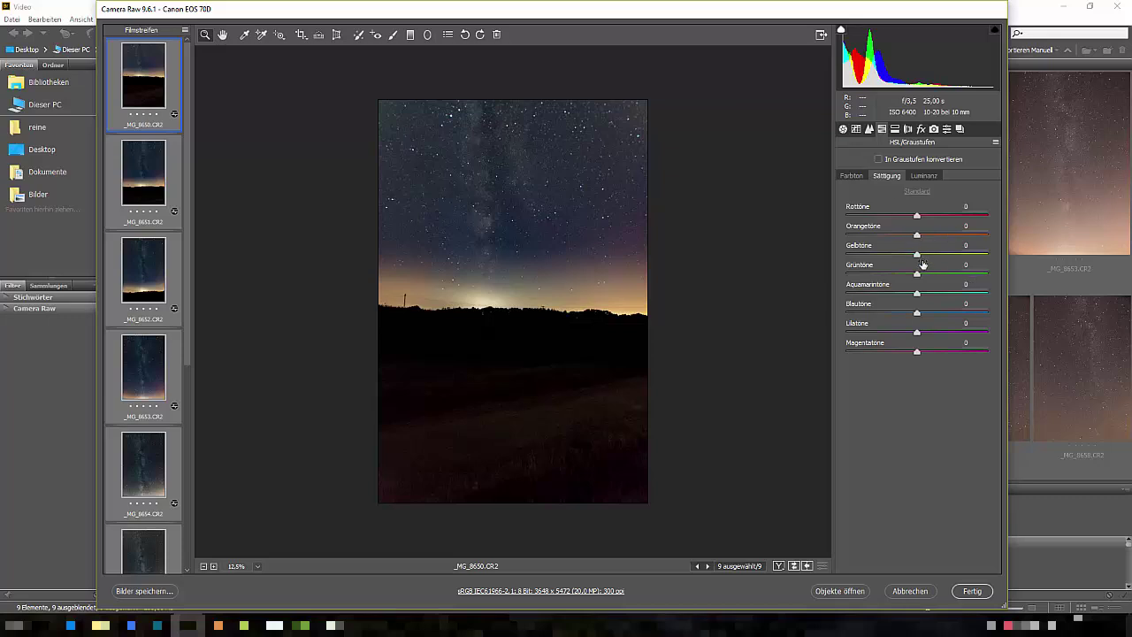
{"action": "left_click_drag", "start_coordinate": [917, 255], "coordinate": [914, 256]}
{"action": "left_click", "coordinate": [924, 176]}
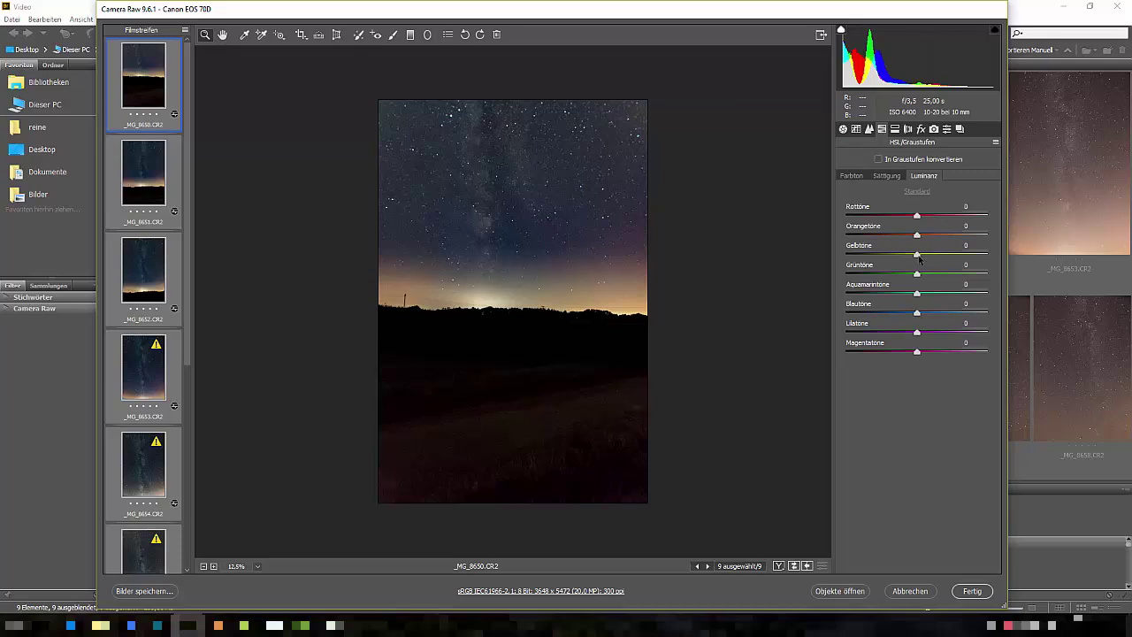
{"action": "mouse_move", "coordinate": [917, 255]}
{"action": "left_mouse_down"}
{"action": "mouse_move", "coordinate": [902, 255]}
{"action": "mouse_move", "coordinate": [909, 236]}
{"action": "mouse_move", "coordinate": [904, 254]}
{"action": "left_mouse_up"}
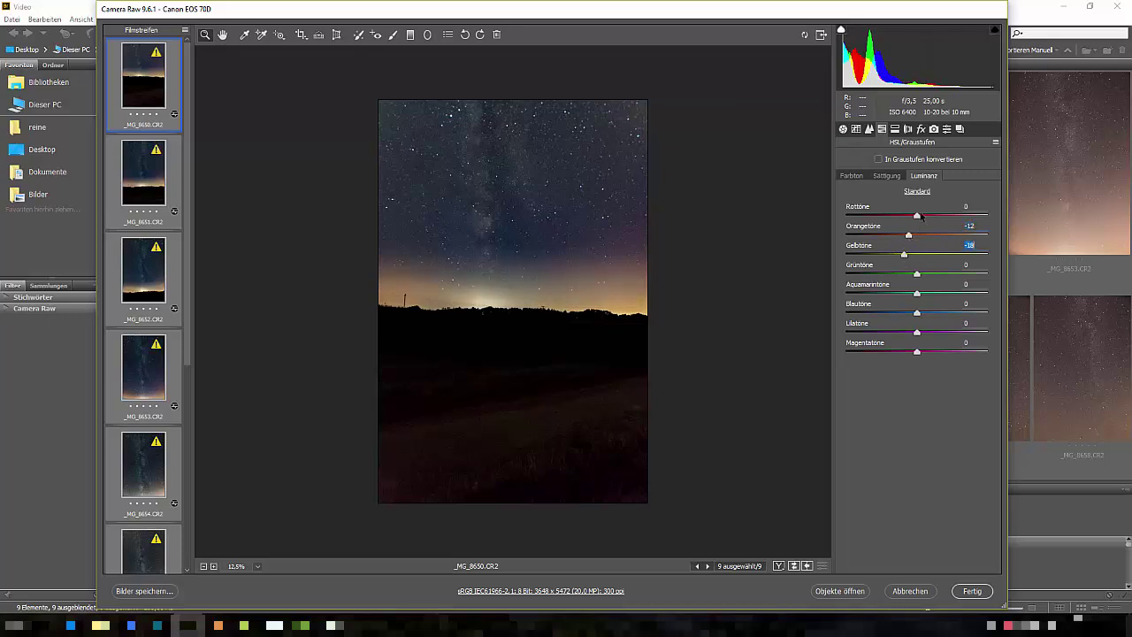
{"action": "left_click_drag", "start_coordinate": [917, 216], "coordinate": [909, 216]}
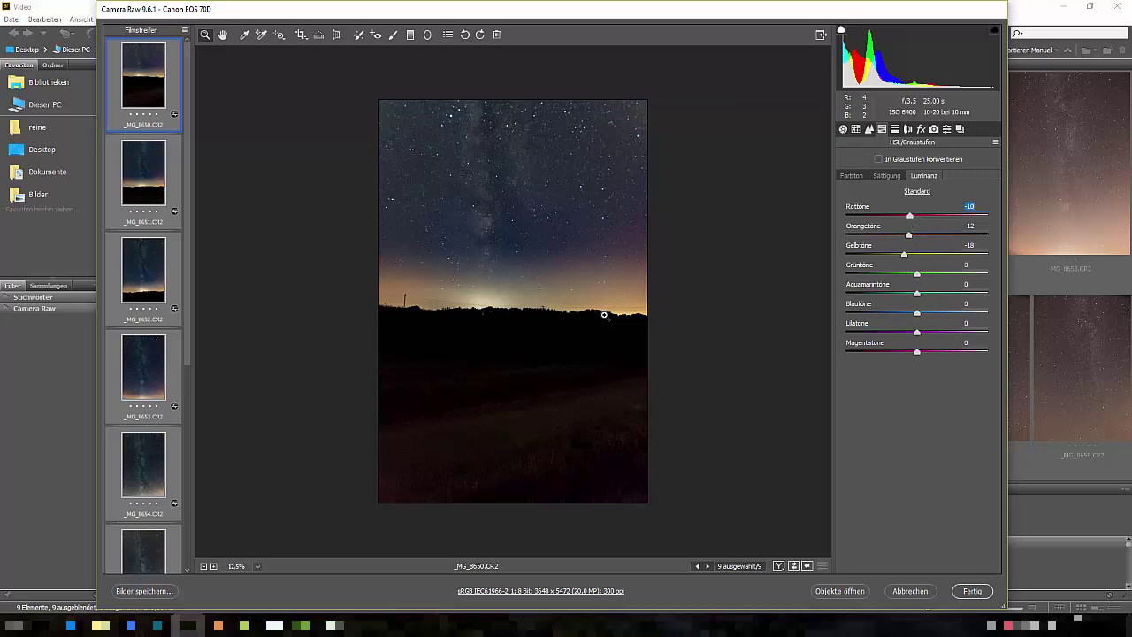
{"action": "left_click_drag", "start_coordinate": [388, 290], "coordinate": [528, 267]}
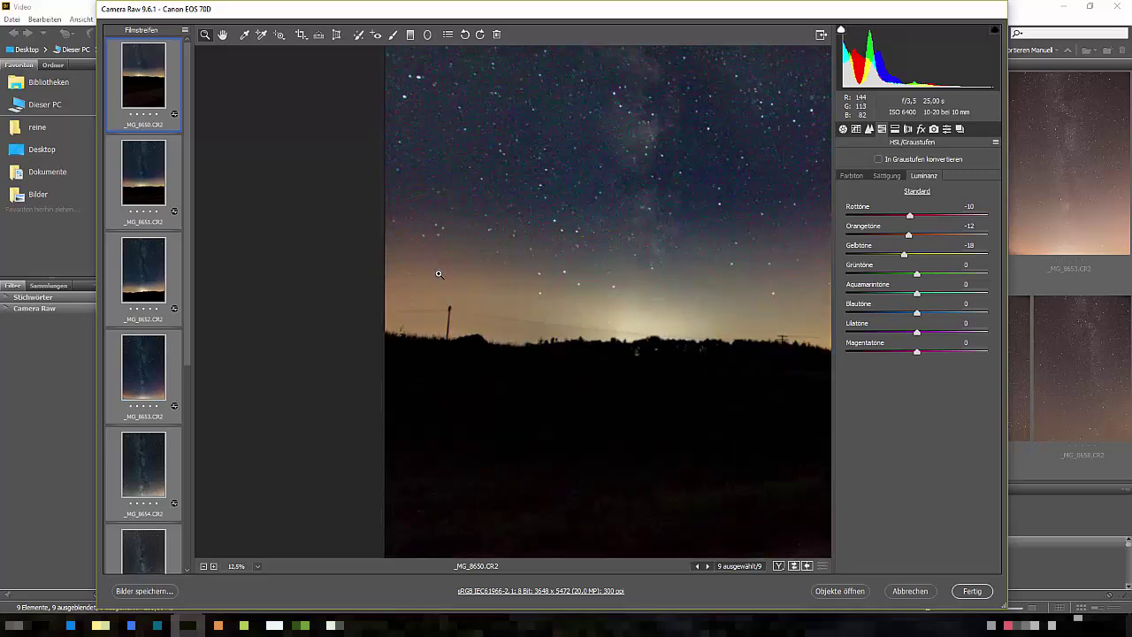
{"action": "key", "text": "ctrl+0"}
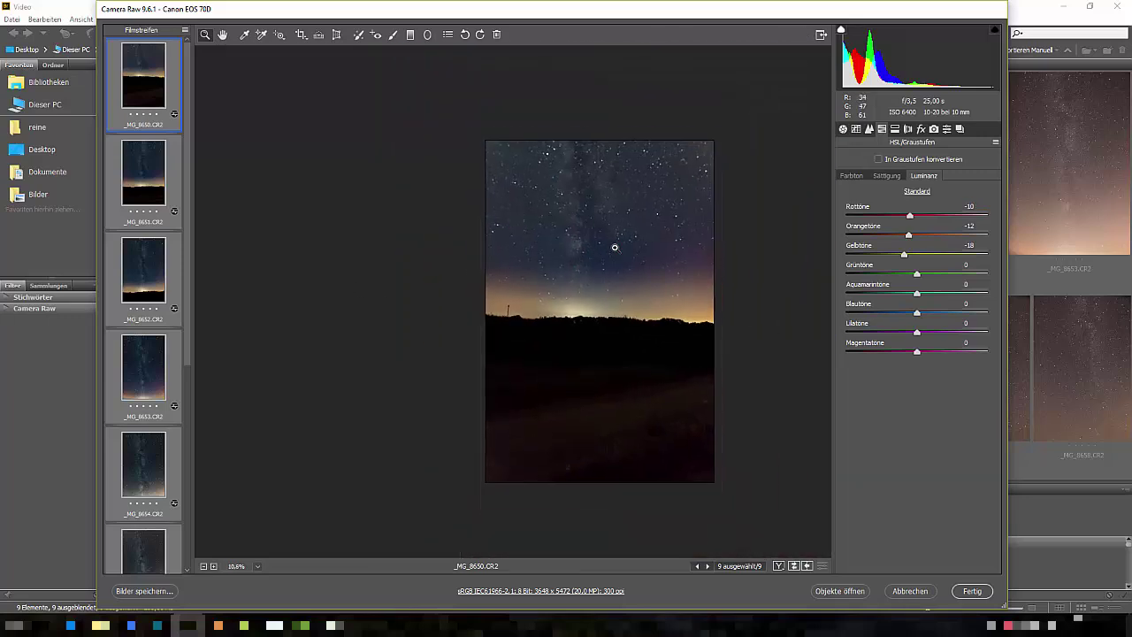
- Set whites to -10, blacks to -34 and contrast to +2 in Grundeinstellungen
{"action": "left_click", "coordinate": [869, 130]}
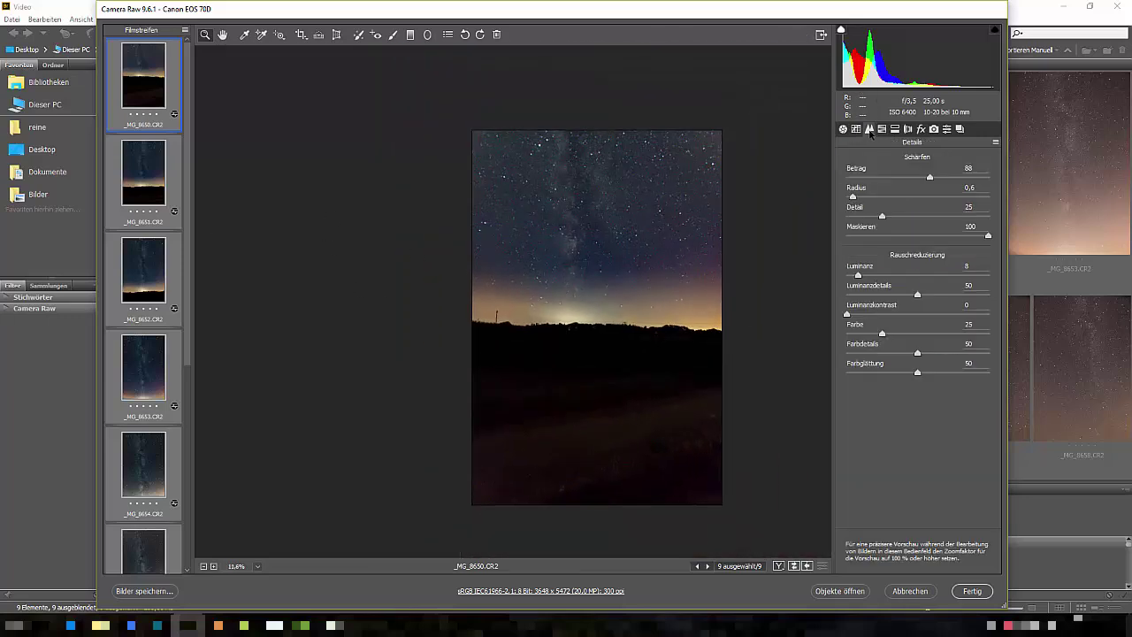
{"action": "left_click", "coordinate": [843, 130]}
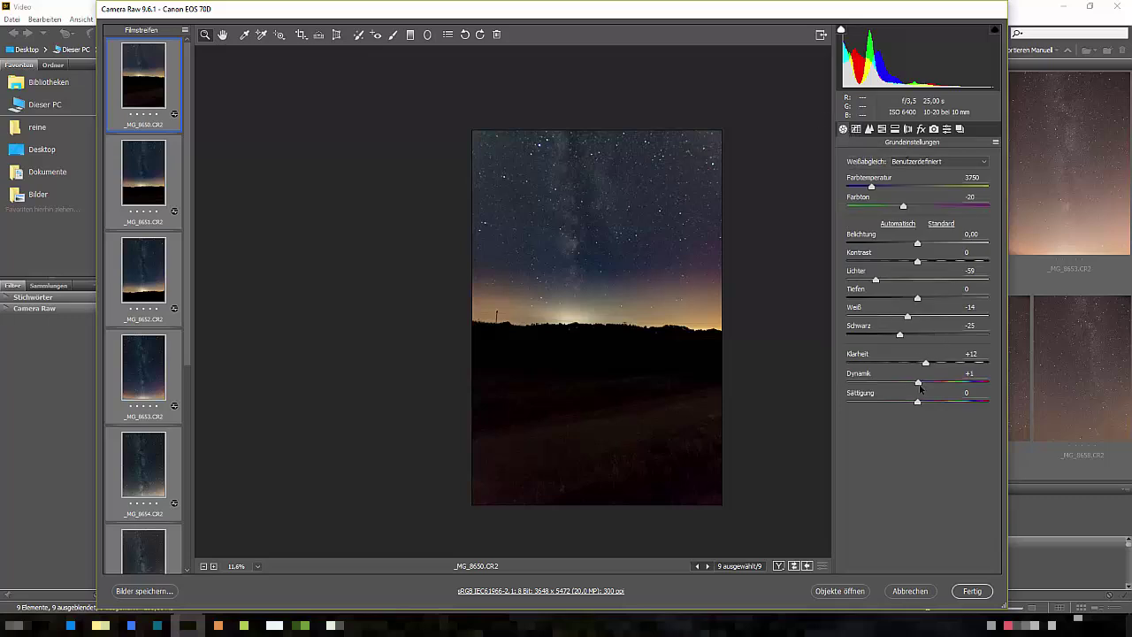
{"action": "left_click_drag", "start_coordinate": [918, 382], "coordinate": [919, 383]}
{"action": "mouse_move", "coordinate": [917, 298]}
{"action": "left_mouse_down"}
{"action": "mouse_move", "coordinate": [930, 299]}
{"action": "mouse_move", "coordinate": [904, 306]}
{"action": "mouse_move", "coordinate": [916, 306]}
{"action": "left_mouse_up"}
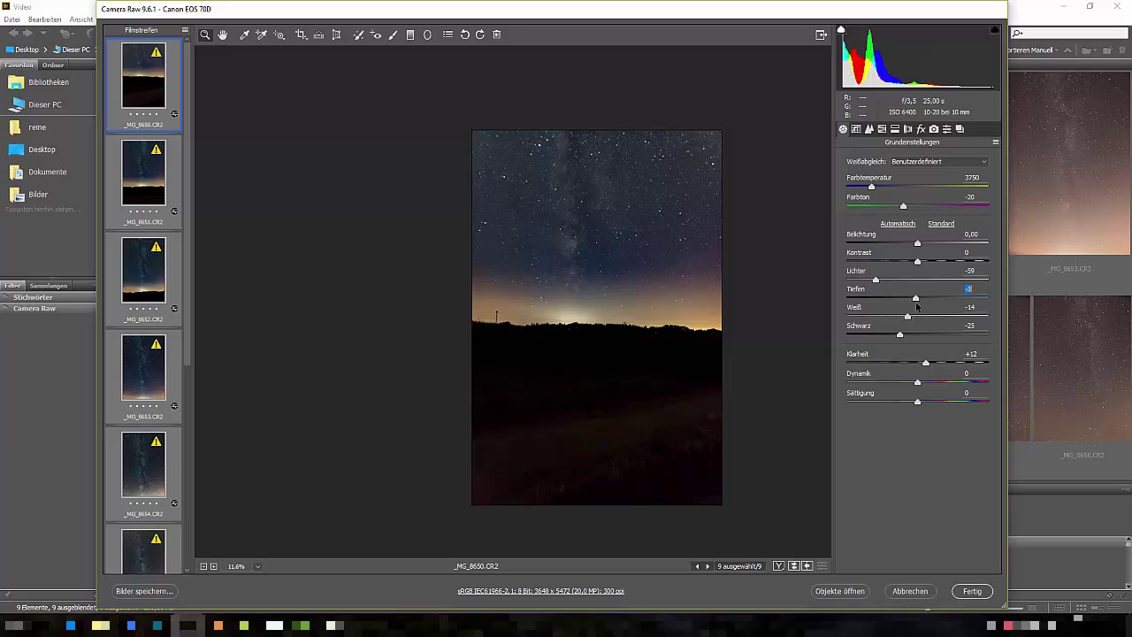
{"action": "left_click_drag", "start_coordinate": [918, 305], "coordinate": [901, 318]}
{"action": "key", "text": "Down"}
{"action": "key", "text": "Down"}
{"action": "key", "text": "Down"}
{"action": "left_click", "coordinate": [911, 316]}
{"action": "left_click_drag", "start_coordinate": [899, 334], "coordinate": [895, 334]}
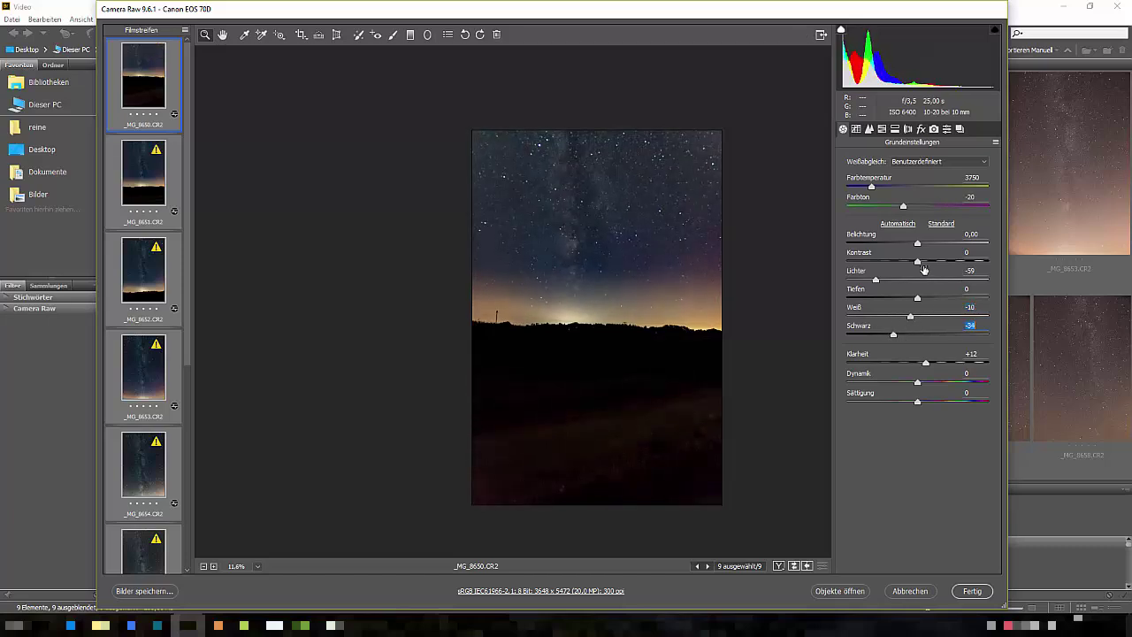
{"action": "left_click_drag", "start_coordinate": [917, 262], "coordinate": [920, 263]}
{"action": "key", "text": "Up"}
{"action": "key", "text": "Up"}
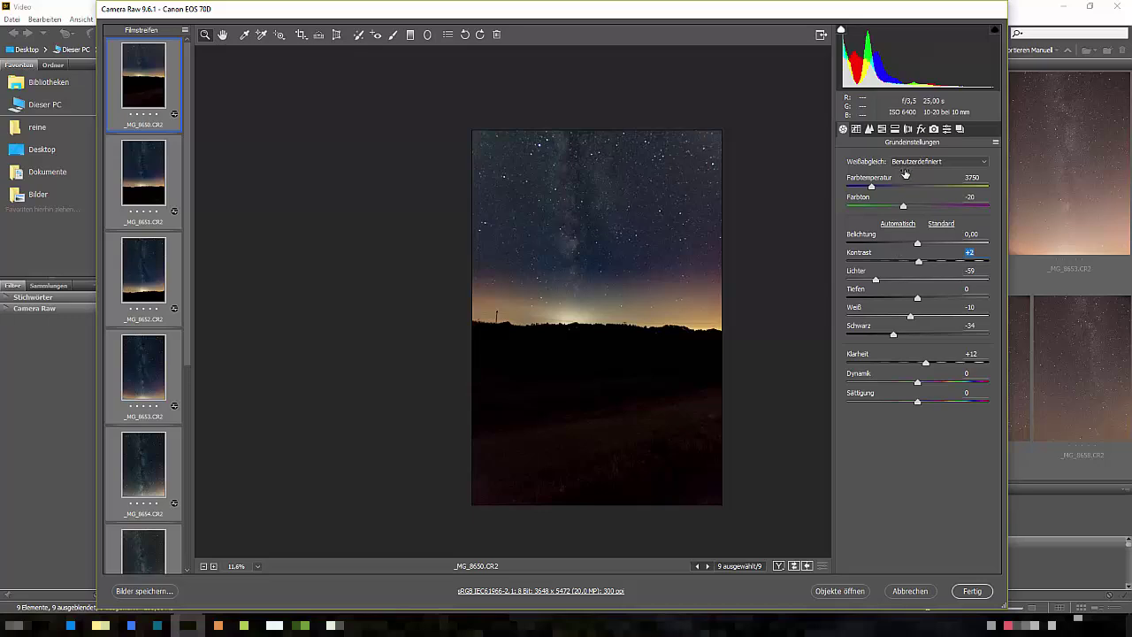
{"action": "left_click", "coordinate": [881, 130]}
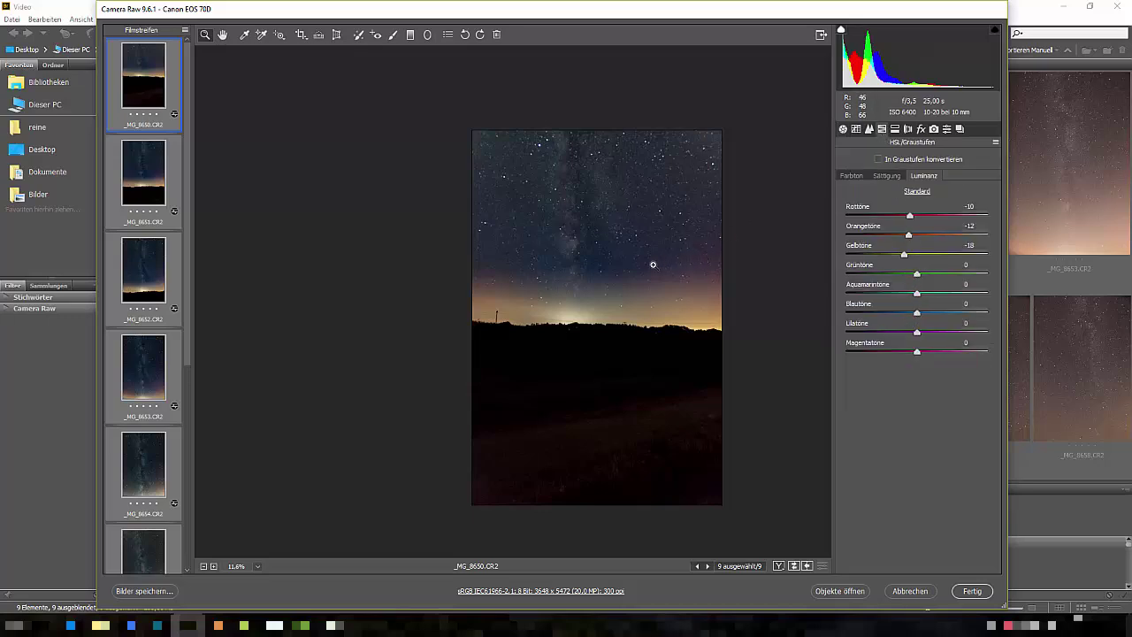
- Reset the blue, aqua and yellow saturation sliders to zero
{"action": "left_click", "coordinate": [875, 176]}
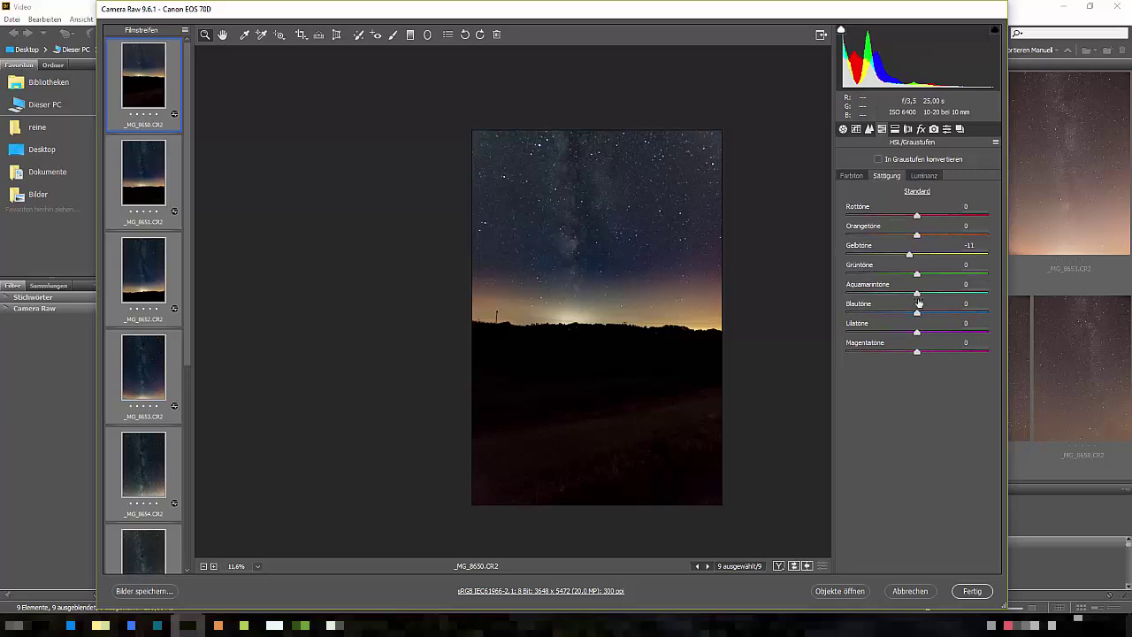
{"action": "left_click_drag", "start_coordinate": [916, 314], "coordinate": [914, 293]}
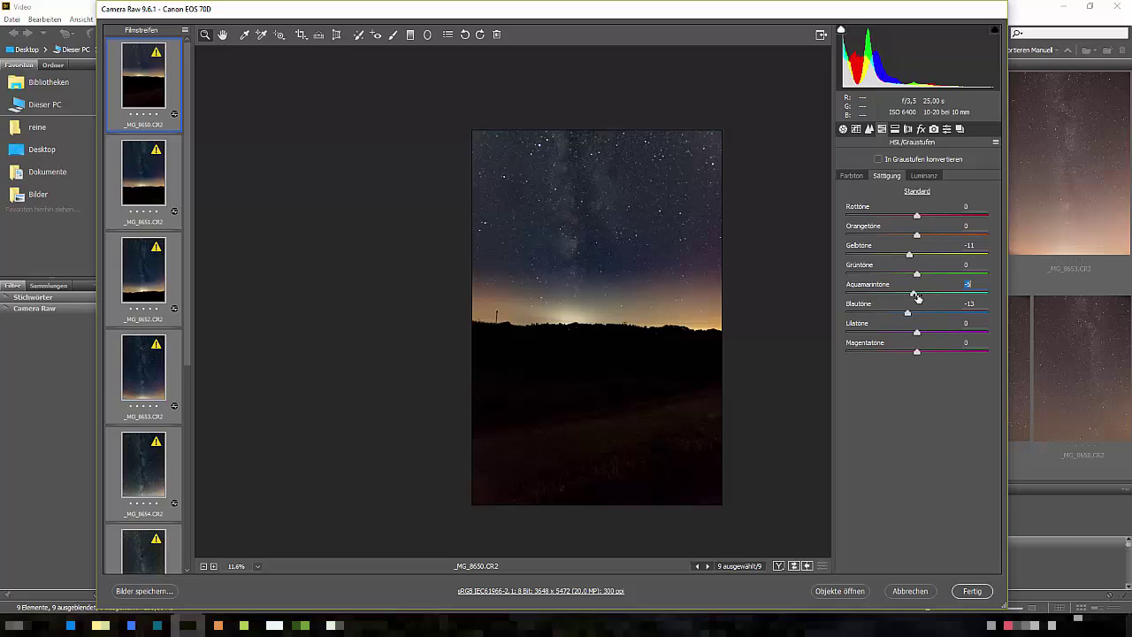
{"action": "double_click", "coordinate": [909, 314]}
{"action": "double_click", "coordinate": [916, 315]}
{"action": "left_click_drag", "start_coordinate": [916, 294], "coordinate": [918, 297]}
{"action": "double_click", "coordinate": [910, 255]}
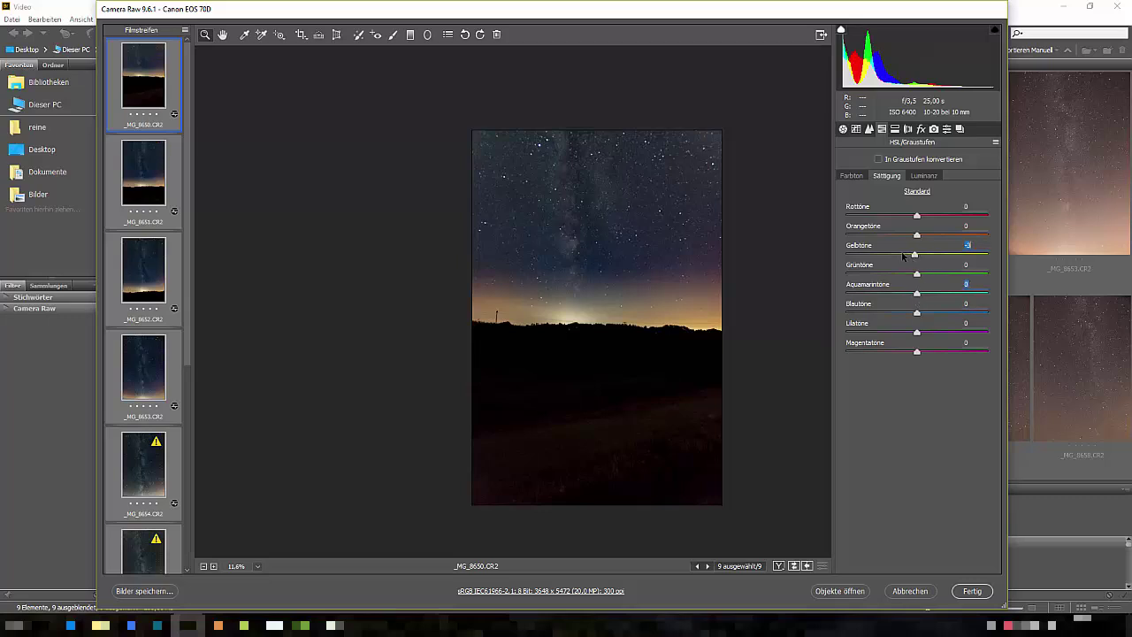
- Return to the basic settings and finish Camera Raw to go back to Bridge
{"action": "left_click", "coordinate": [843, 175]}
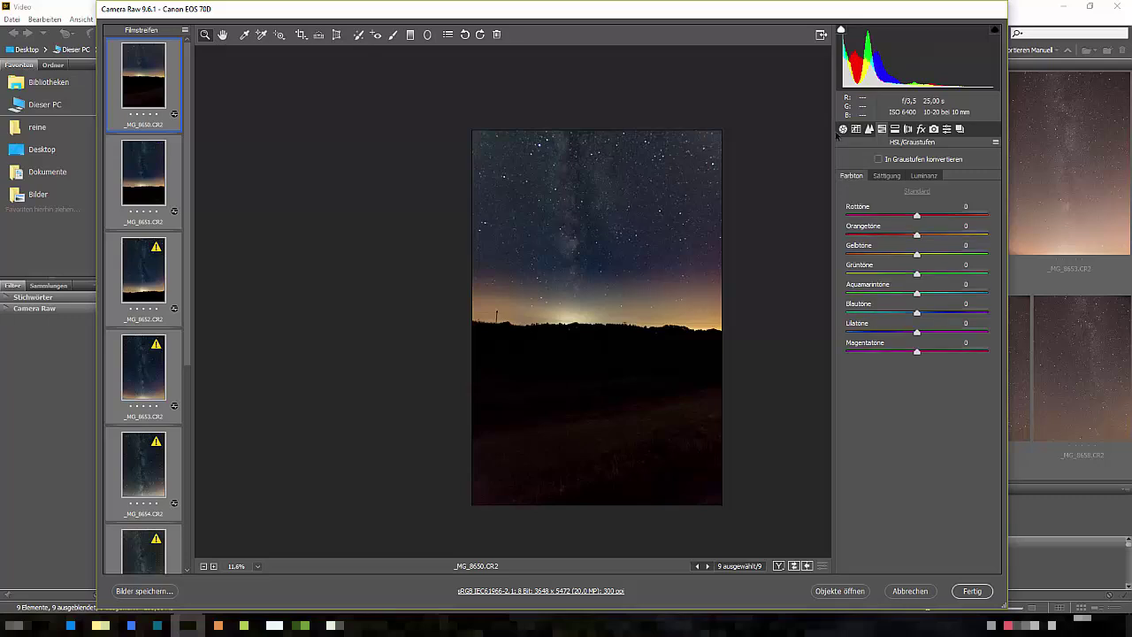
{"action": "left_click", "coordinate": [856, 129]}
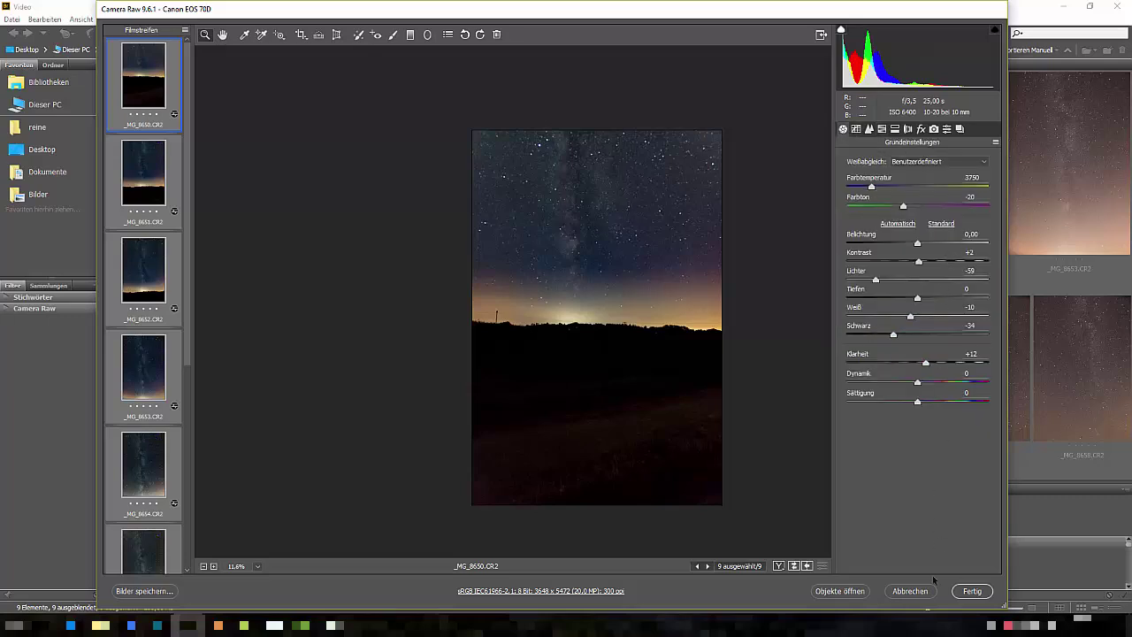
{"action": "left_click", "coordinate": [973, 591]}
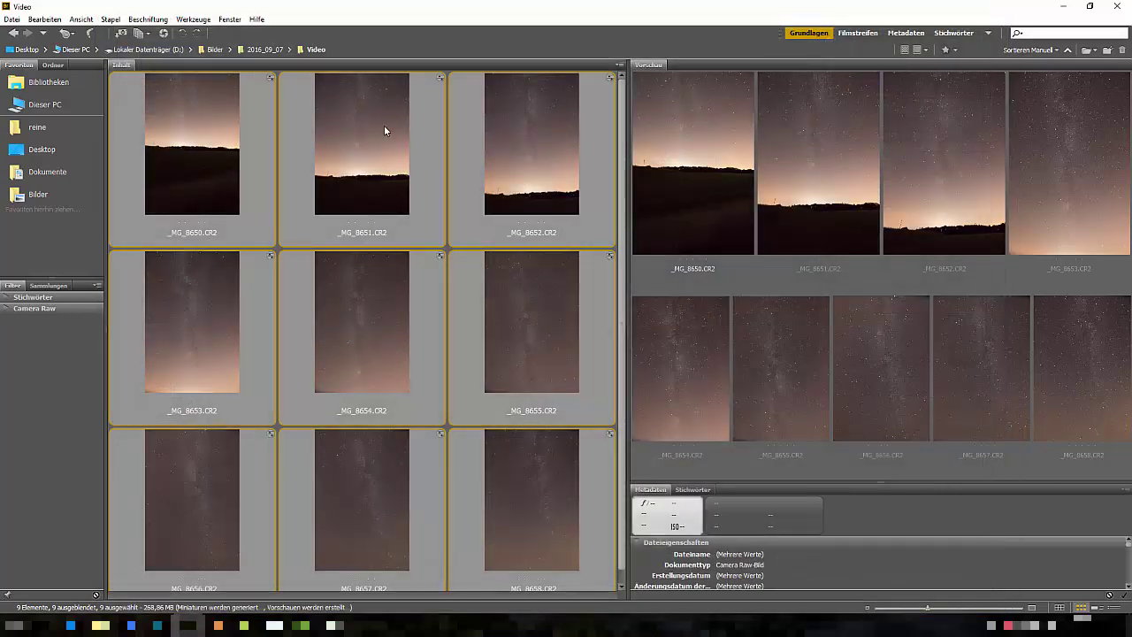
- Send the nine selected night-sky frames to Photomerge via Werkzeuge > Photoshop
{"action": "left_click", "coordinate": [193, 19]}
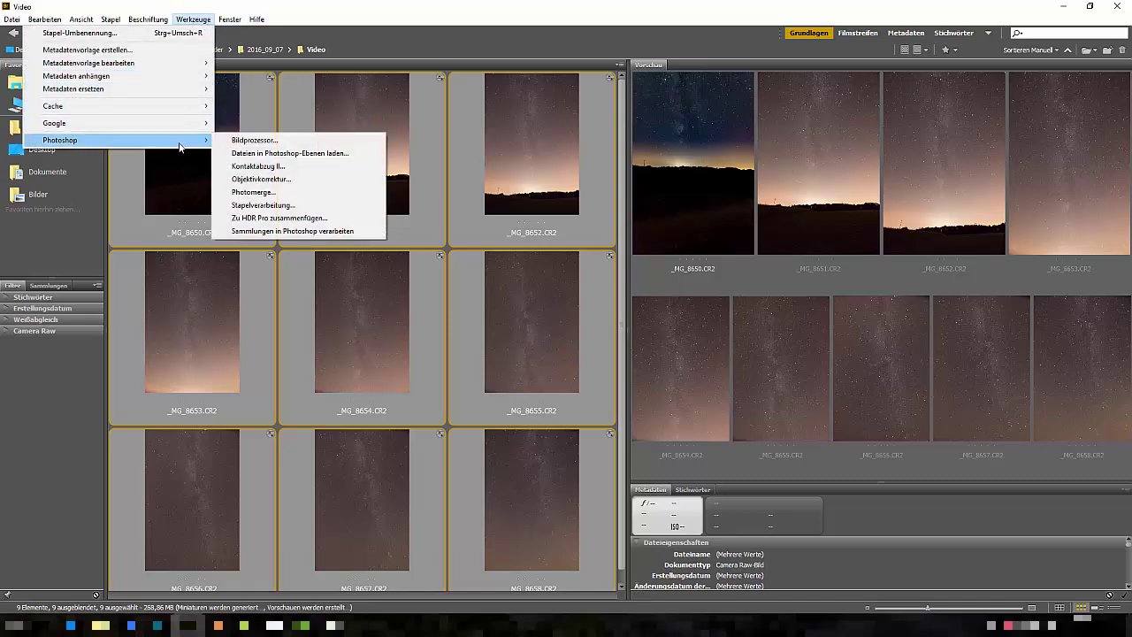
{"action": "mouse_move", "coordinate": [60, 140]}
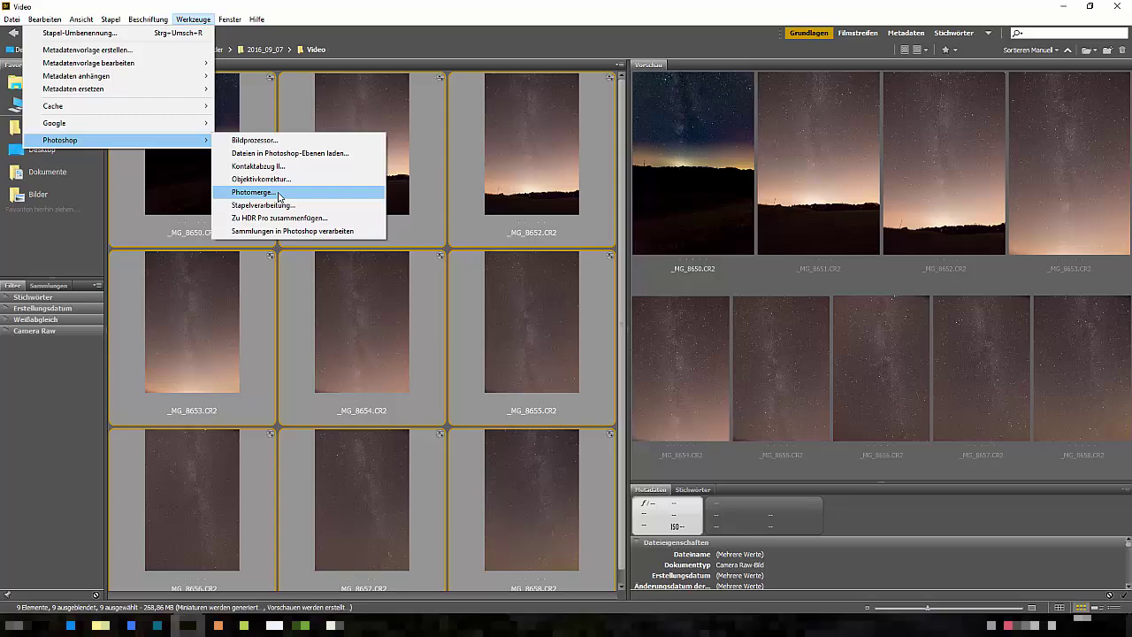
{"action": "left_click", "coordinate": [278, 192]}
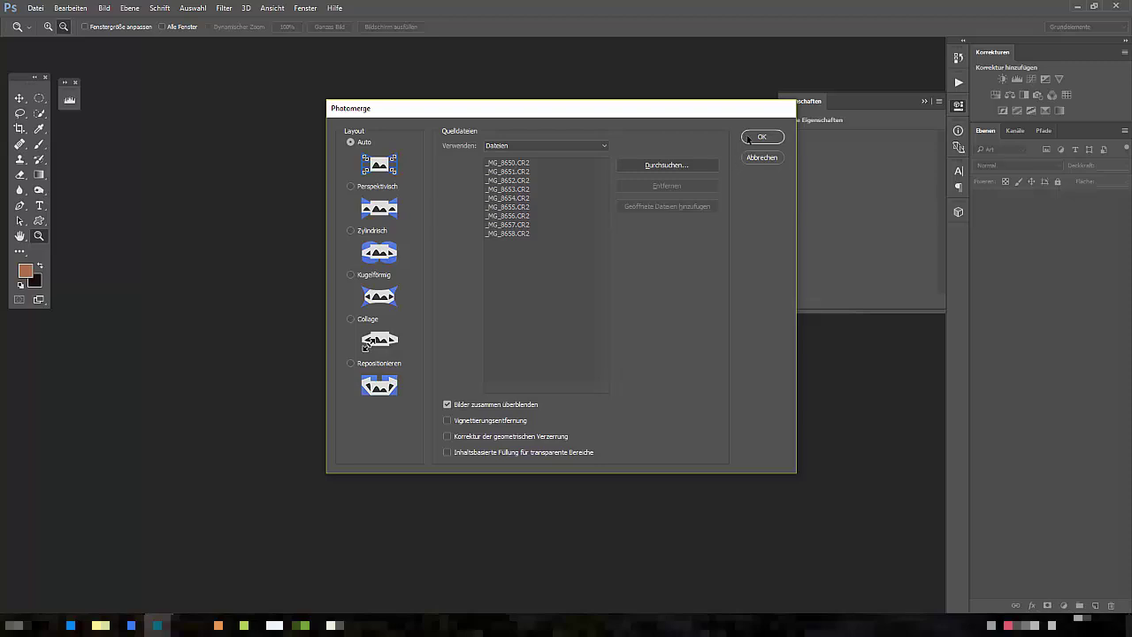
- Stitch the nine CR2 frames with Auto layout and image blending into Unbenanntes_Panorama1
{"action": "left_click", "coordinate": [758, 139]}
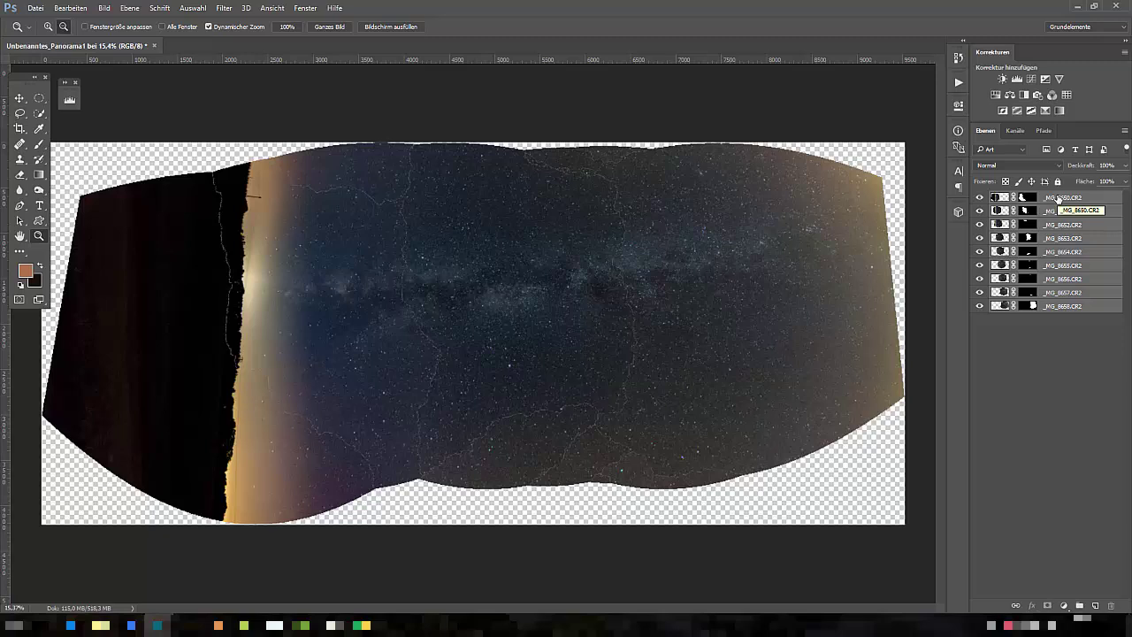
- Merge the panorama layers into one _MG_8650.CR2 layer with Sichtbare auf eine Ebene reduzieren
{"action": "key", "text": "ctrl+e"}
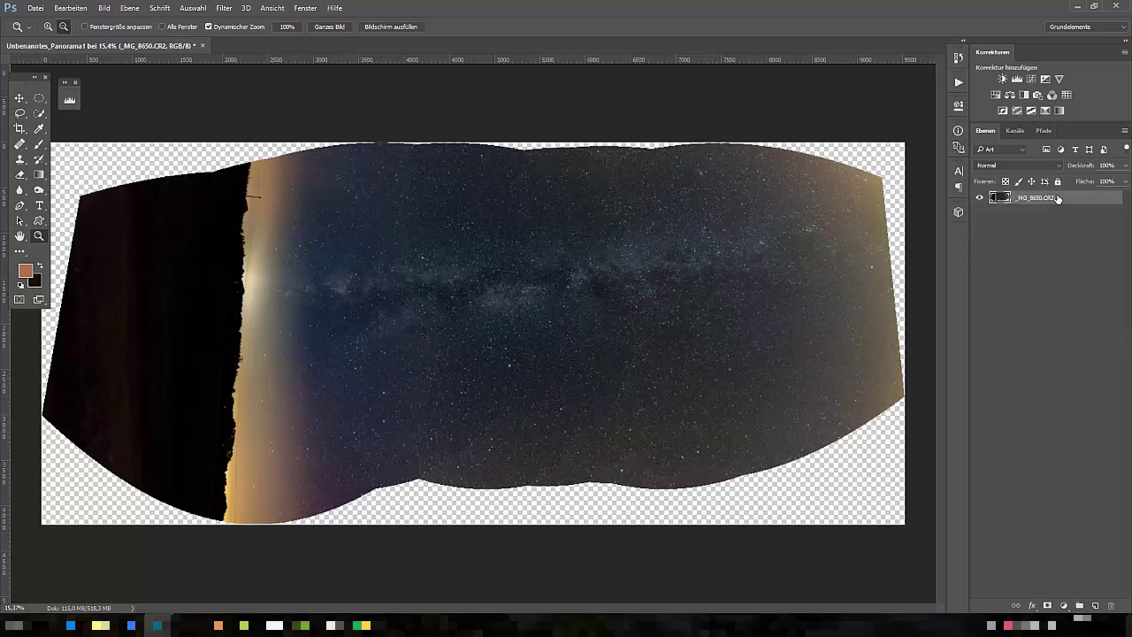
{"action": "key", "text": "ctrl+z"}
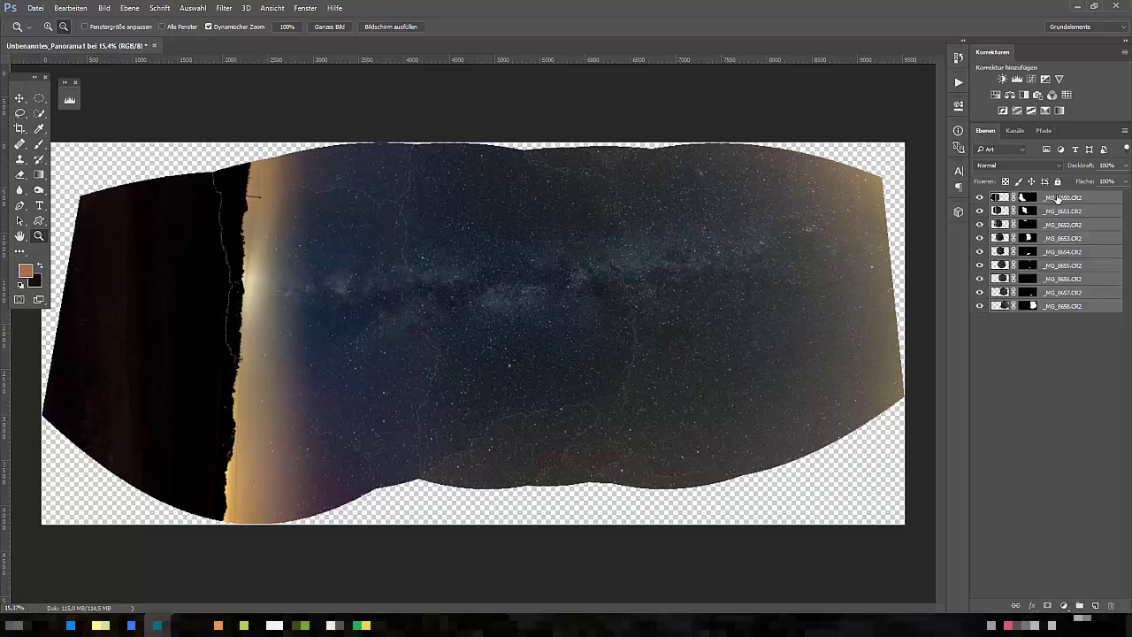
{"action": "right_click", "coordinate": [1056, 199]}
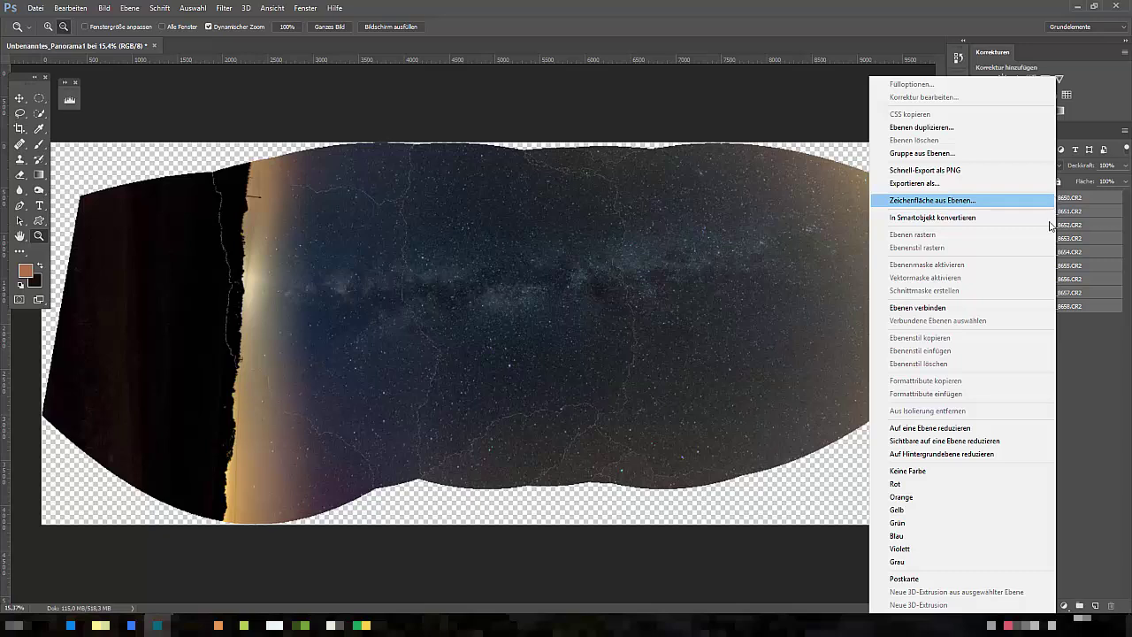
{"action": "left_click", "coordinate": [969, 448]}
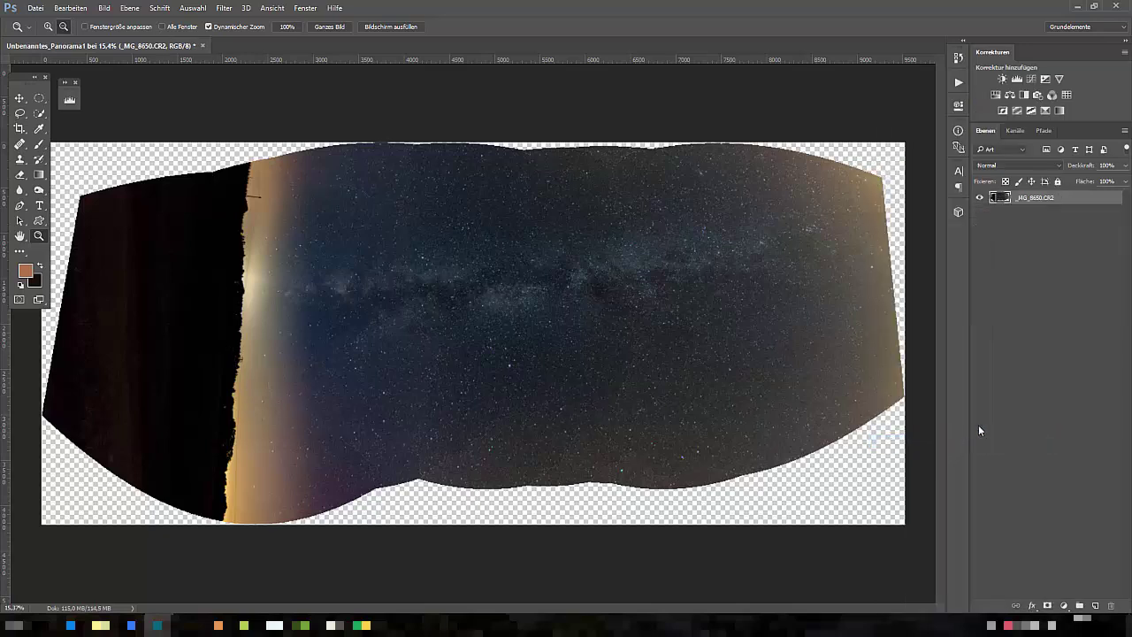
{"action": "left_click", "coordinate": [92, 9]}
{"action": "right_click", "coordinate": [1036, 200]}
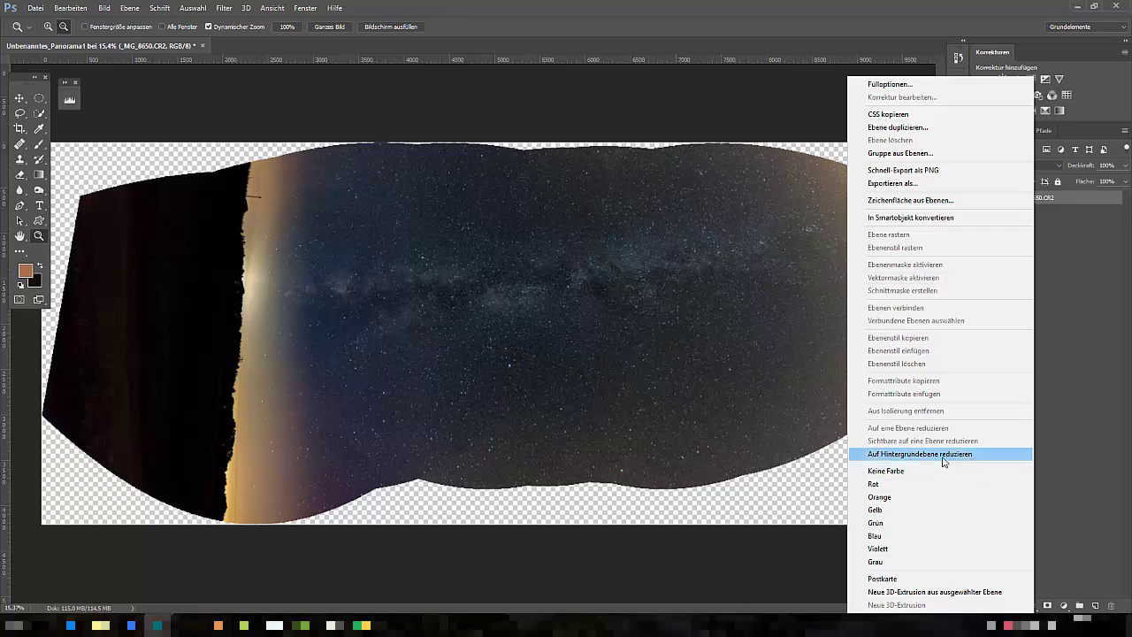
{"action": "key", "text": "Escape"}
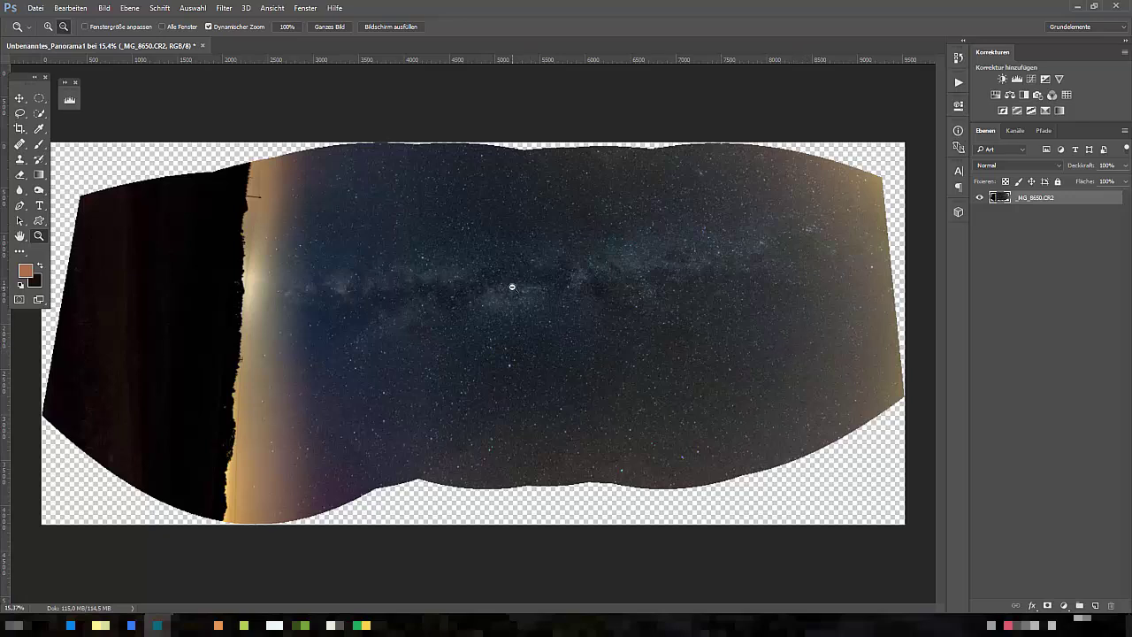
{"action": "left_click", "coordinate": [82, 9]}
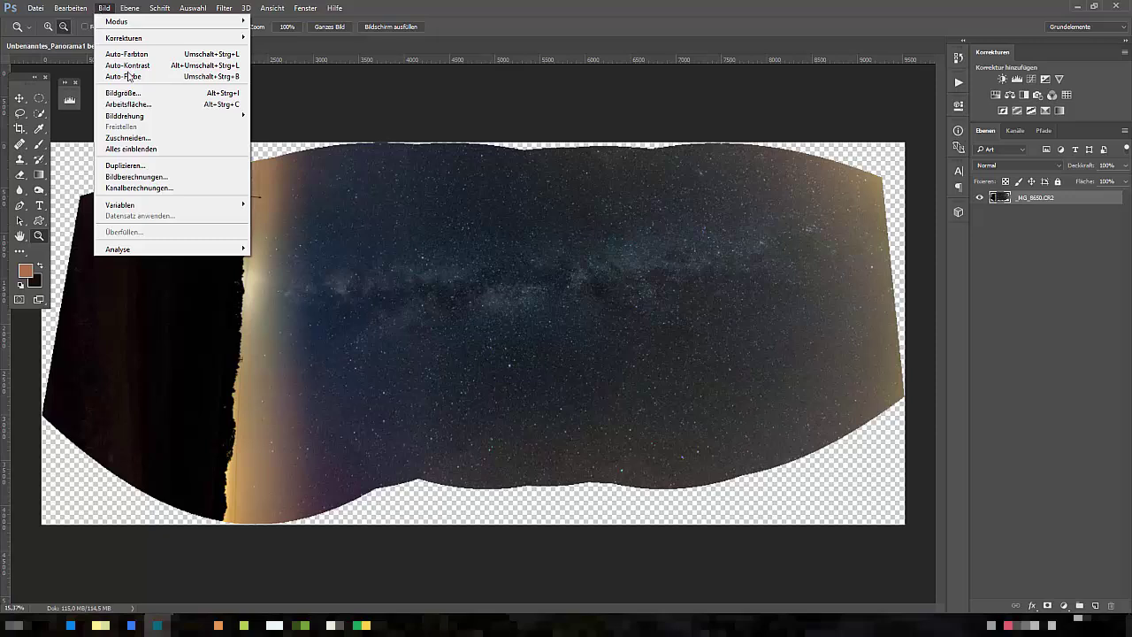
{"action": "mouse_move", "coordinate": [103, 8]}
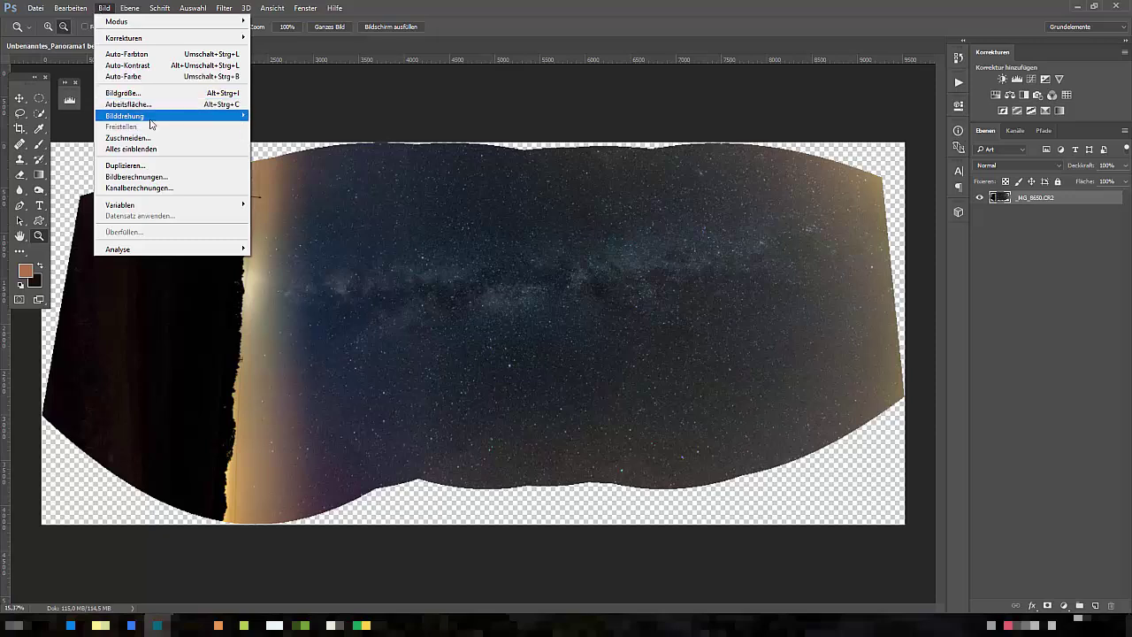
{"action": "mouse_move", "coordinate": [125, 116]}
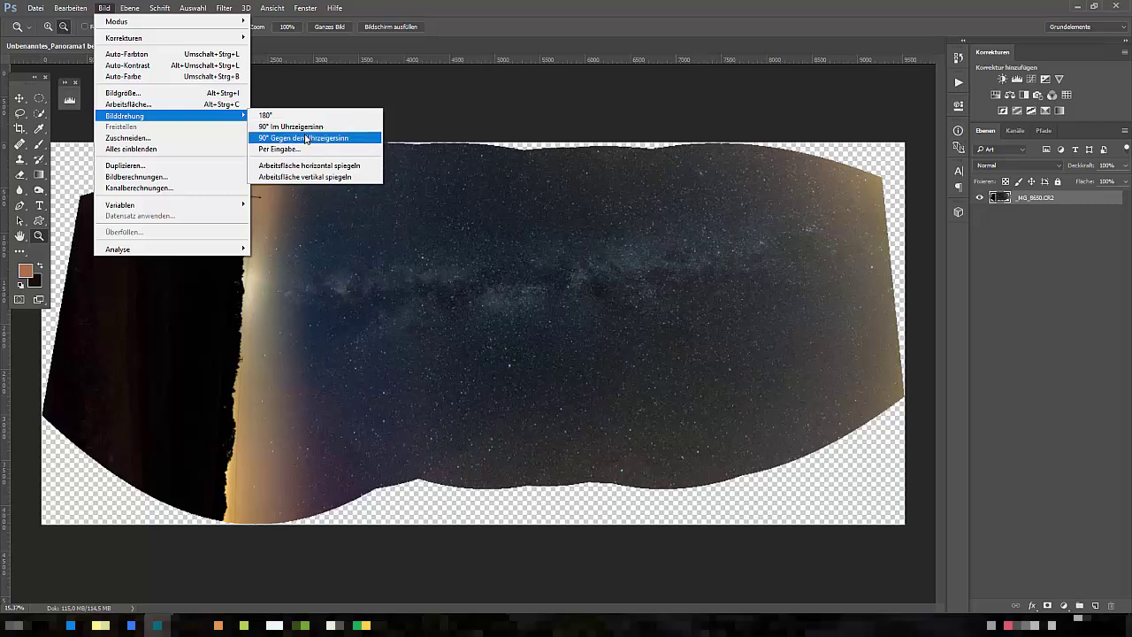
- Rotate the panorama 90° counter-clockwise into an upright portrait and view the whole canvas
{"action": "left_click", "coordinate": [306, 139]}
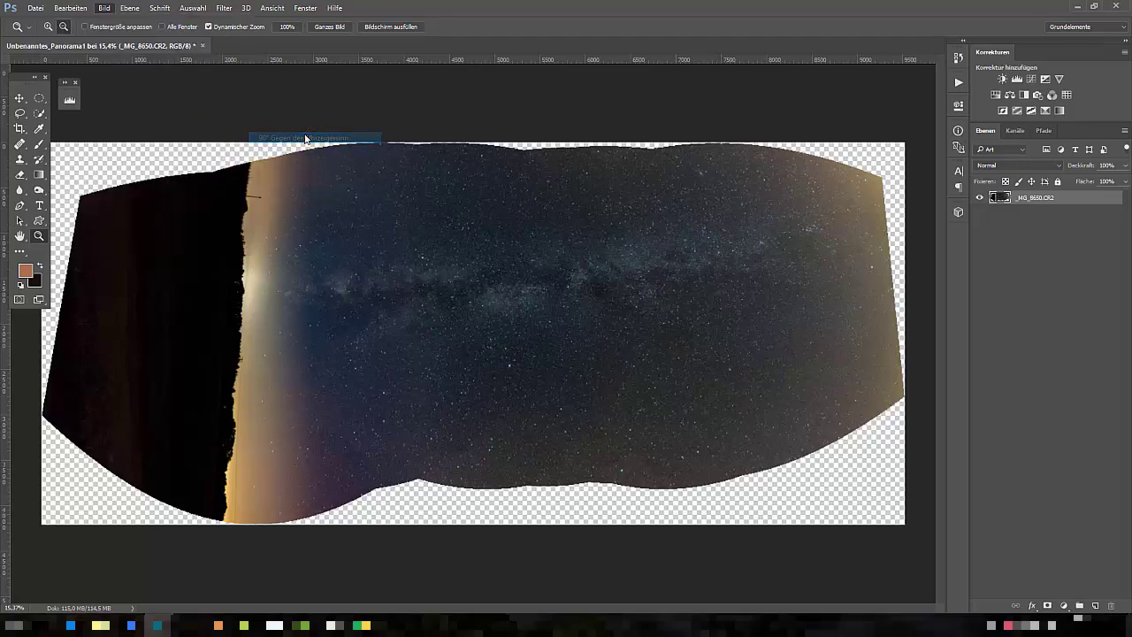
{"action": "mouse_move", "coordinate": [410, 168]}
{"action": "left_mouse_down"}
{"action": "mouse_move", "coordinate": [383, 248]}
{"action": "mouse_move", "coordinate": [454, 162]}
{"action": "mouse_move", "coordinate": [460, 172]}
{"action": "mouse_move", "coordinate": [513, 120]}
{"action": "mouse_move", "coordinate": [487, 182]}
{"action": "left_mouse_up"}
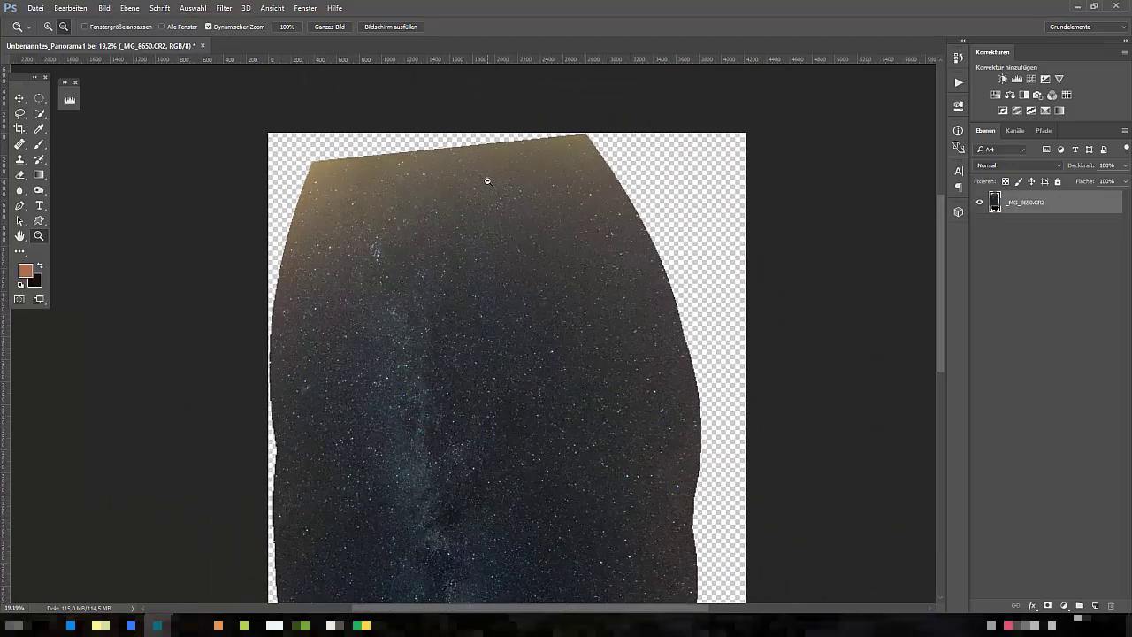
{"action": "scroll", "coordinate": [487, 182], "scroll_direction": "down", "scroll_amount": 2}
{"action": "scroll", "coordinate": [485, 184], "scroll_direction": "down", "scroll_amount": 2}
{"action": "scroll", "coordinate": [483, 185], "scroll_direction": "down", "scroll_amount": 2}
{"action": "scroll", "coordinate": [483, 186], "scroll_direction": "down", "scroll_amount": 2}
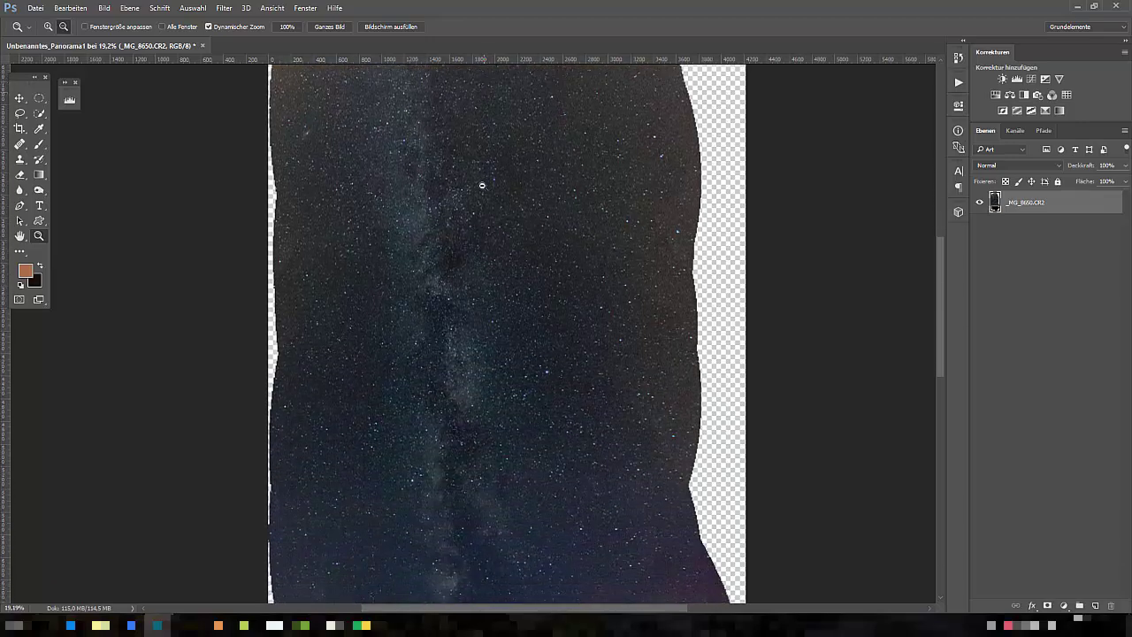
{"action": "scroll", "coordinate": [483, 186], "scroll_direction": "down", "scroll_amount": 2}
{"action": "scroll", "coordinate": [482, 186], "scroll_direction": "down", "scroll_amount": 2}
{"action": "scroll", "coordinate": [482, 185], "scroll_direction": "down", "scroll_amount": 2}
{"action": "scroll", "coordinate": [482, 186], "scroll_direction": "down", "scroll_amount": 3}
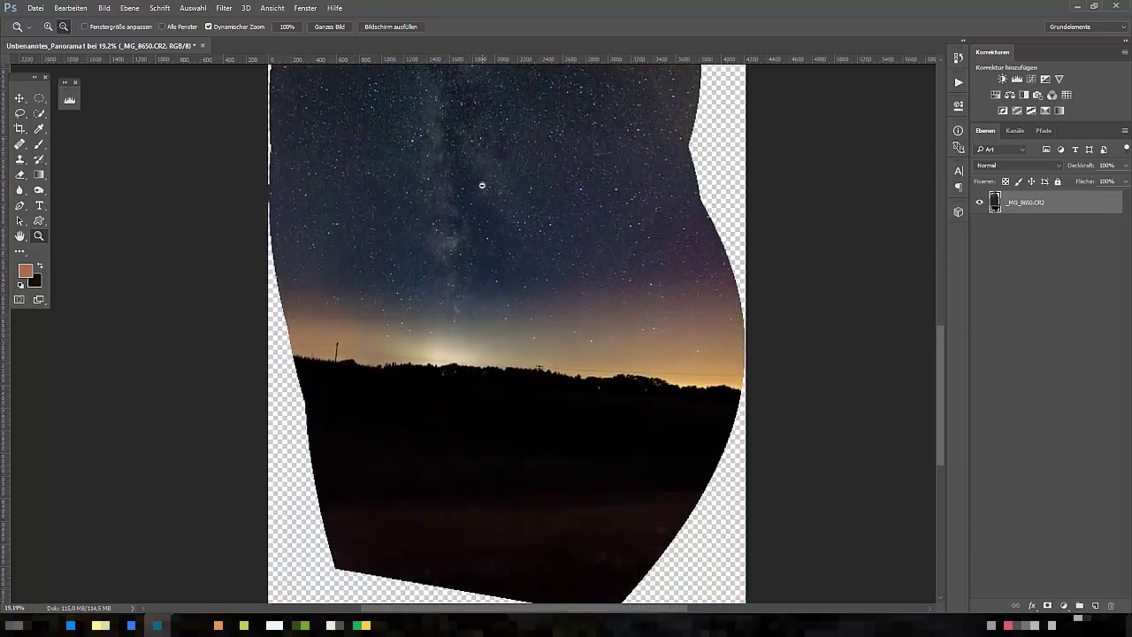
{"action": "scroll", "coordinate": [480, 190], "scroll_direction": "down", "scroll_amount": 2}
{"action": "scroll", "coordinate": [481, 182], "scroll_direction": "up", "scroll_amount": 1}
{"action": "scroll", "coordinate": [469, 159], "scroll_direction": "down", "scroll_amount": 3}
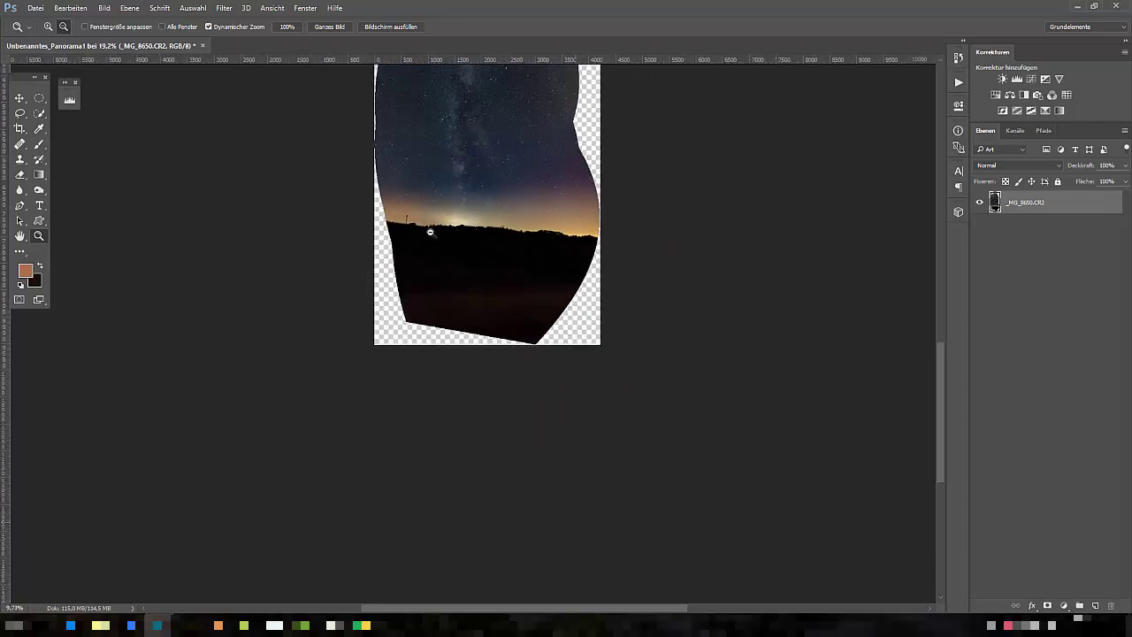
{"action": "scroll", "coordinate": [449, 203], "scroll_direction": "up", "scroll_amount": 3}
{"action": "scroll", "coordinate": [446, 231], "scroll_direction": "up", "scroll_amount": 1}
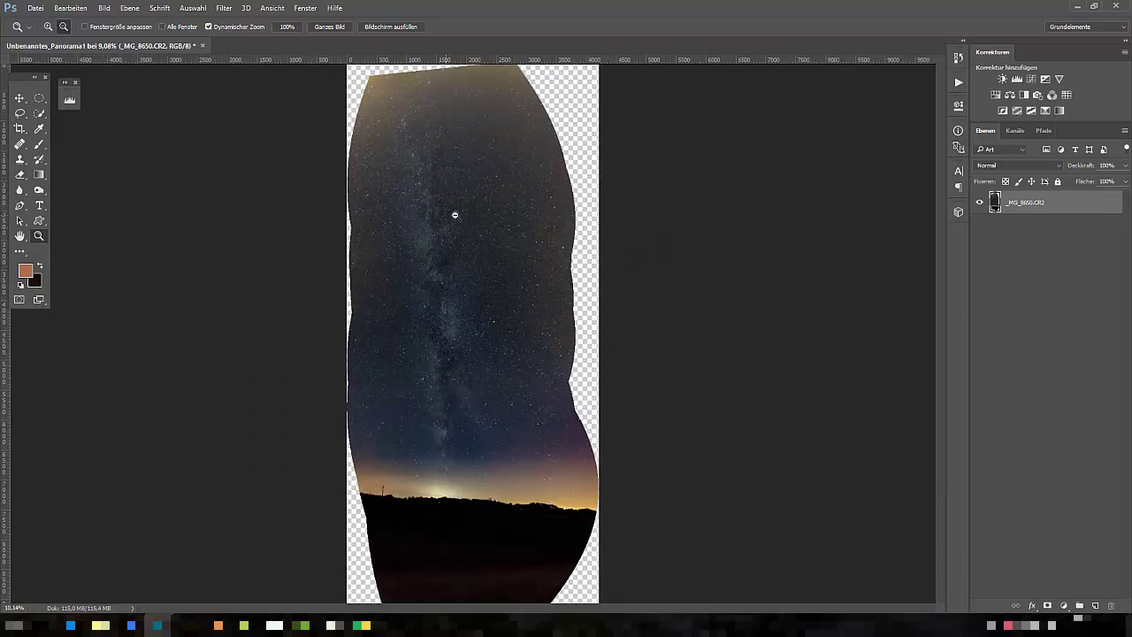
{"action": "scroll", "coordinate": [442, 237], "scroll_direction": "up", "scroll_amount": 1}
{"action": "scroll", "coordinate": [438, 246], "scroll_direction": "down", "scroll_amount": 1}
{"action": "scroll", "coordinate": [436, 250], "scroll_direction": "down", "scroll_amount": 1}
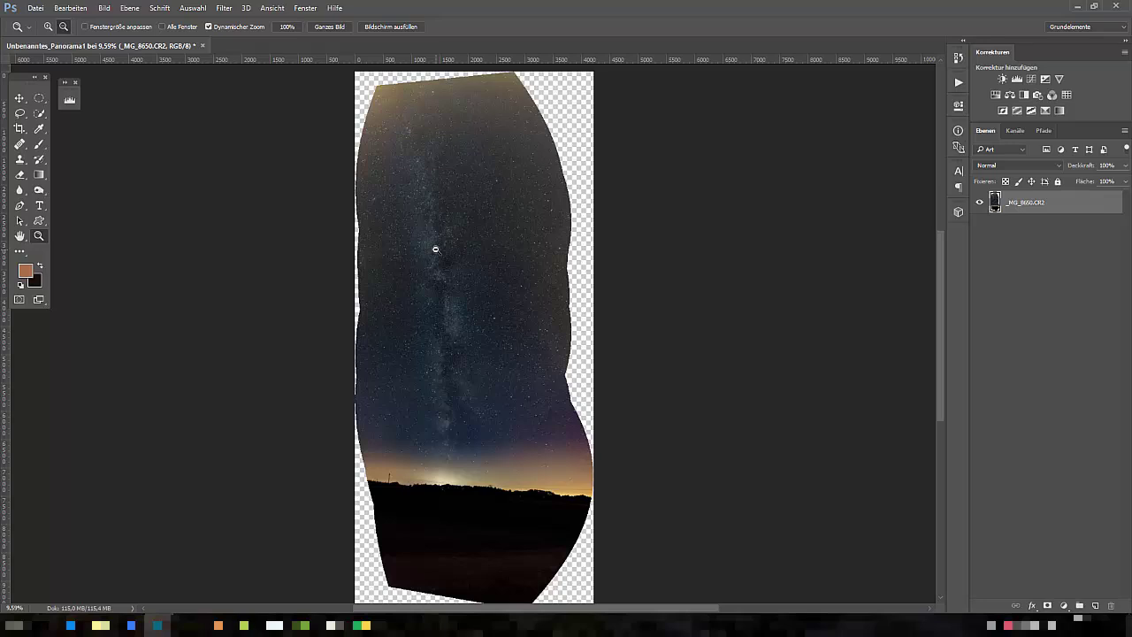
{"action": "left_click", "coordinate": [229, 8]}
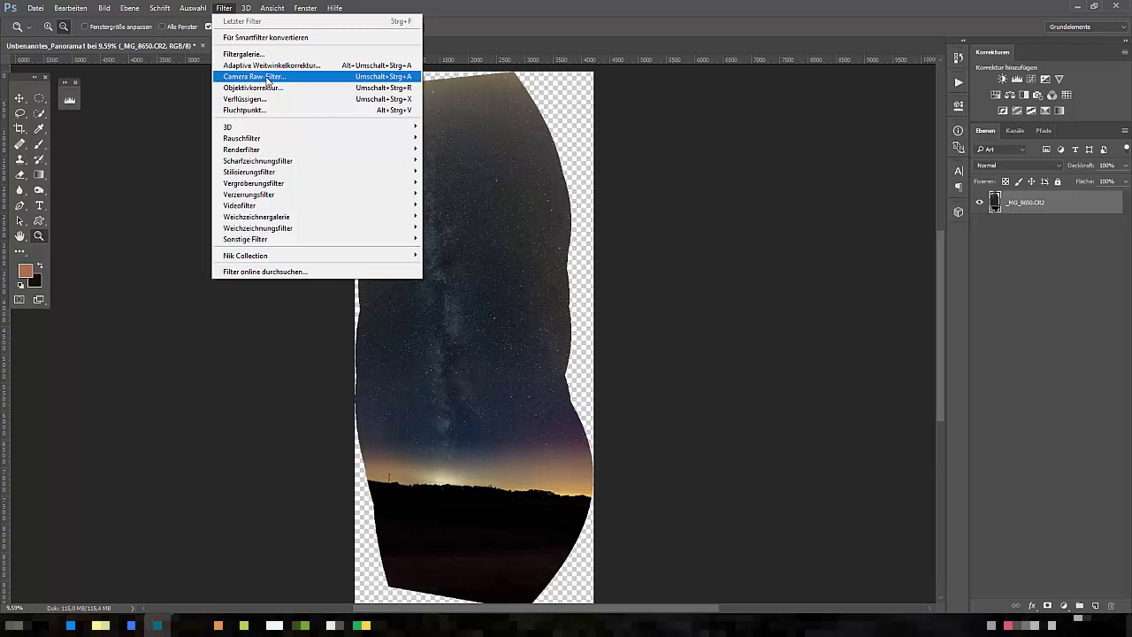
- Apply Camera Raw transforms: rotate -1,6, scale 106, vertical -5, offset X 5,0, Y 1,0
{"action": "left_click", "coordinate": [268, 78]}
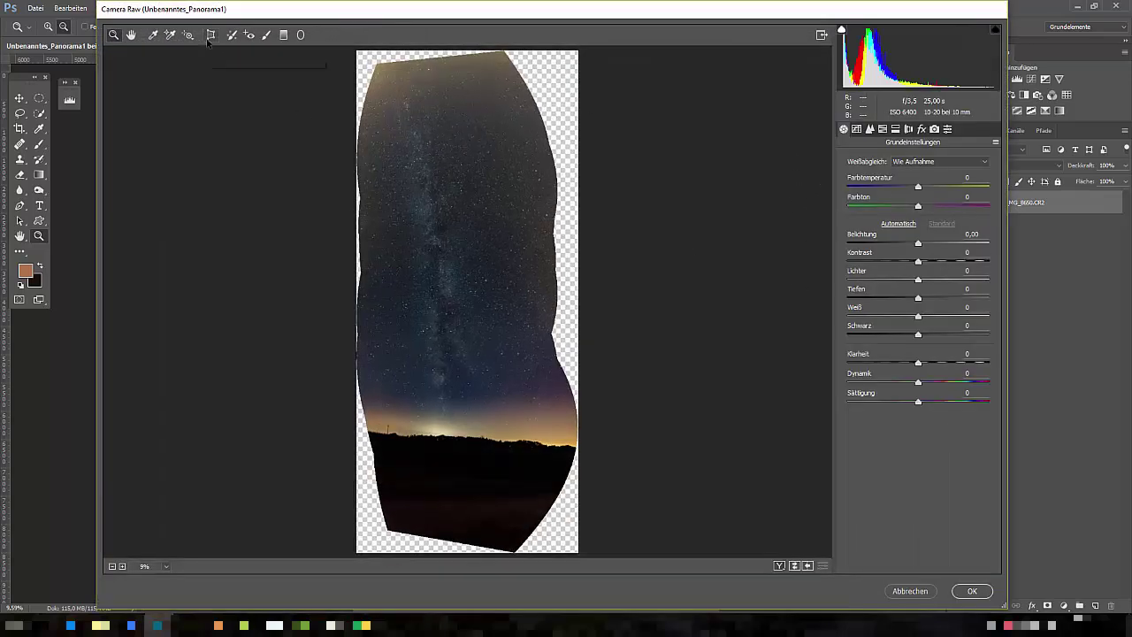
{"action": "left_click", "coordinate": [210, 36]}
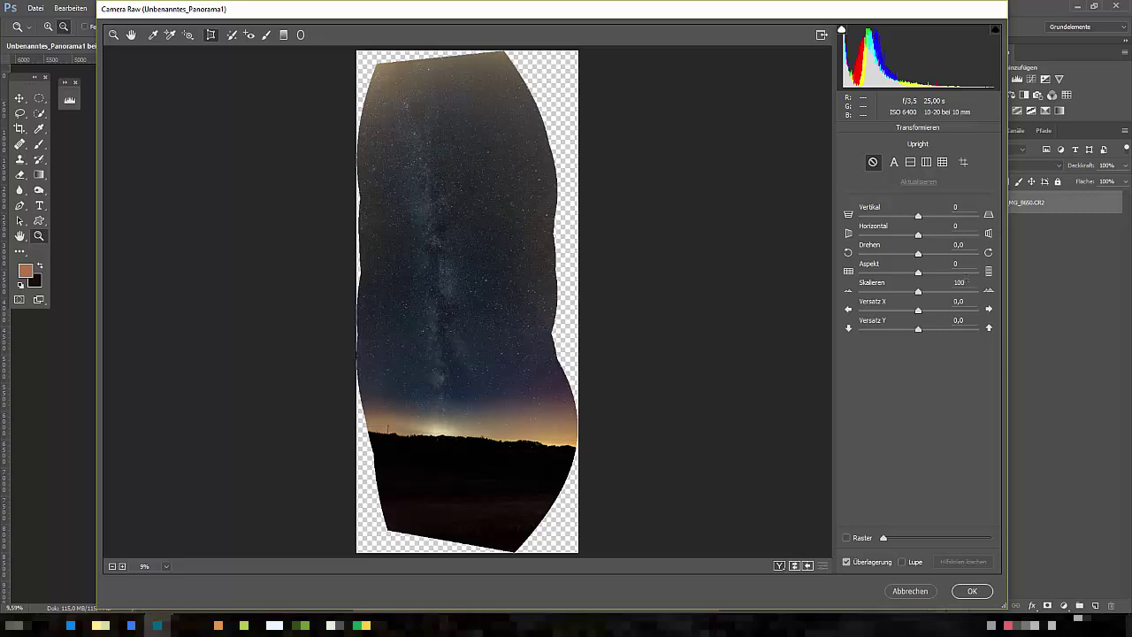
{"action": "left_click_drag", "start_coordinate": [911, 256], "coordinate": [911, 255]}
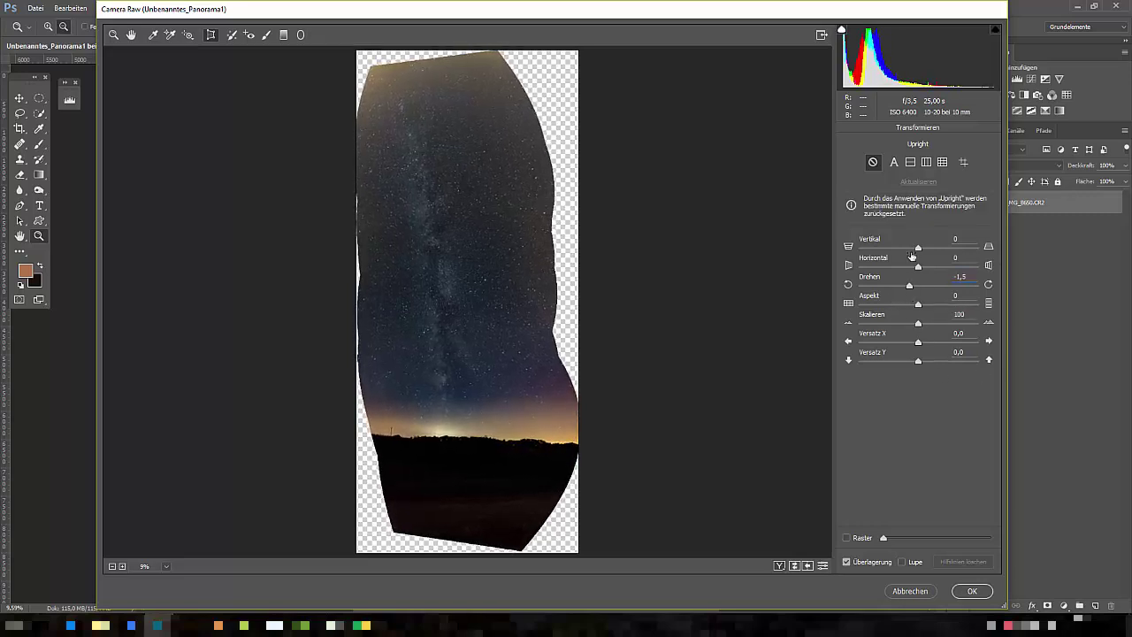
{"action": "left_click_drag", "start_coordinate": [919, 323], "coordinate": [926, 327]}
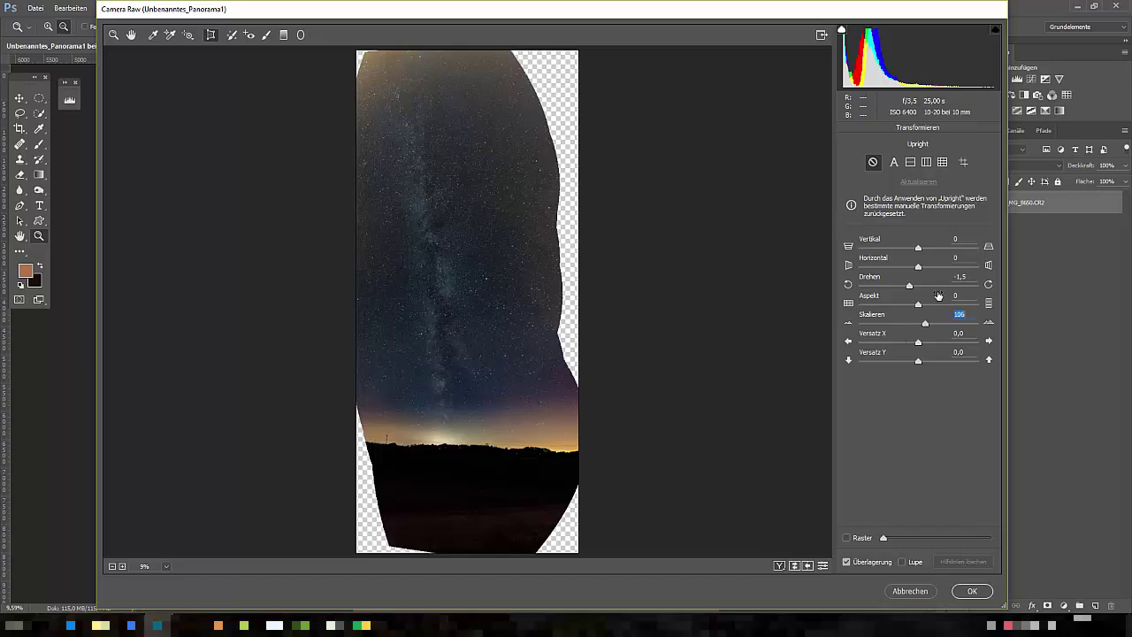
{"action": "left_click_drag", "start_coordinate": [914, 290], "coordinate": [910, 290]}
{"action": "left_click_drag", "start_coordinate": [918, 360], "coordinate": [925, 343]}
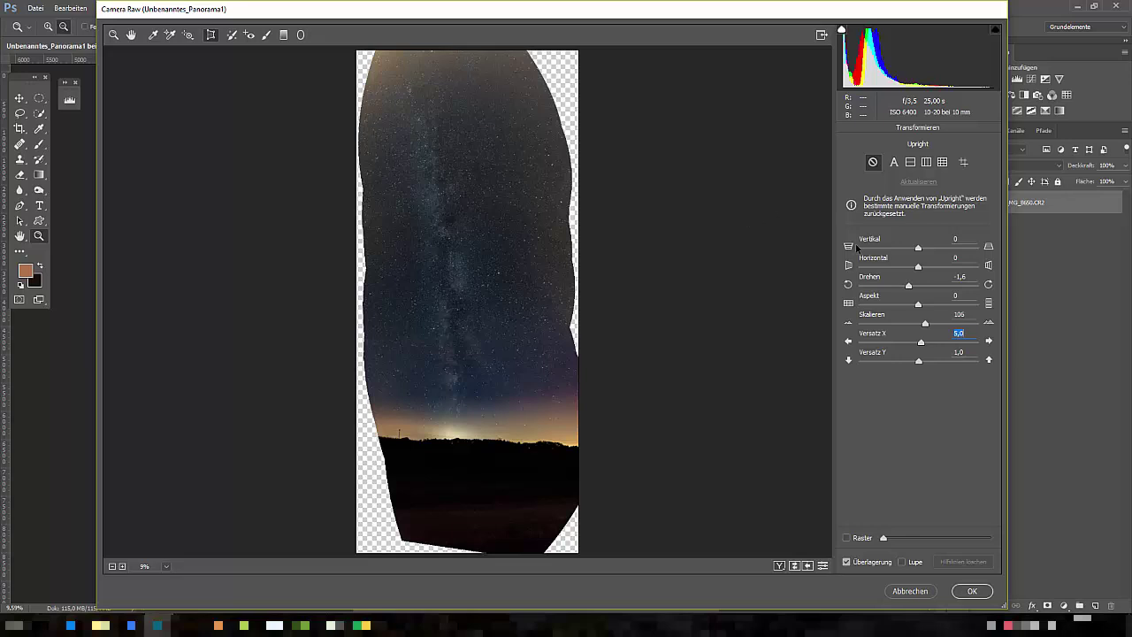
{"action": "left_click_drag", "start_coordinate": [918, 251], "coordinate": [918, 267]}
{"action": "left_click", "coordinate": [948, 237]}
{"action": "type", "text": "-5"}
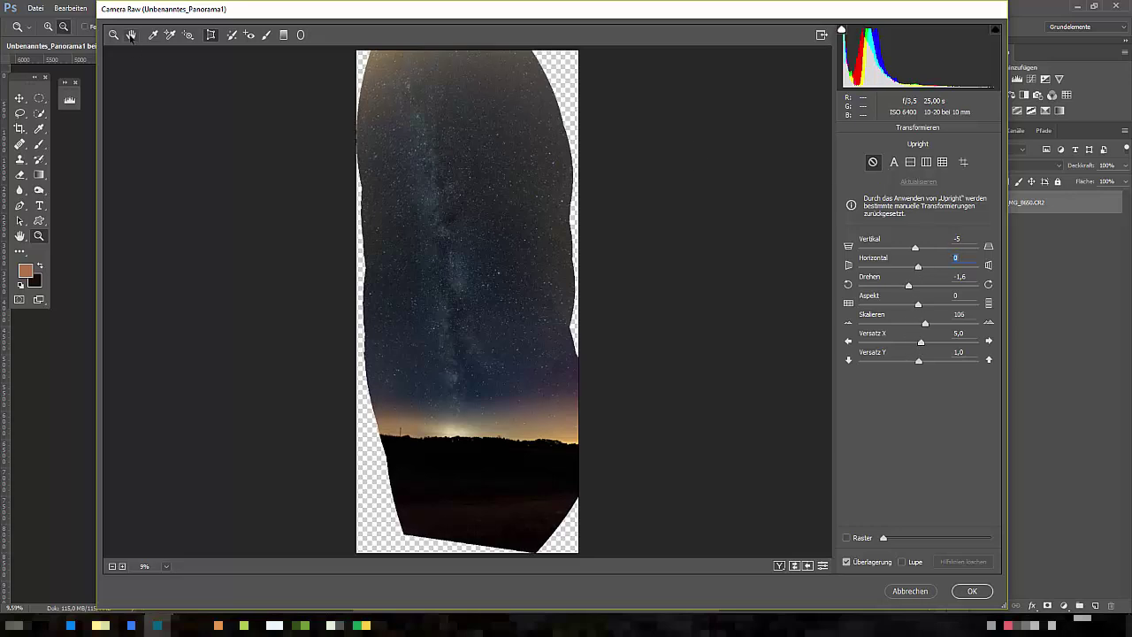
- Lower the whites slightly, raise contrast to +13 and clarity to +20
{"action": "left_click", "coordinate": [131, 35]}
{"action": "mouse_move", "coordinate": [918, 316]}
{"action": "left_mouse_down"}
{"action": "mouse_move", "coordinate": [939, 336]}
{"action": "mouse_move", "coordinate": [917, 334]}
{"action": "left_mouse_up"}
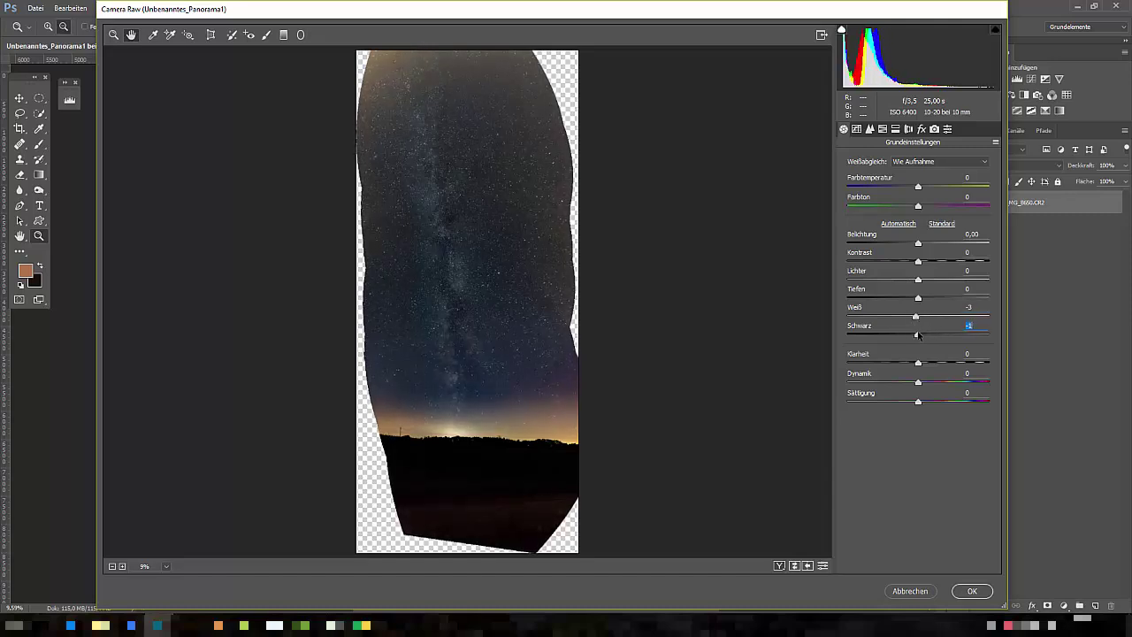
{"action": "left_click_drag", "start_coordinate": [918, 261], "coordinate": [927, 262]}
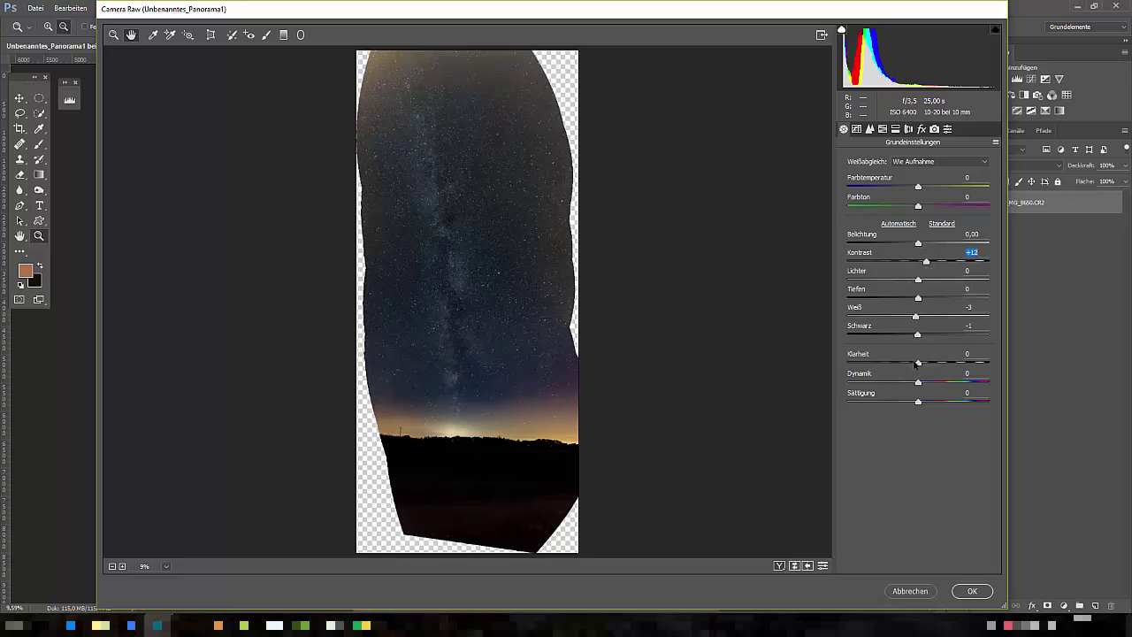
{"action": "left_click_drag", "start_coordinate": [918, 364], "coordinate": [930, 364]}
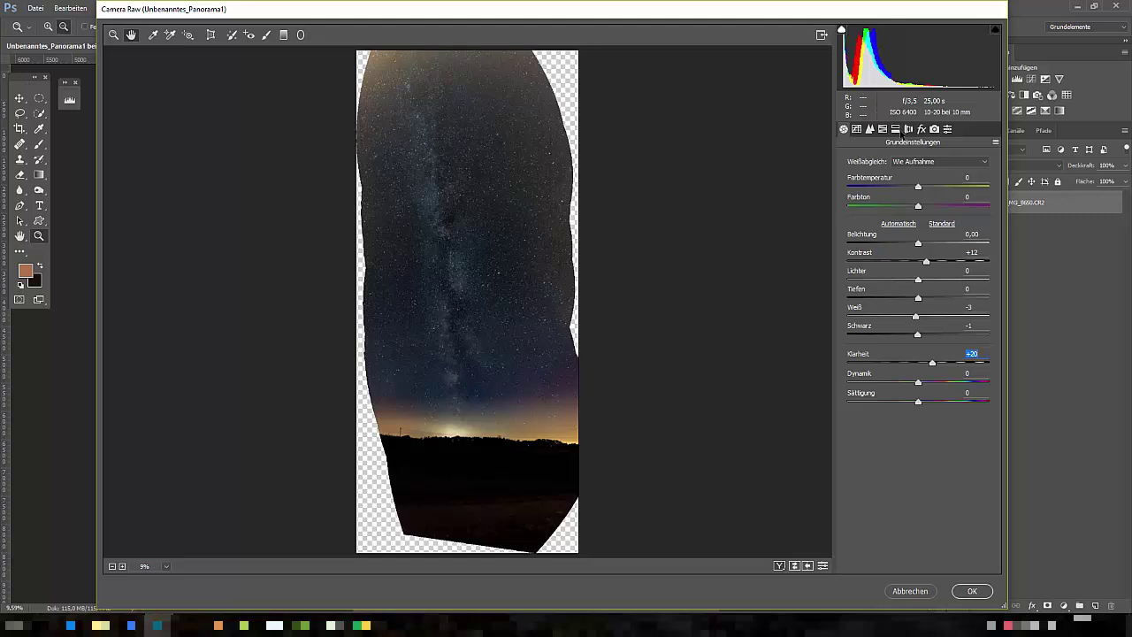
- Set a modest Dunst entfernen (haze removal) amount in the Effects settings
{"action": "left_click", "coordinate": [908, 129]}
{"action": "left_click", "coordinate": [921, 129]}
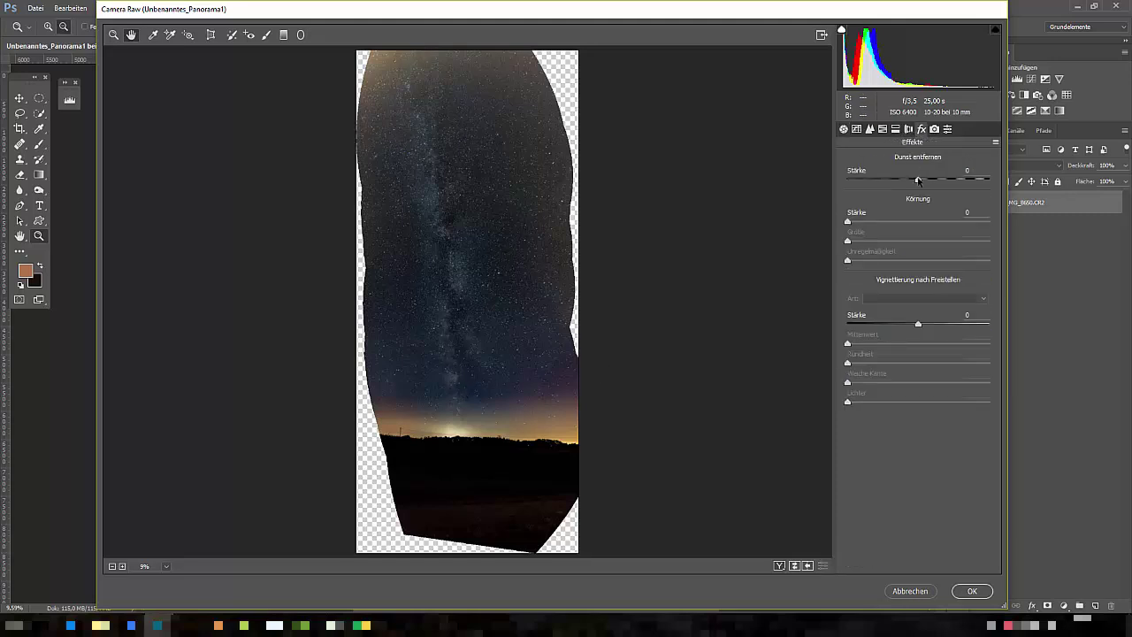
{"action": "left_click_drag", "start_coordinate": [919, 179], "coordinate": [940, 183]}
{"action": "mouse_move", "coordinate": [931, 184]}
{"action": "left_mouse_down"}
{"action": "mouse_move", "coordinate": [947, 188]}
{"action": "mouse_move", "coordinate": [902, 183]}
{"action": "mouse_move", "coordinate": [1005, 187]}
{"action": "left_mouse_up"}
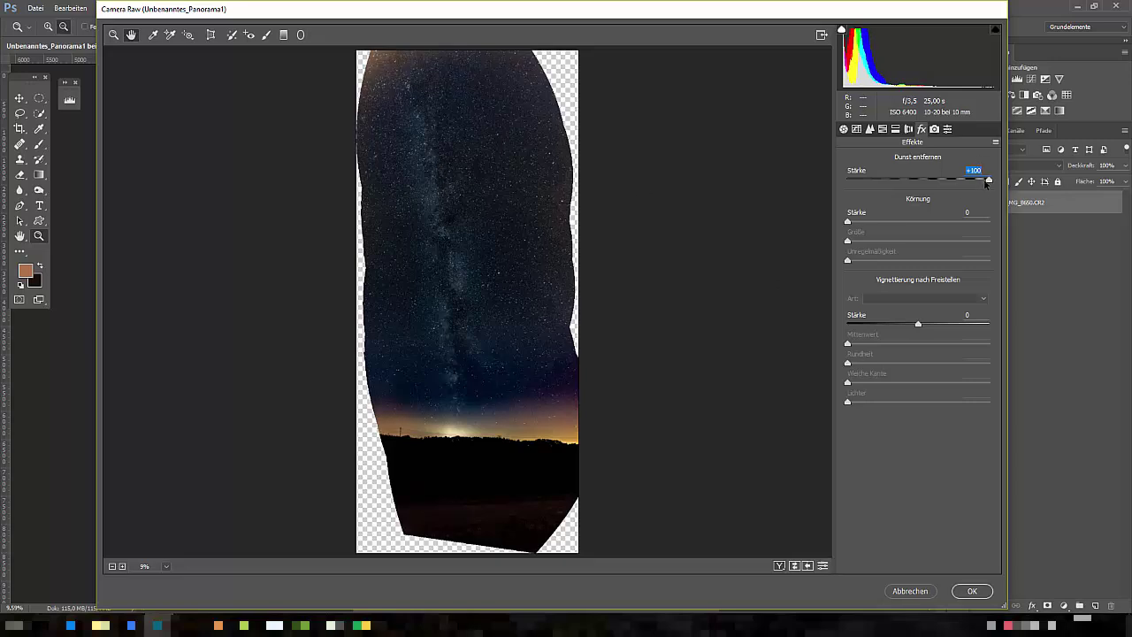
{"action": "left_click_drag", "start_coordinate": [969, 183], "coordinate": [926, 187]}
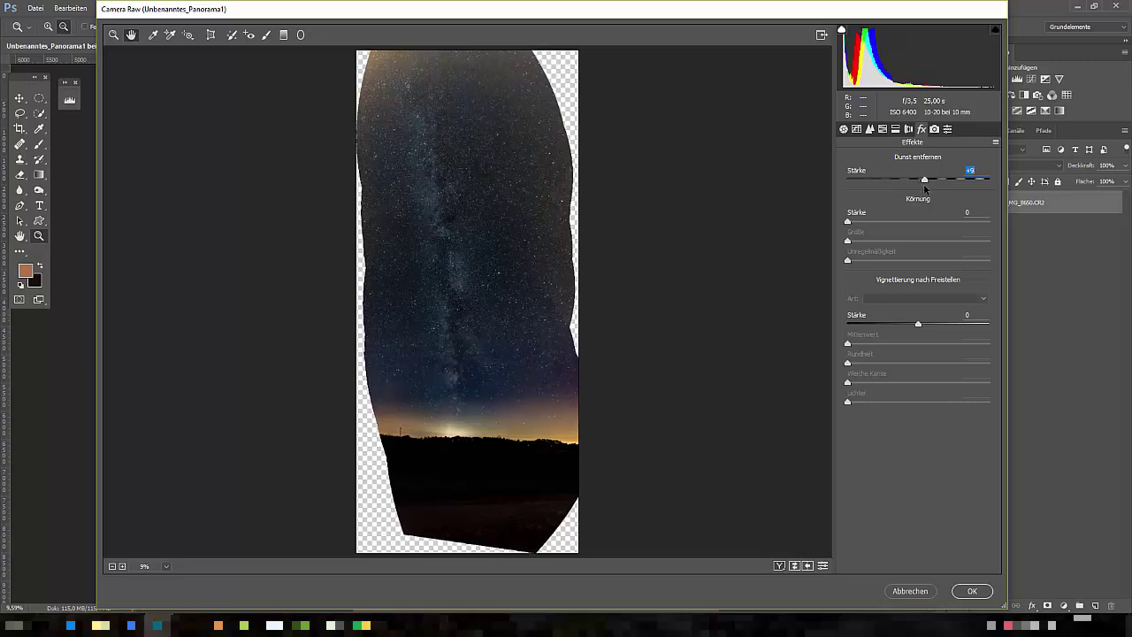
- Boost vibrance to +5 and apply the Camera Raw filter
{"action": "left_click", "coordinate": [908, 129]}
{"action": "left_click", "coordinate": [869, 129]}
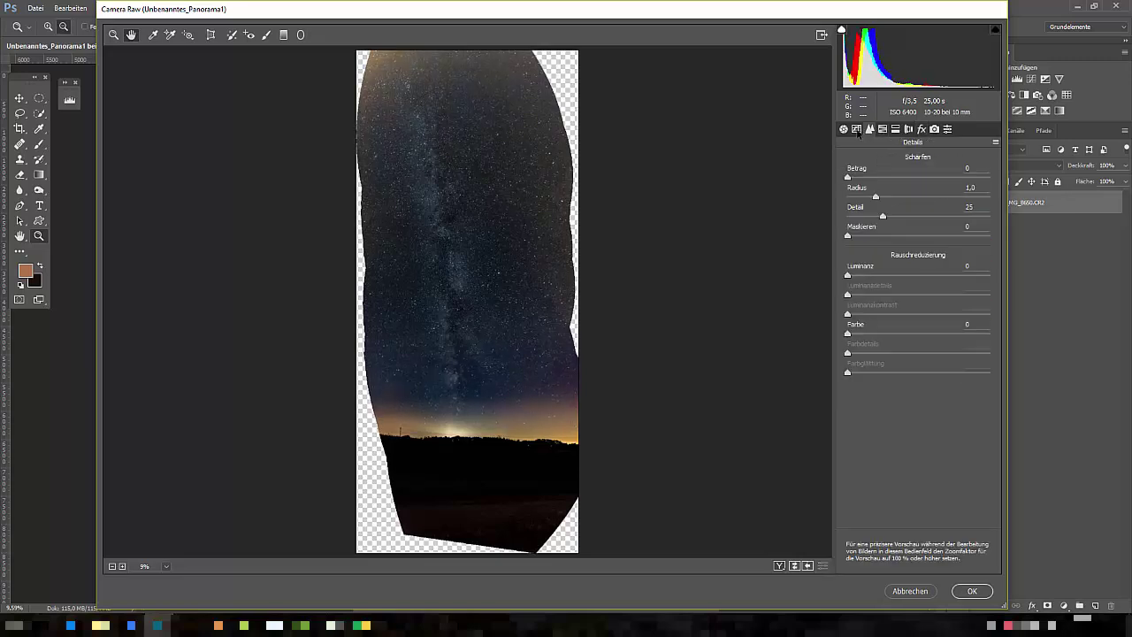
{"action": "left_click_drag", "start_coordinate": [919, 387], "coordinate": [923, 391]}
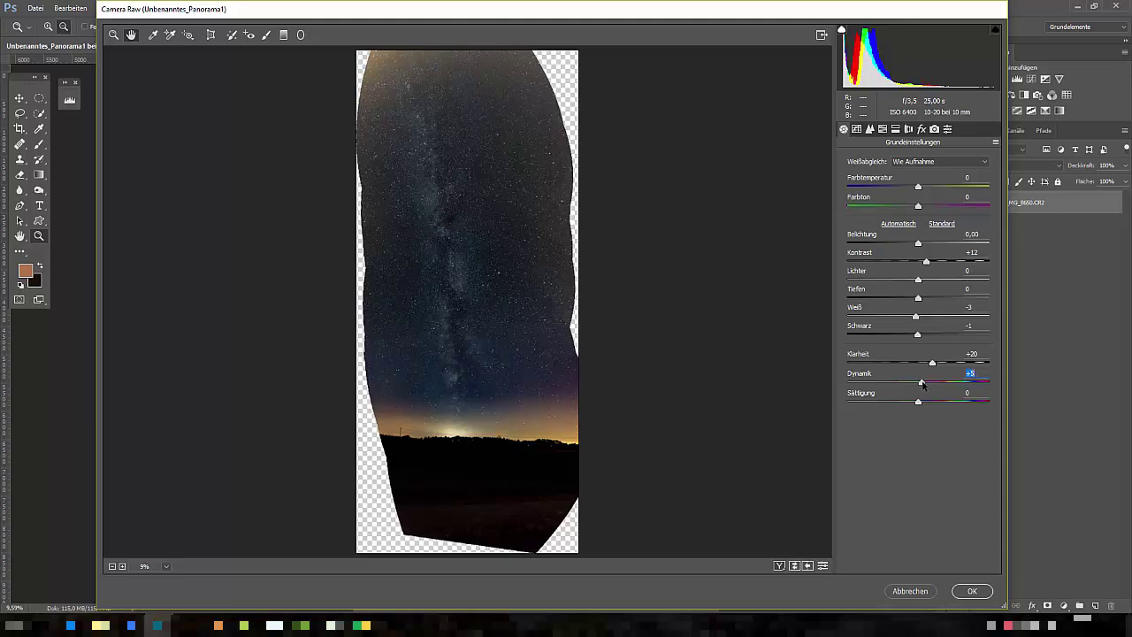
{"action": "left_click", "coordinate": [971, 591]}
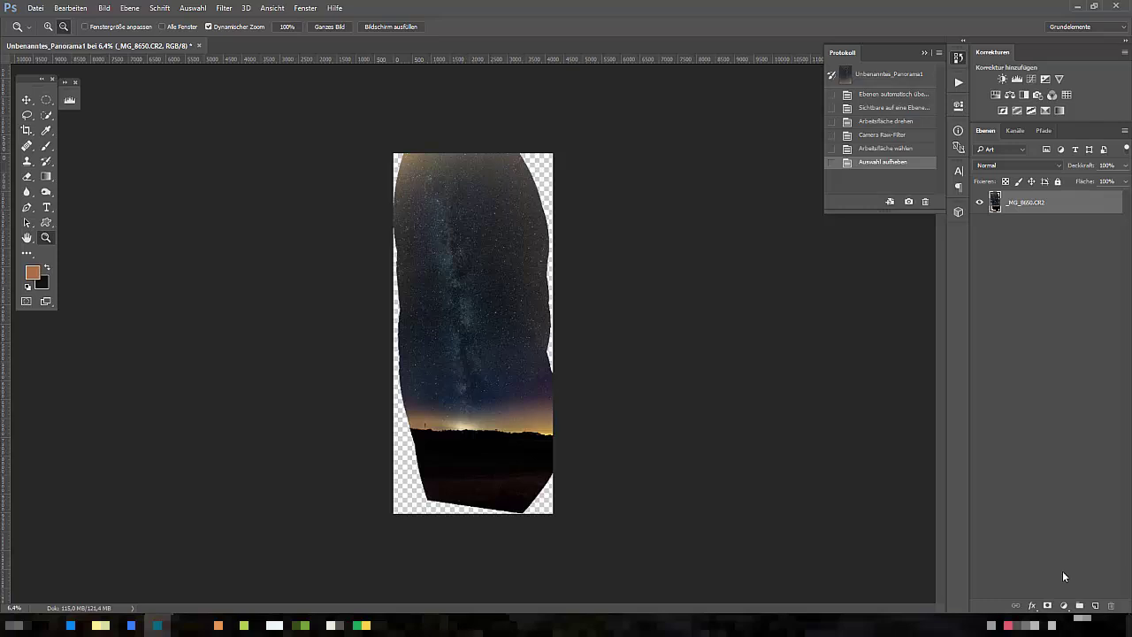
- Pull the crop's top, sides and bottom inward around the stitched image
{"action": "left_click", "coordinate": [23, 133]}
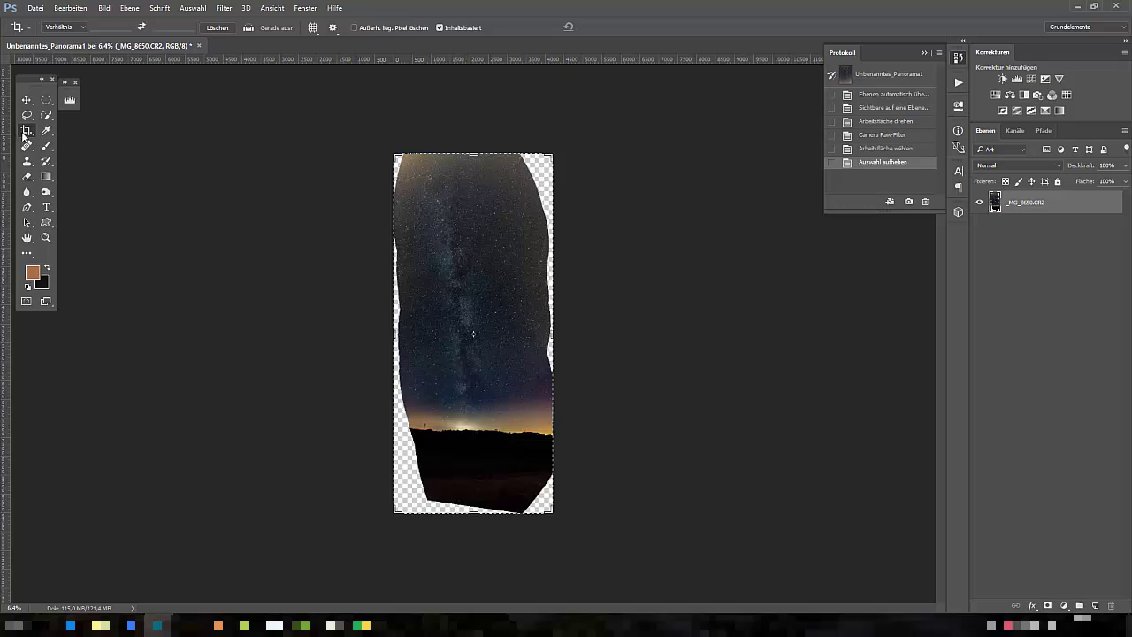
{"action": "left_click_drag", "start_coordinate": [478, 150], "coordinate": [477, 160]}
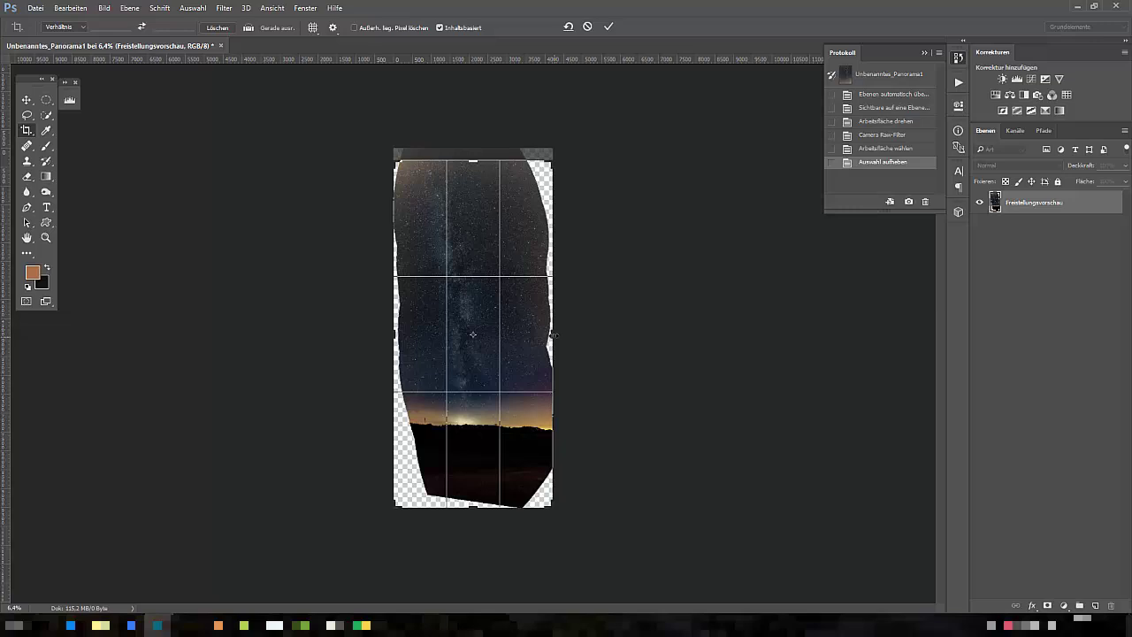
{"action": "left_click_drag", "start_coordinate": [556, 332], "coordinate": [544, 333]}
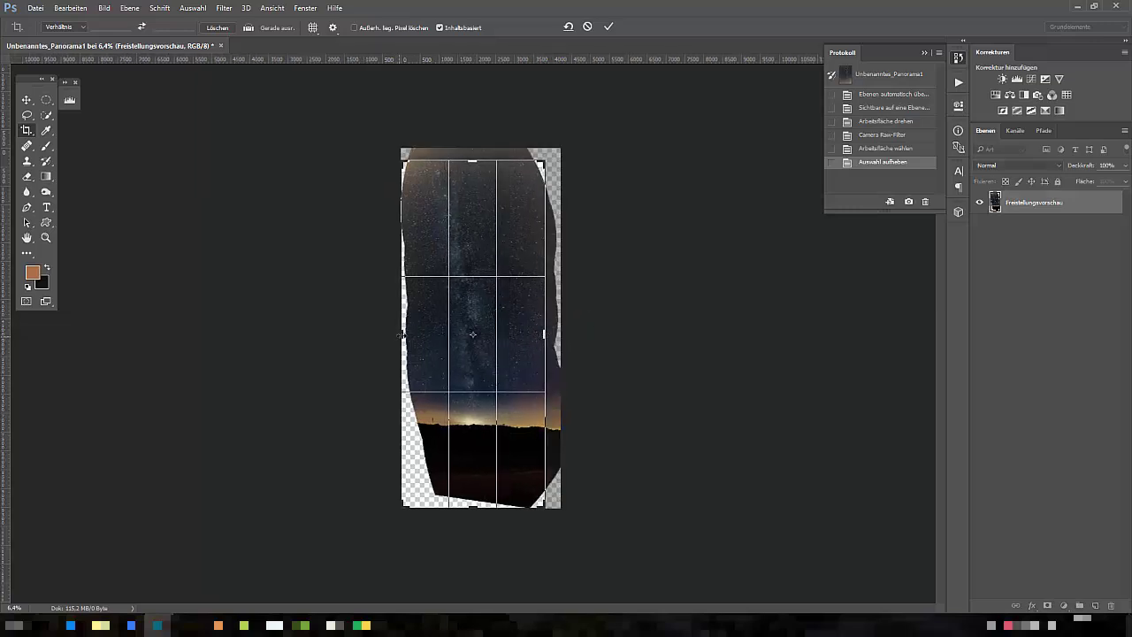
{"action": "left_click_drag", "start_coordinate": [402, 334], "coordinate": [424, 333]}
{"action": "left_click_drag", "start_coordinate": [472, 506], "coordinate": [472, 477]}
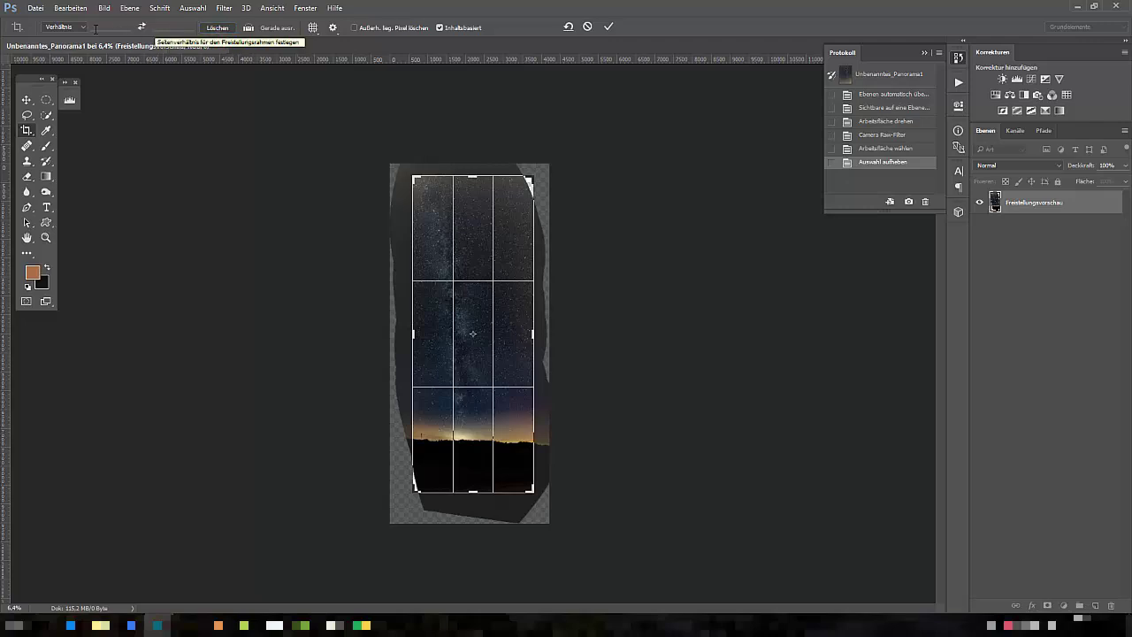
- Fine-tune the crop's width and height to a tall rectangle and commit it
{"action": "left_click_drag", "start_coordinate": [532, 335], "coordinate": [529, 334]}
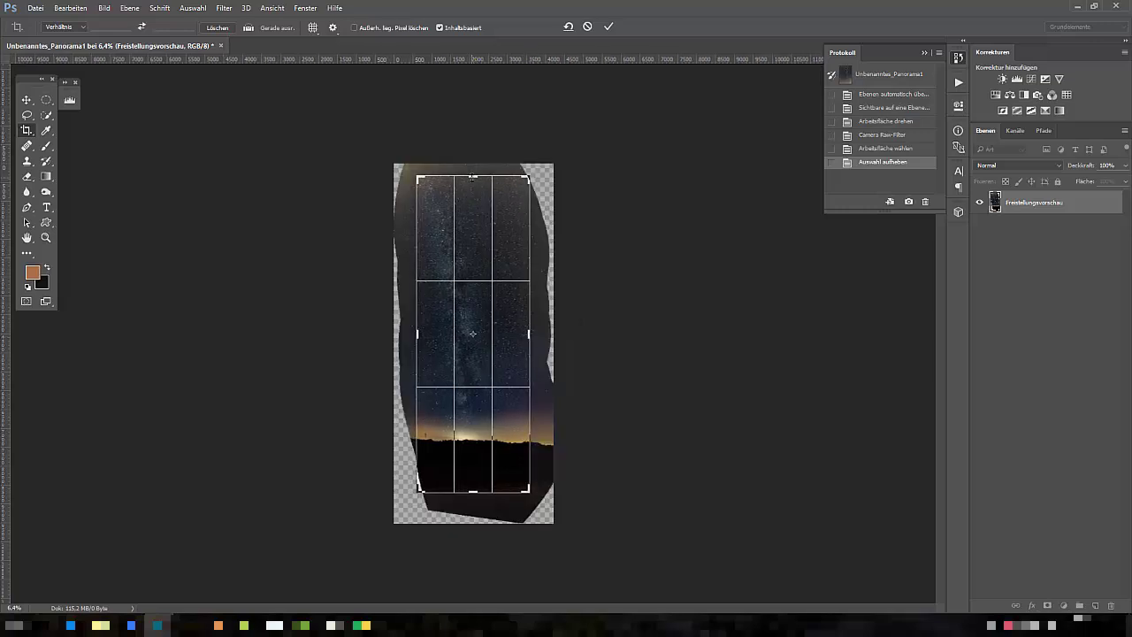
{"action": "left_click_drag", "start_coordinate": [470, 186], "coordinate": [467, 185]}
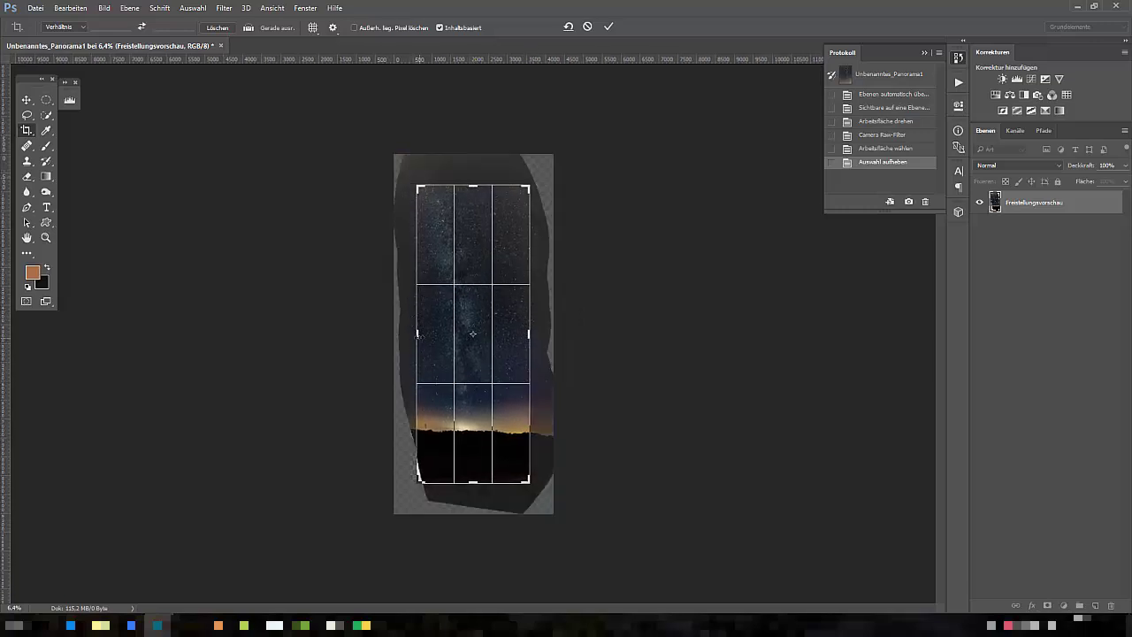
{"action": "left_click_drag", "start_coordinate": [418, 344], "coordinate": [428, 375]}
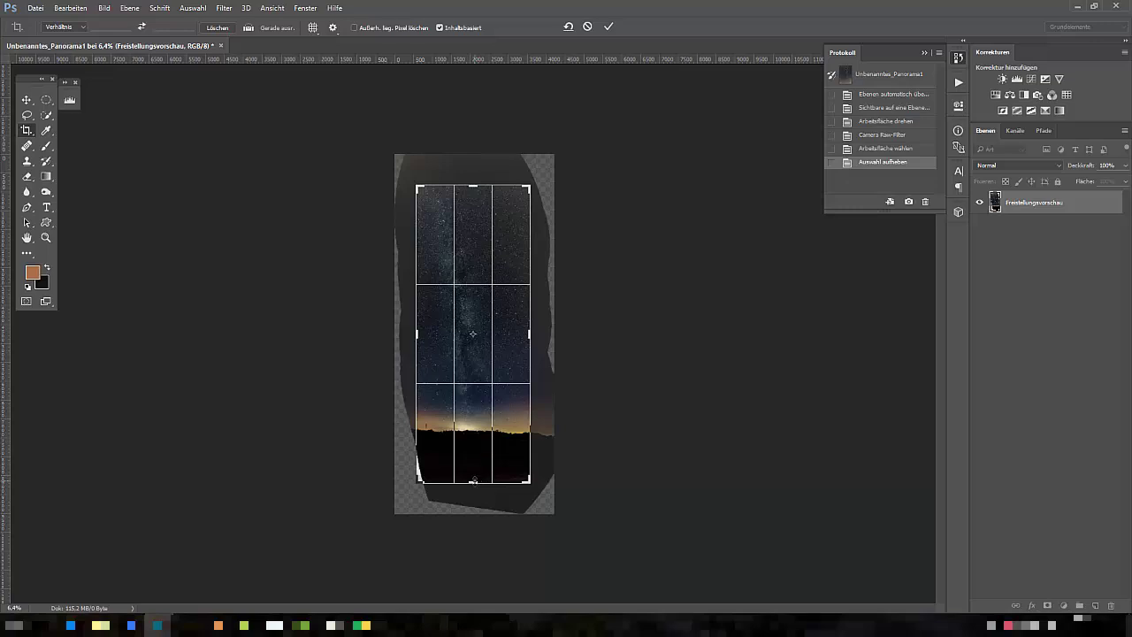
{"action": "left_click_drag", "start_coordinate": [473, 483], "coordinate": [474, 478]}
{"action": "left_click_drag", "start_coordinate": [529, 335], "coordinate": [531, 335]}
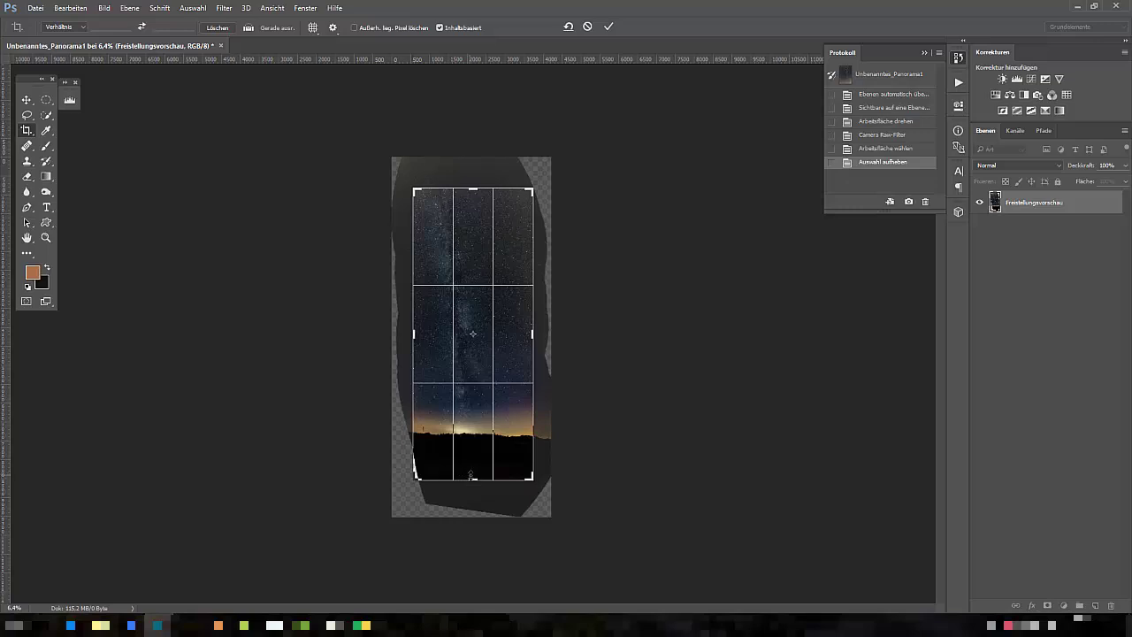
{"action": "left_click_drag", "start_coordinate": [475, 477], "coordinate": [475, 478]}
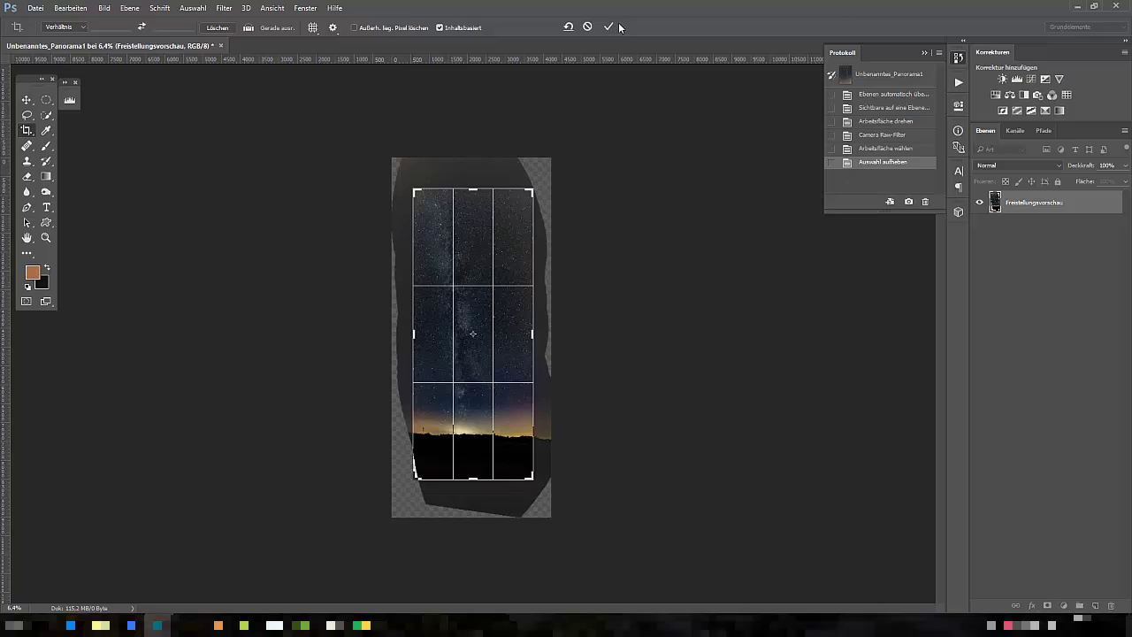
{"action": "left_click", "coordinate": [608, 27]}
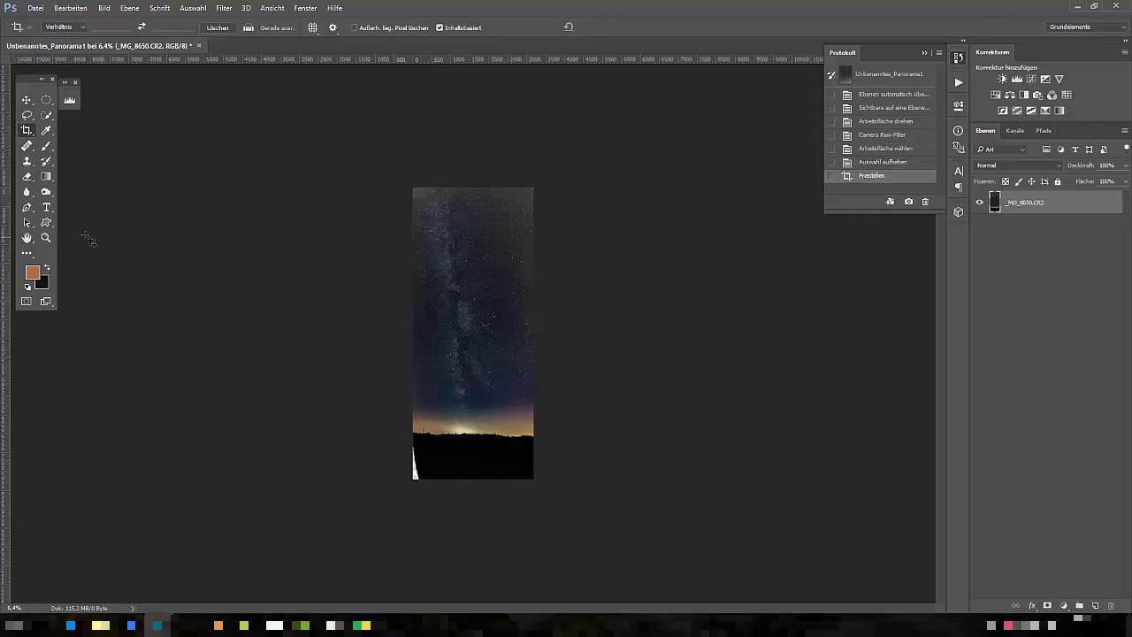
- Zoom in and out on the cropped panorama to inspect the horizon, then restart cropping
{"action": "left_click", "coordinate": [47, 237]}
{"action": "mouse_move", "coordinate": [434, 467]}
{"action": "left_mouse_down"}
{"action": "mouse_move", "coordinate": [434, 372]}
{"action": "mouse_move", "coordinate": [472, 324]}
{"action": "mouse_move", "coordinate": [368, 521]}
{"action": "mouse_move", "coordinate": [412, 470]}
{"action": "mouse_move", "coordinate": [472, 443]}
{"action": "mouse_move", "coordinate": [456, 471]}
{"action": "mouse_move", "coordinate": [442, 487]}
{"action": "mouse_move", "coordinate": [491, 362]}
{"action": "left_mouse_up"}
{"action": "scroll", "coordinate": [480, 383], "scroll_direction": "down", "scroll_amount": 1}
{"action": "scroll", "coordinate": [400, 452], "scroll_direction": "down", "scroll_amount": 1}
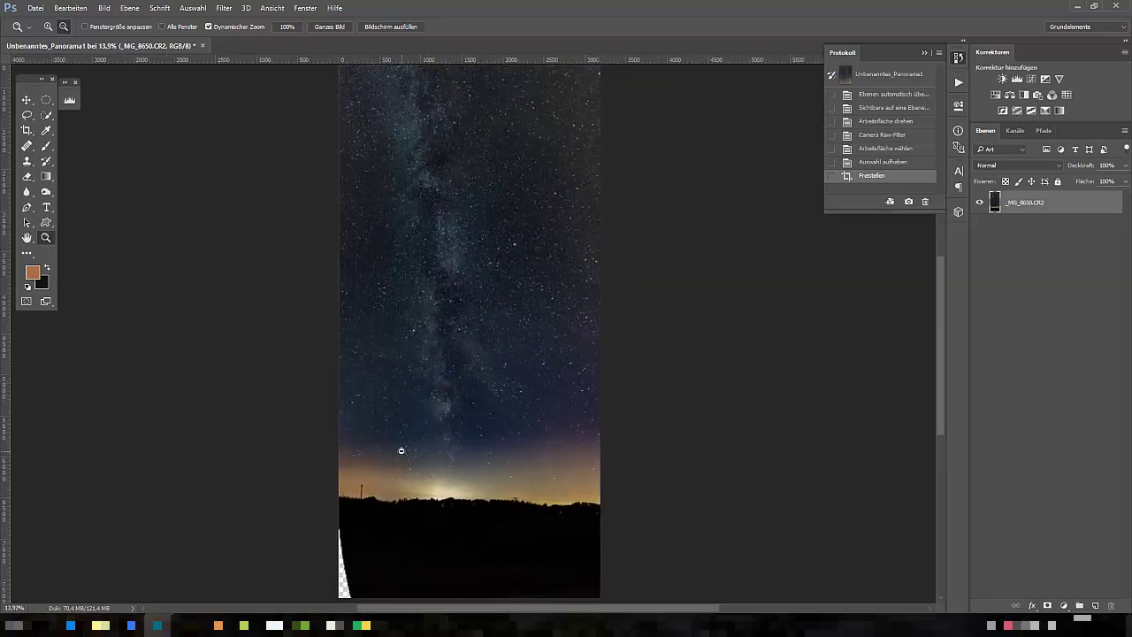
{"action": "left_click", "coordinate": [416, 416], "text": "alt"}
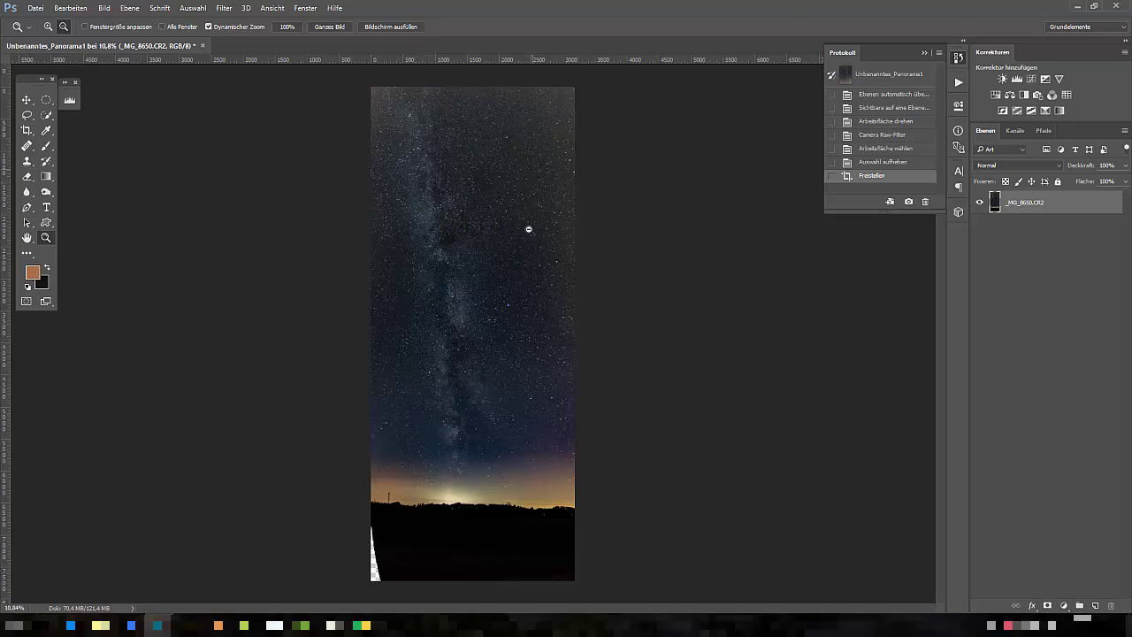
{"action": "mouse_move", "coordinate": [473, 517]}
{"action": "left_mouse_down"}
{"action": "mouse_move", "coordinate": [487, 500]}
{"action": "mouse_move", "coordinate": [475, 516]}
{"action": "left_mouse_up"}
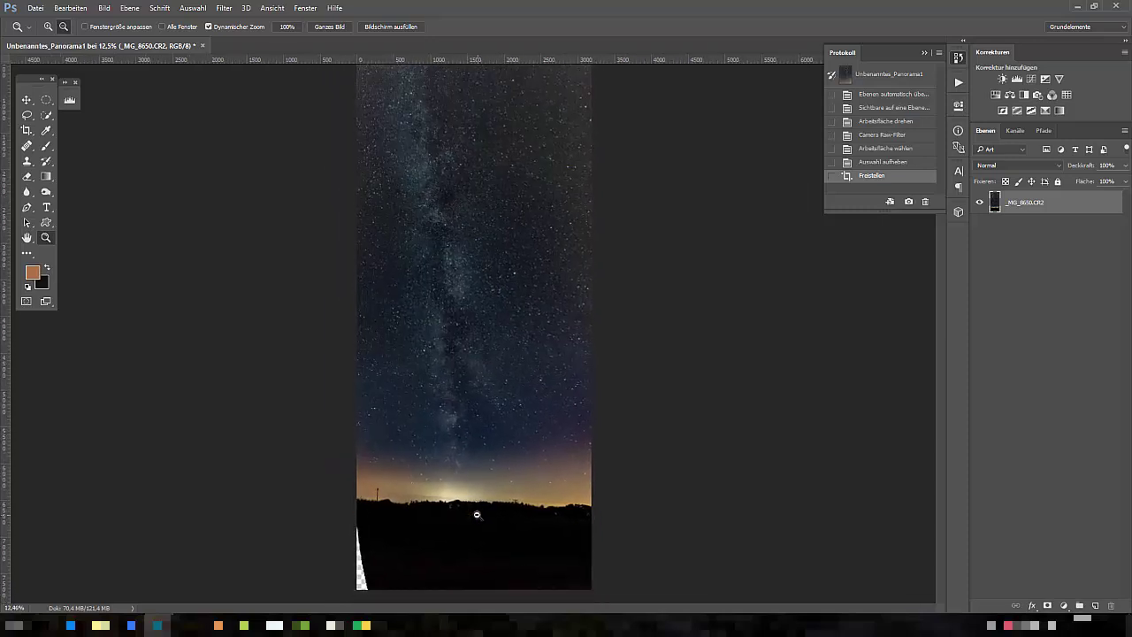
{"action": "left_click", "coordinate": [26, 130]}
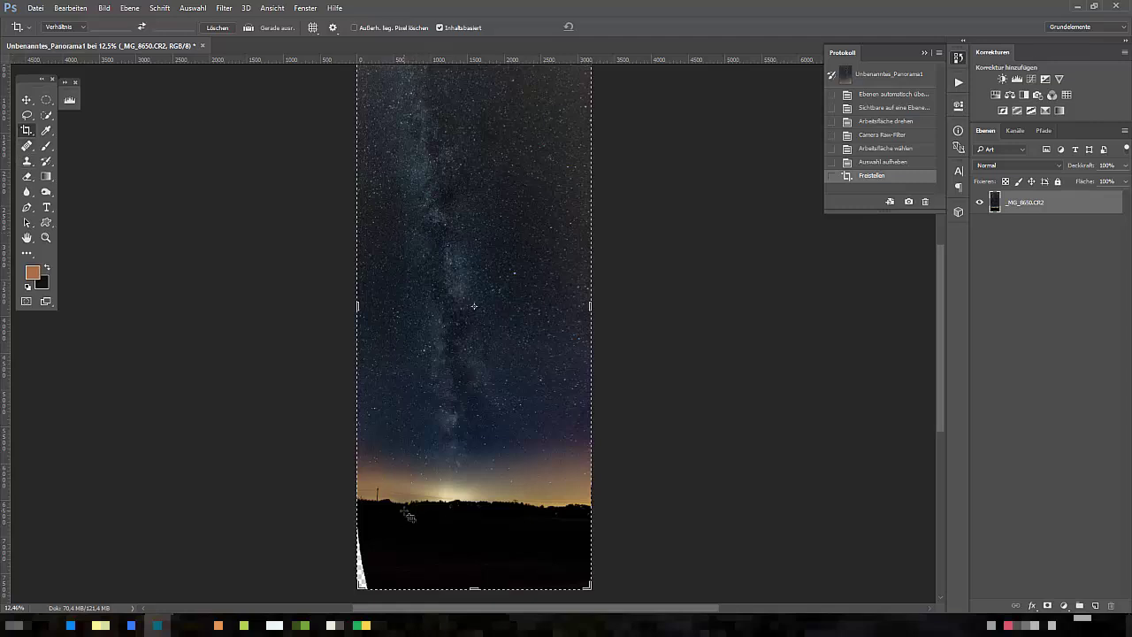
- Level the horizon about one degree and commit a content-aware crop with adjusted bottom corners
{"action": "left_click_drag", "start_coordinate": [405, 511], "coordinate": [542, 511]}
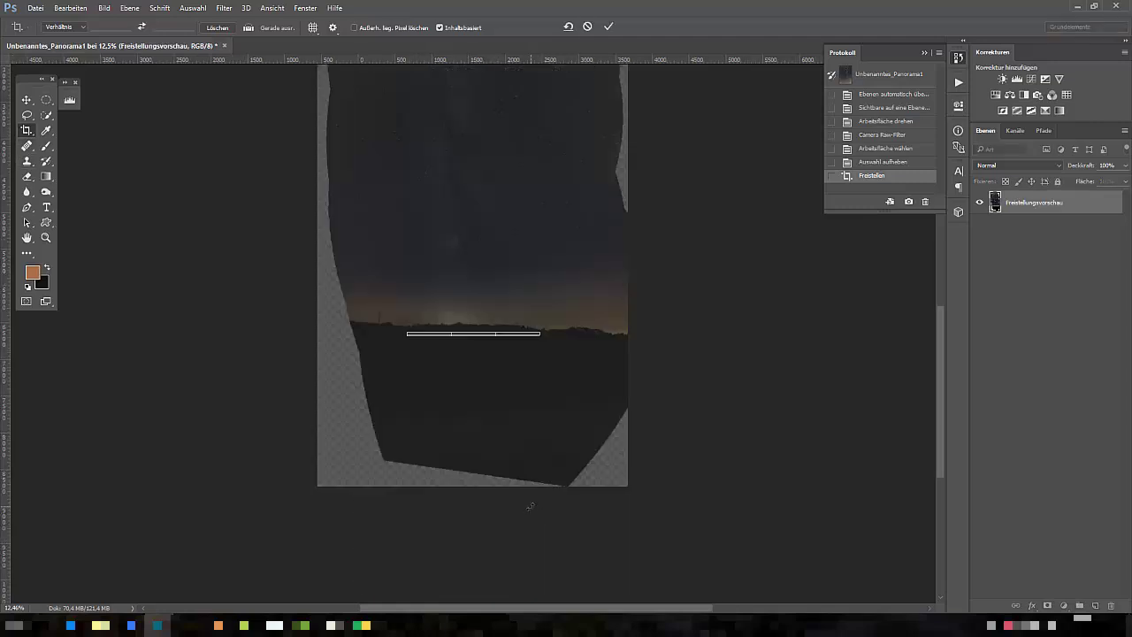
{"action": "left_click", "coordinate": [587, 27]}
{"action": "left_click", "coordinate": [248, 27]}
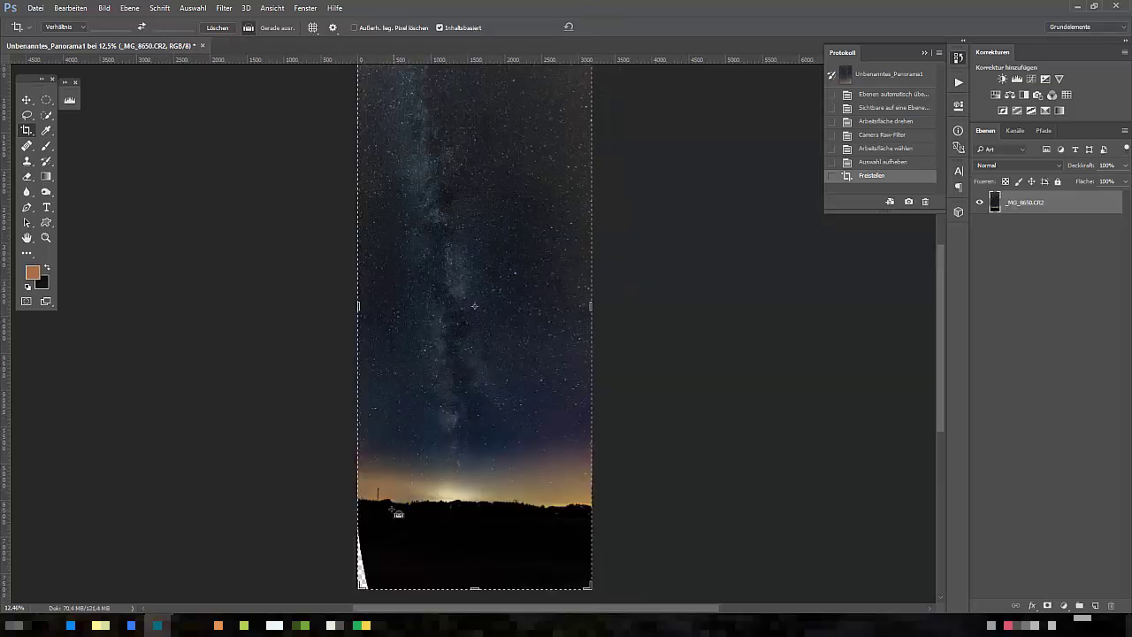
{"action": "left_click_drag", "start_coordinate": [390, 508], "coordinate": [559, 519]}
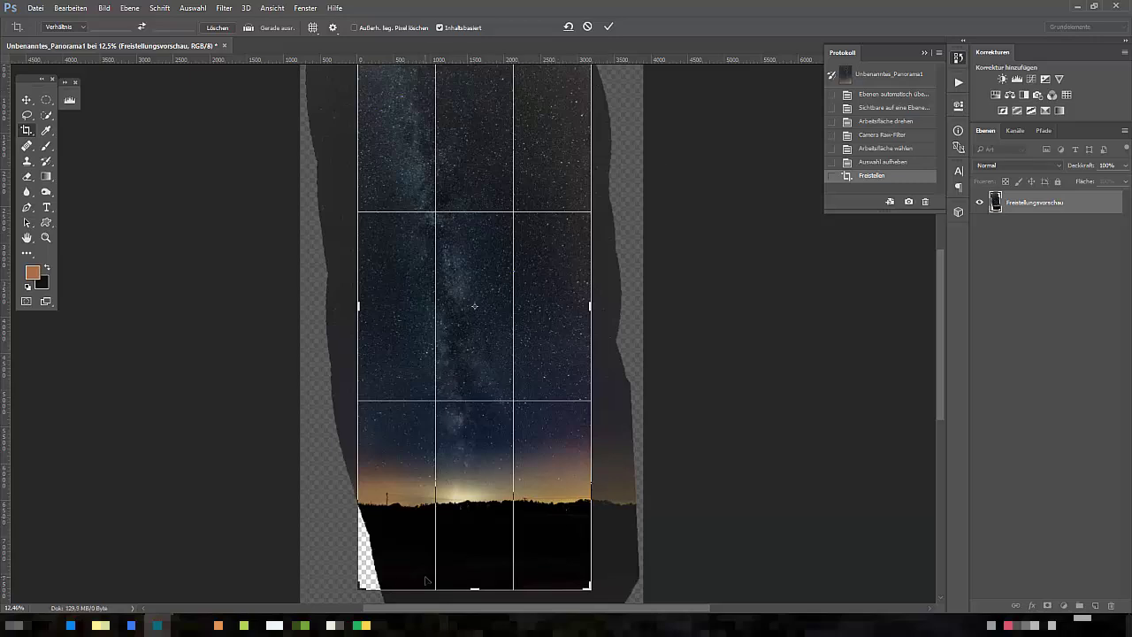
{"action": "left_click_drag", "start_coordinate": [360, 586], "coordinate": [360, 584]}
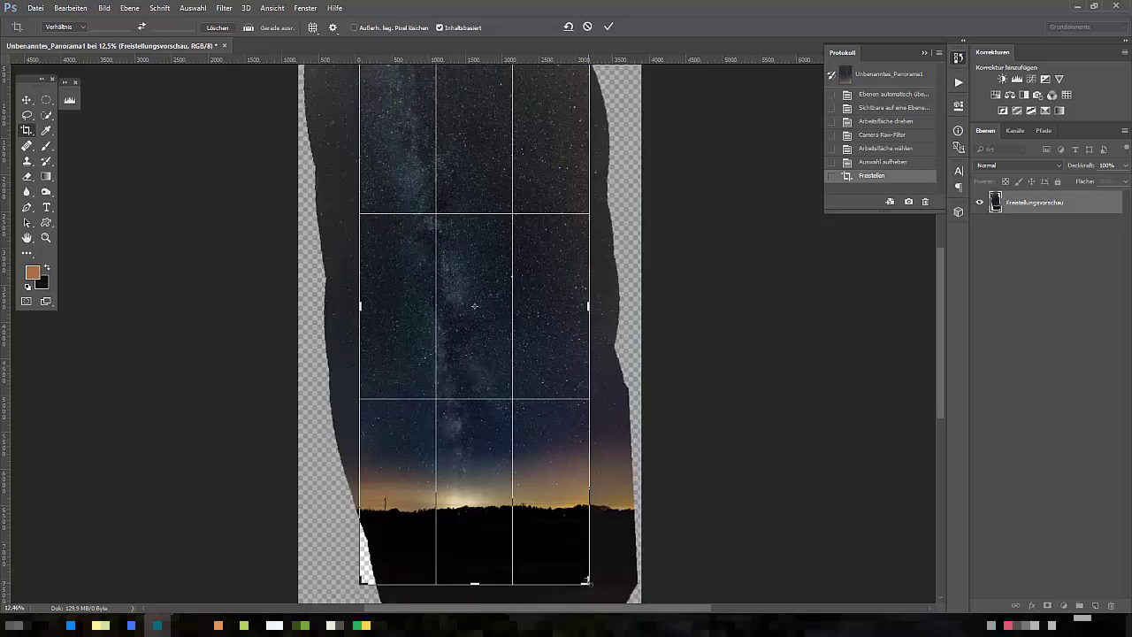
{"action": "left_click_drag", "start_coordinate": [587, 581], "coordinate": [590, 599]}
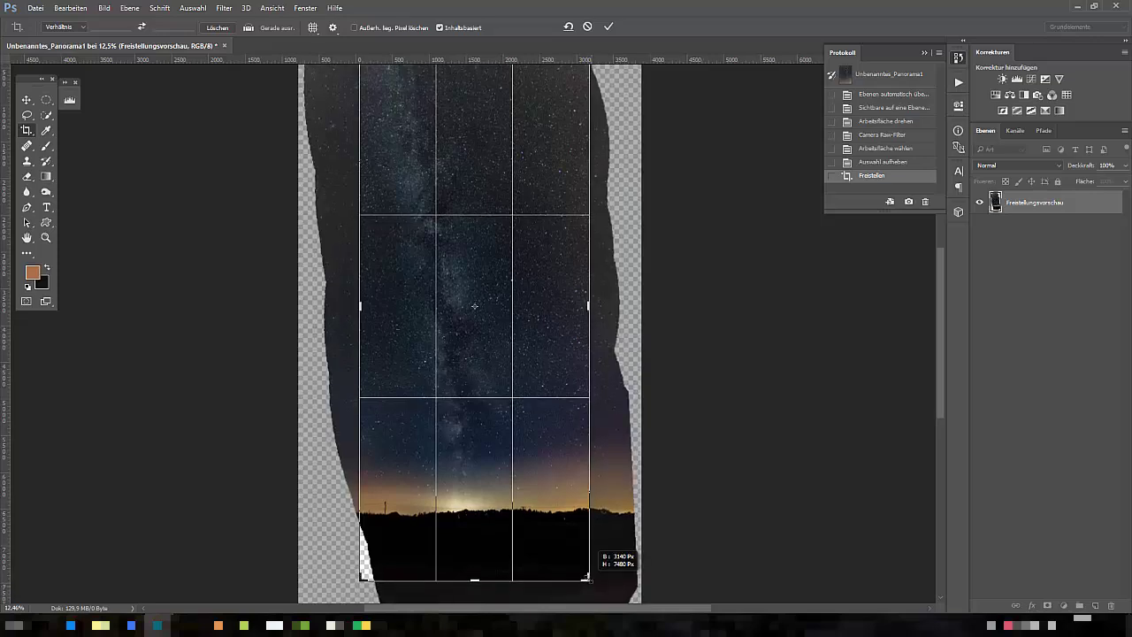
{"action": "left_click", "coordinate": [609, 27]}
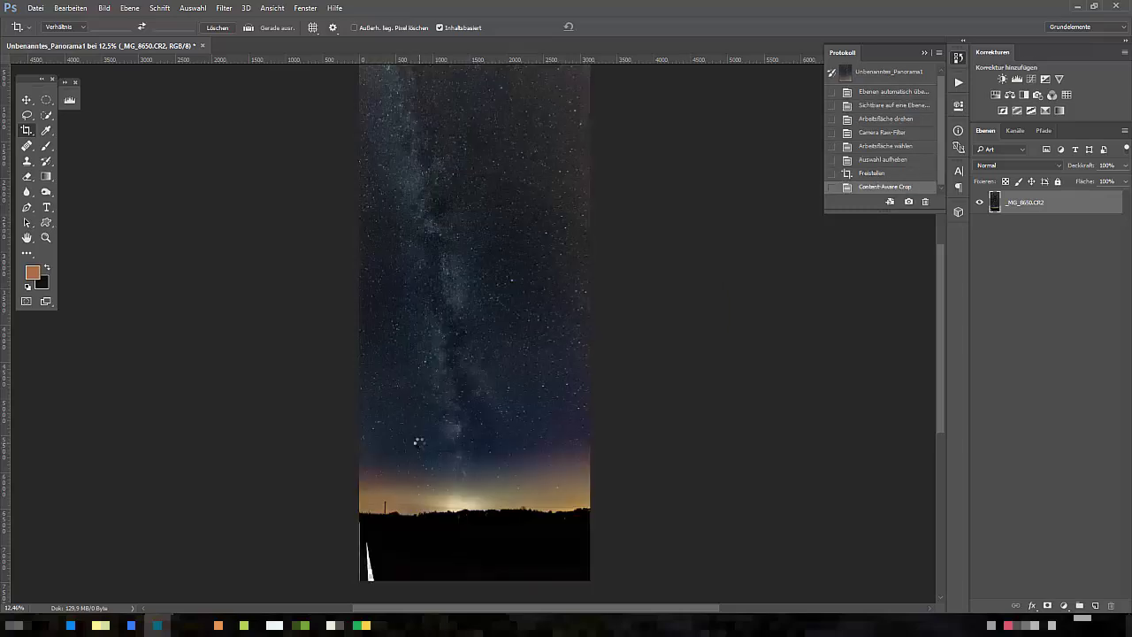
- Zoom into the lower-left ground and add a new empty layer, Ebene 1
{"action": "left_click", "coordinate": [46, 238]}
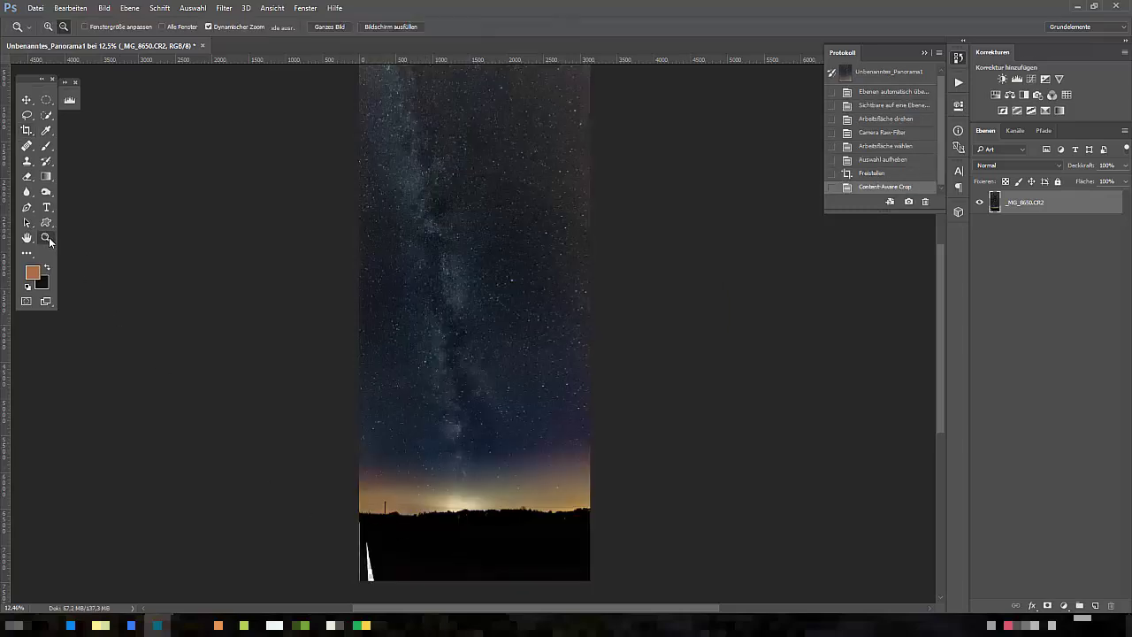
{"action": "mouse_move", "coordinate": [373, 563]}
{"action": "left_mouse_down"}
{"action": "mouse_move", "coordinate": [536, 406]}
{"action": "mouse_move", "coordinate": [466, 465]}
{"action": "left_mouse_up"}
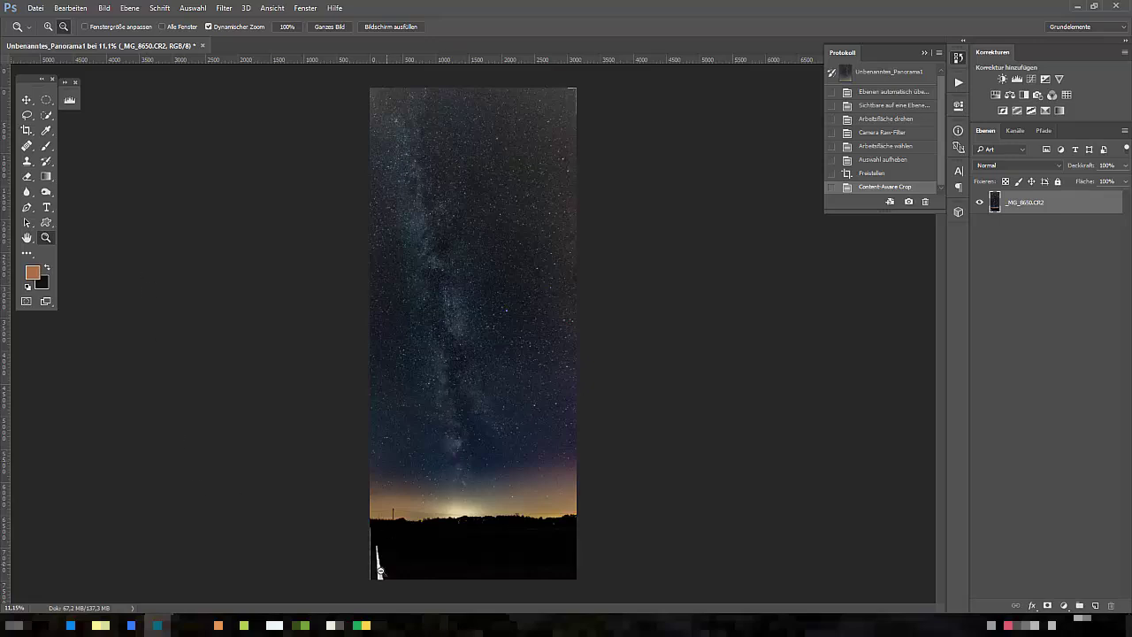
{"action": "scroll", "coordinate": [387, 518], "scroll_direction": "up", "scroll_amount": 5}
{"action": "scroll", "coordinate": [271, 492], "scroll_direction": "left", "scroll_amount": 3}
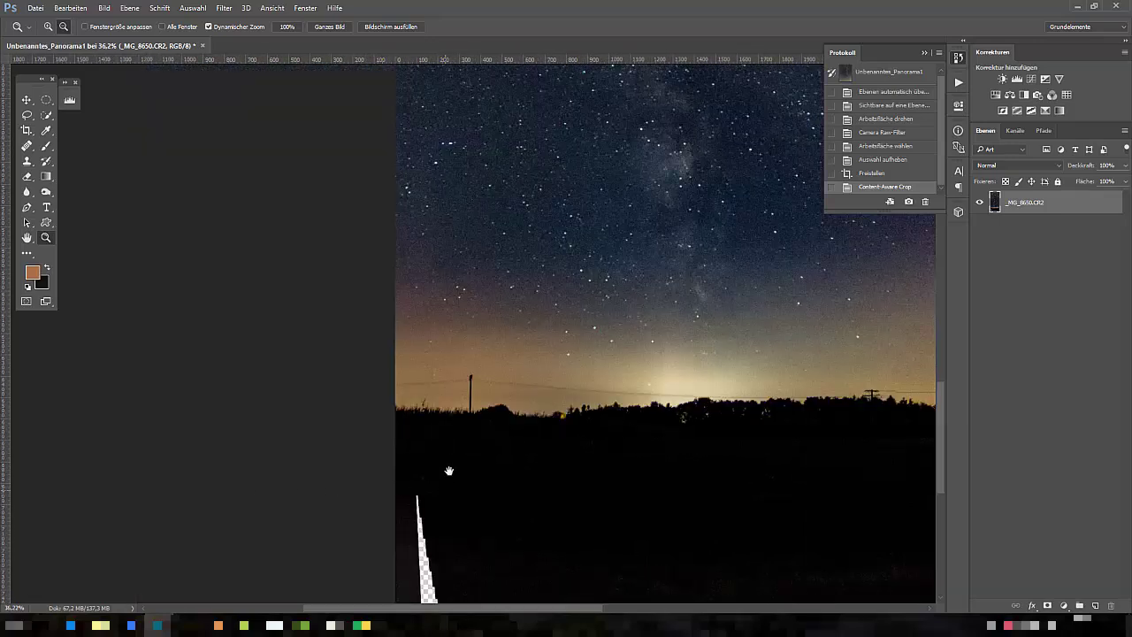
{"action": "left_click_drag", "start_coordinate": [455, 468], "coordinate": [455, 373]}
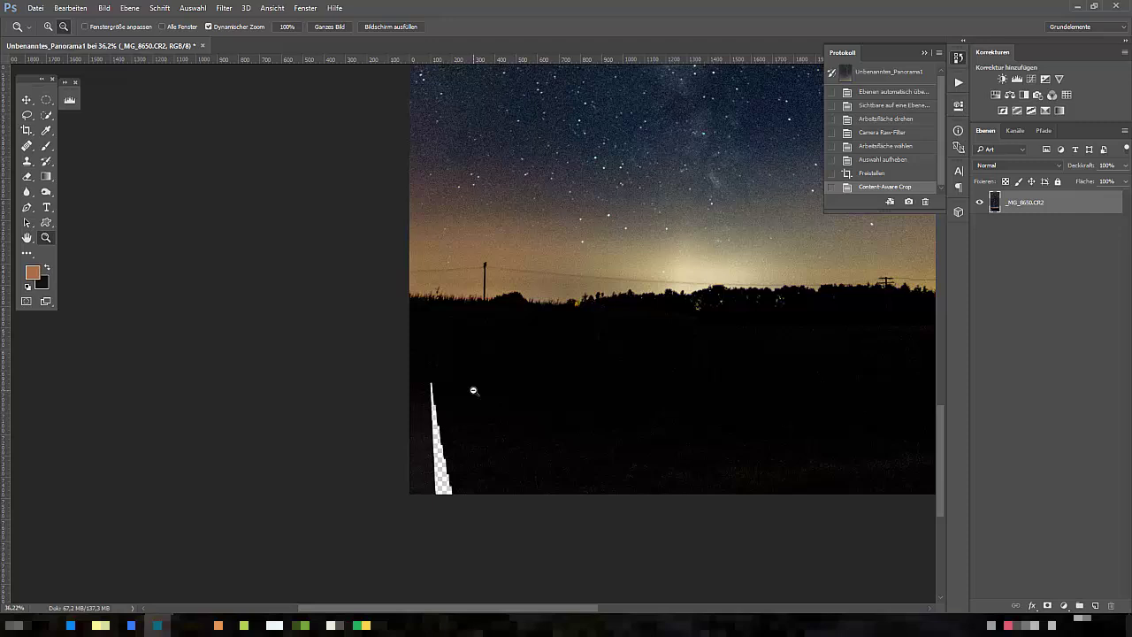
{"action": "left_click", "coordinate": [1095, 606]}
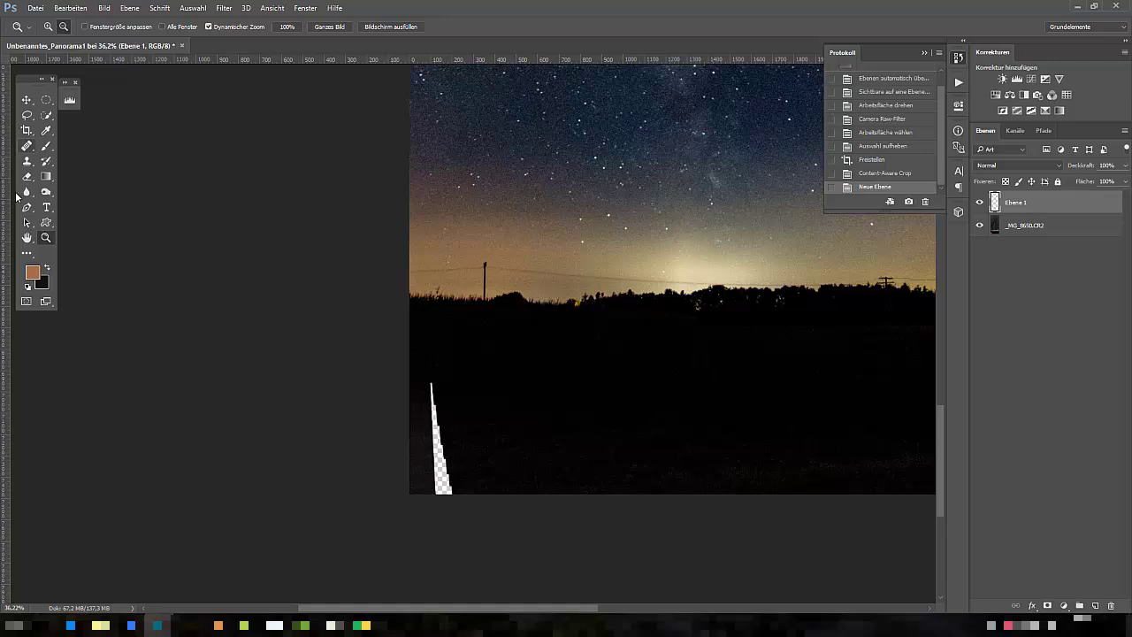
- Clone-stamp dark ground over the transparent lower-left strip, then toggle Ebene 1 to compare
{"action": "left_click", "coordinate": [26, 161]}
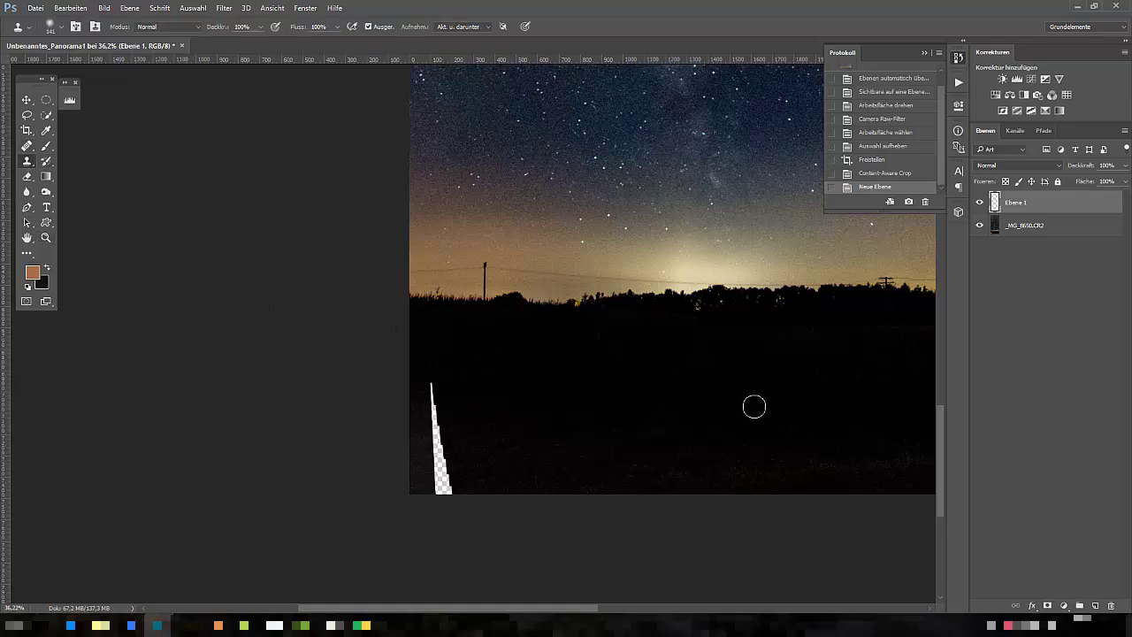
{"action": "key", "text": "alt"}
{"action": "left_click_drag", "start_coordinate": [432, 383], "coordinate": [433, 400]}
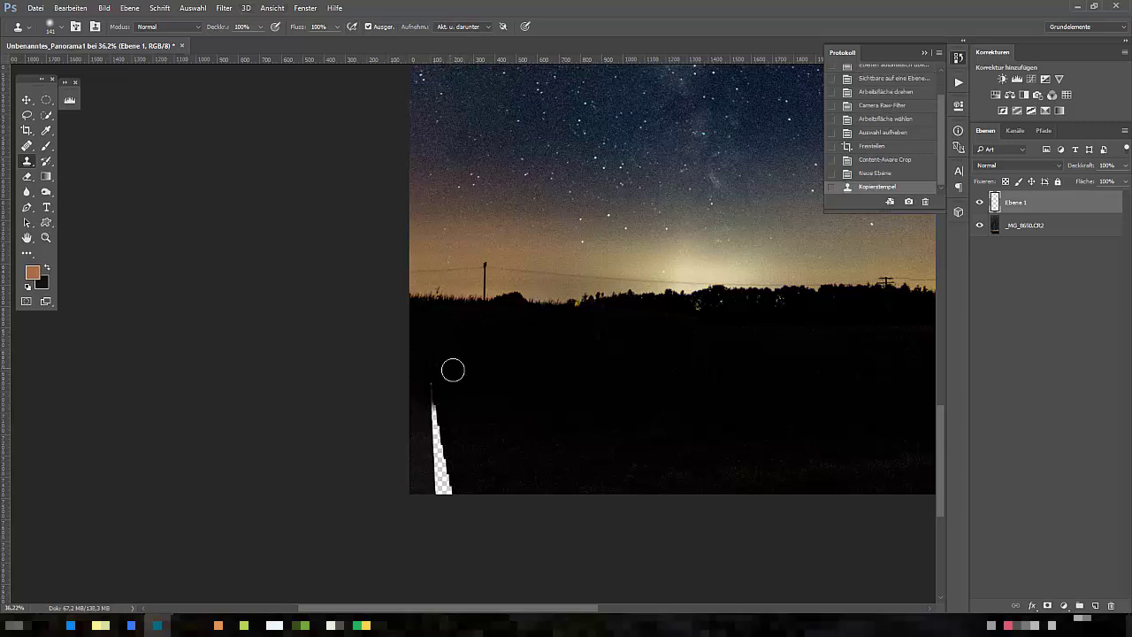
{"action": "left_click_drag", "start_coordinate": [430, 387], "coordinate": [447, 486]}
{"action": "key", "text": "alt"}
{"action": "left_click", "coordinate": [469, 395], "text": "alt"}
{"action": "left_click", "coordinate": [440, 458]}
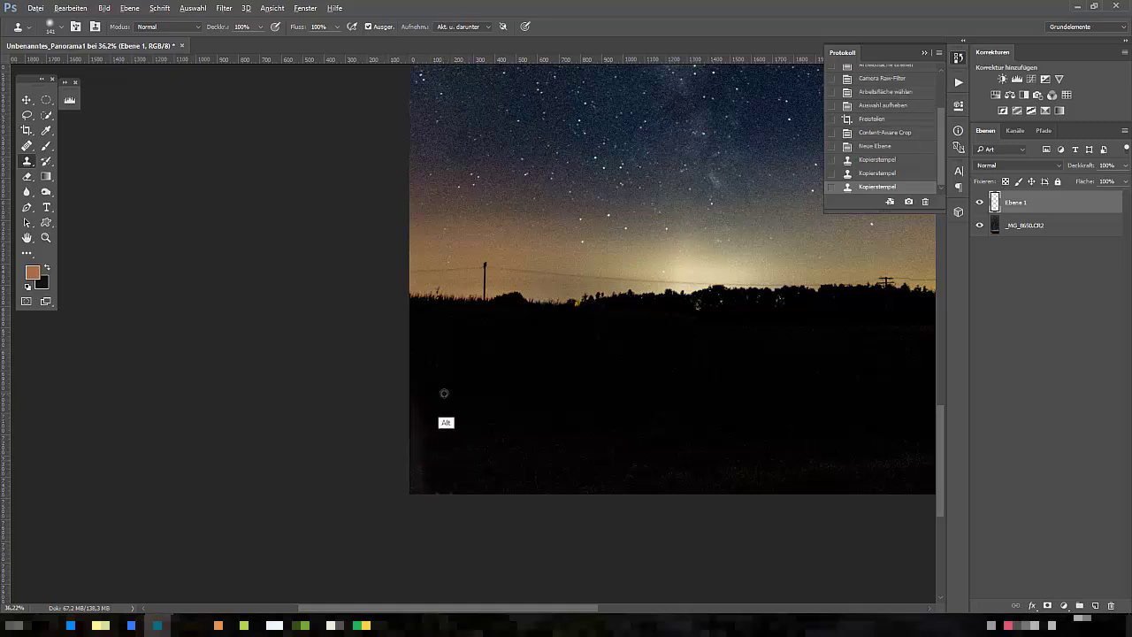
{"action": "left_click_drag", "start_coordinate": [442, 392], "coordinate": [416, 430]}
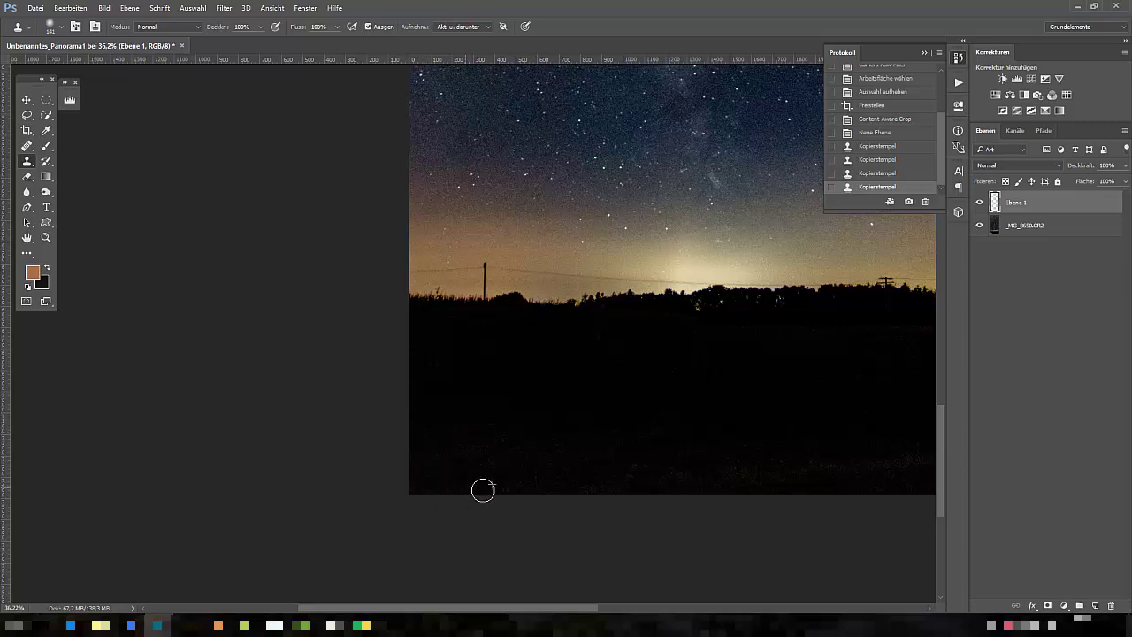
{"action": "left_click_drag", "start_coordinate": [483, 487], "coordinate": [452, 480]}
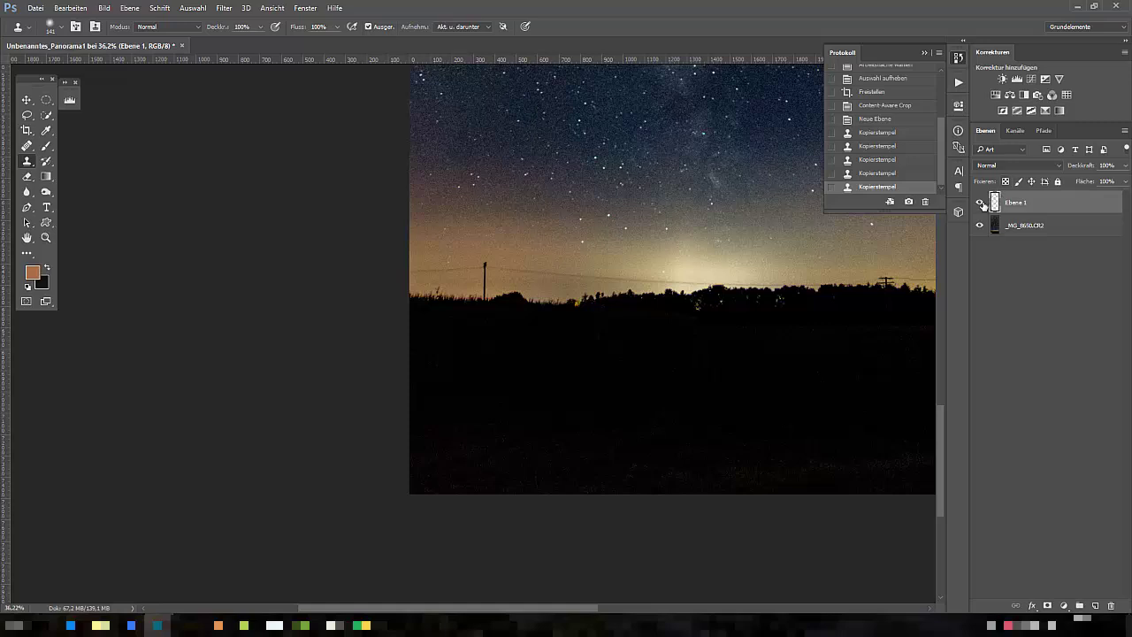
{"action": "left_click", "coordinate": [980, 204]}
- Zoom in near the horizon and clone-stamp one more spot of dark field
{"action": "key", "text": "z"}
{"action": "scroll", "coordinate": [410, 451], "scroll_direction": "down", "scroll_amount": 5}
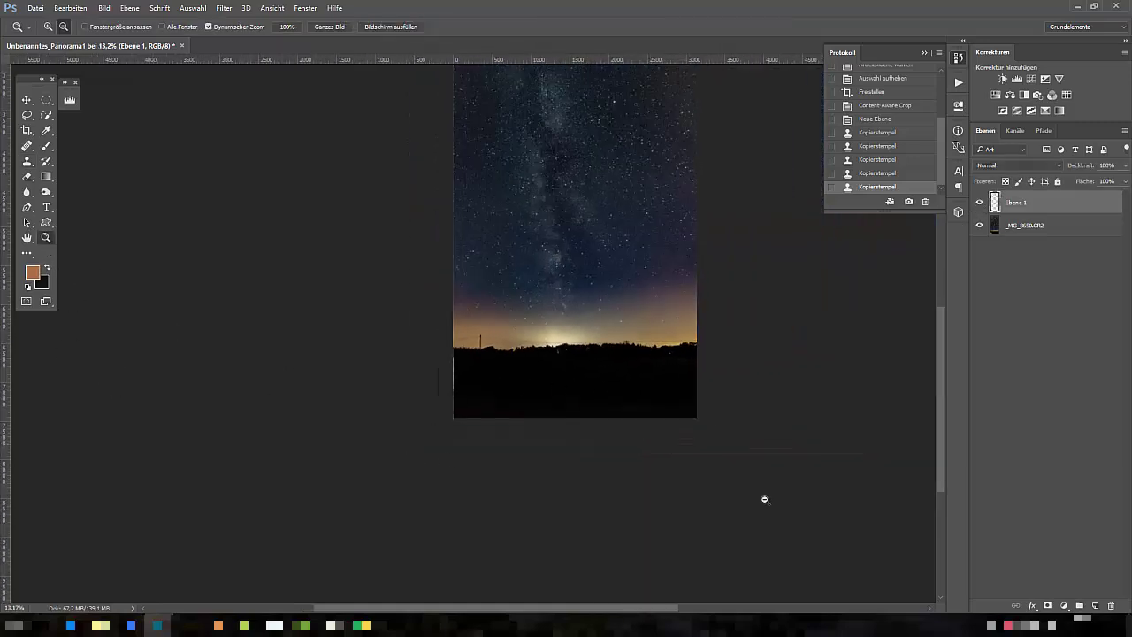
{"action": "scroll", "coordinate": [770, 496], "scroll_direction": "up", "scroll_amount": 2}
{"action": "scroll", "coordinate": [613, 505], "scroll_direction": "up", "scroll_amount": 3}
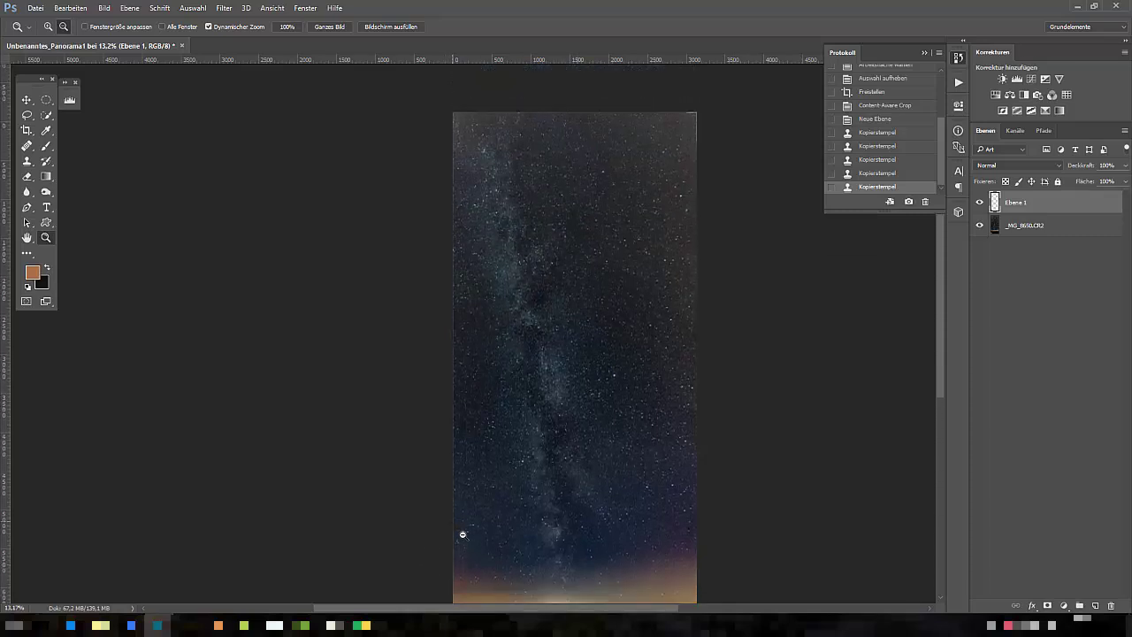
{"action": "scroll", "coordinate": [516, 440], "scroll_direction": "up", "scroll_amount": 5}
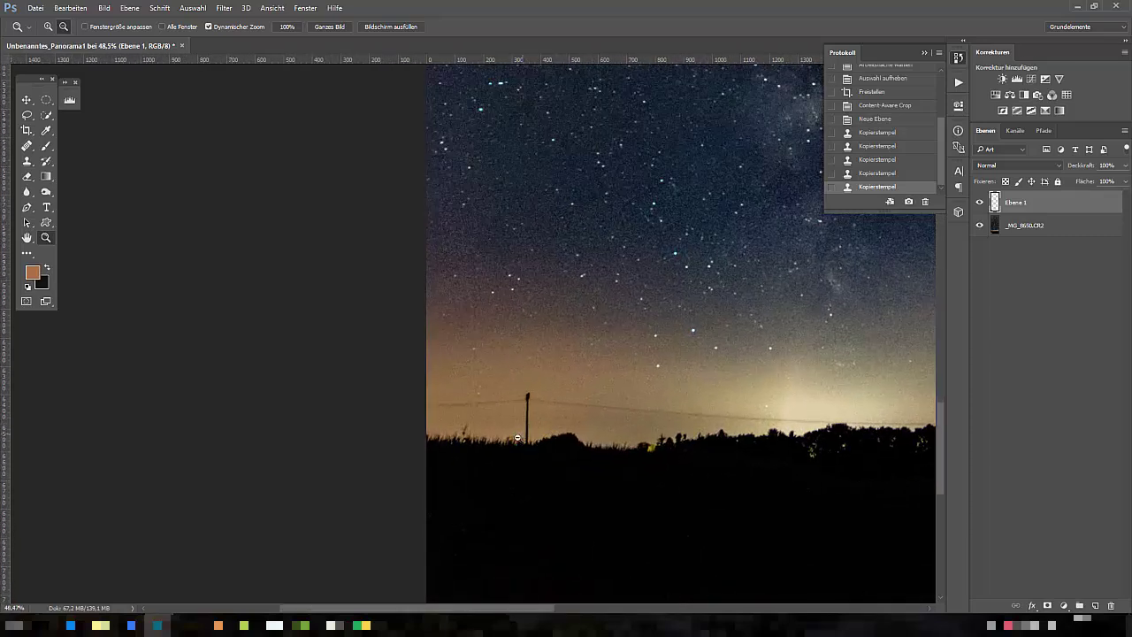
{"action": "scroll", "coordinate": [517, 439], "scroll_direction": "up", "scroll_amount": 2}
{"action": "scroll", "coordinate": [493, 437], "scroll_direction": "up", "scroll_amount": 2}
{"action": "scroll", "coordinate": [480, 460], "scroll_direction": "up", "scroll_amount": 1}
{"action": "scroll", "coordinate": [469, 473], "scroll_direction": "down", "scroll_amount": 1}
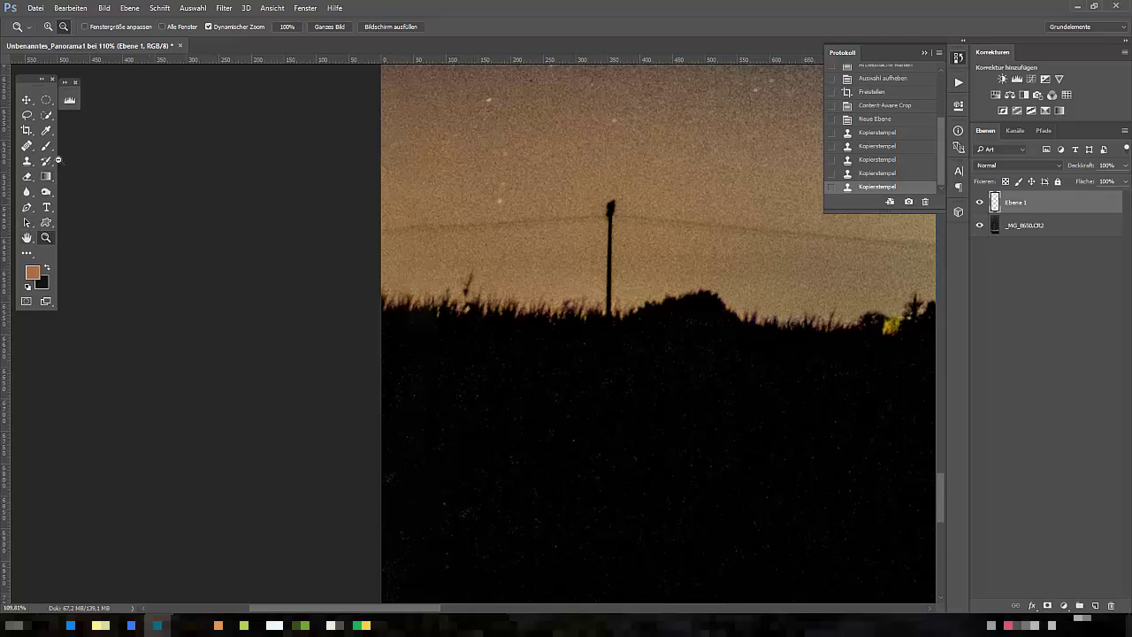
{"action": "key", "text": "s"}
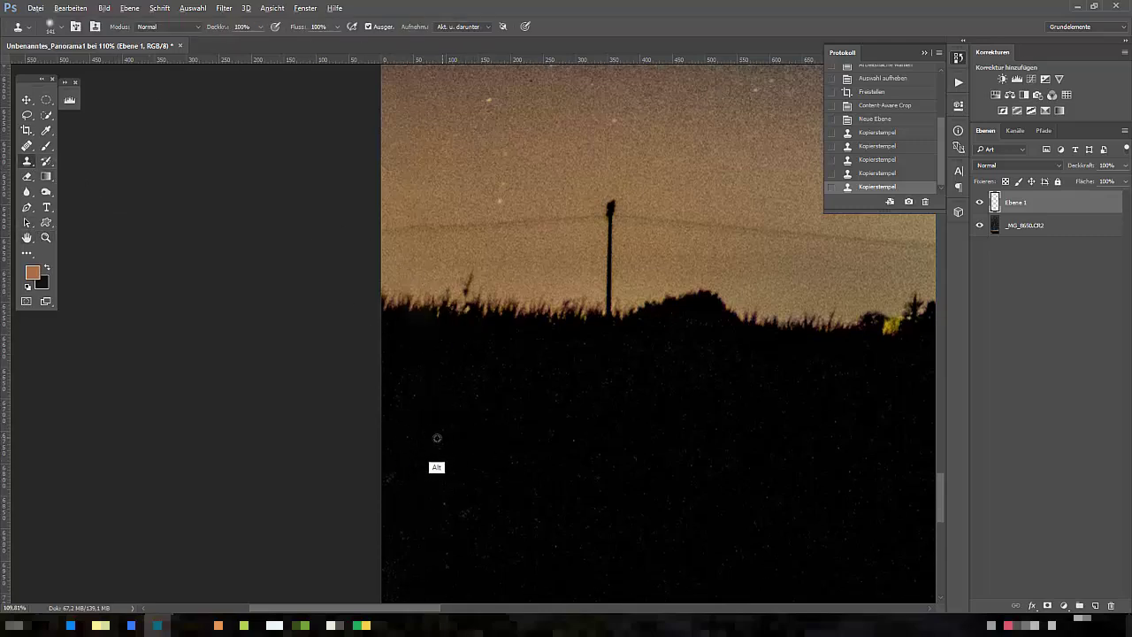
{"action": "left_click", "coordinate": [391, 407]}
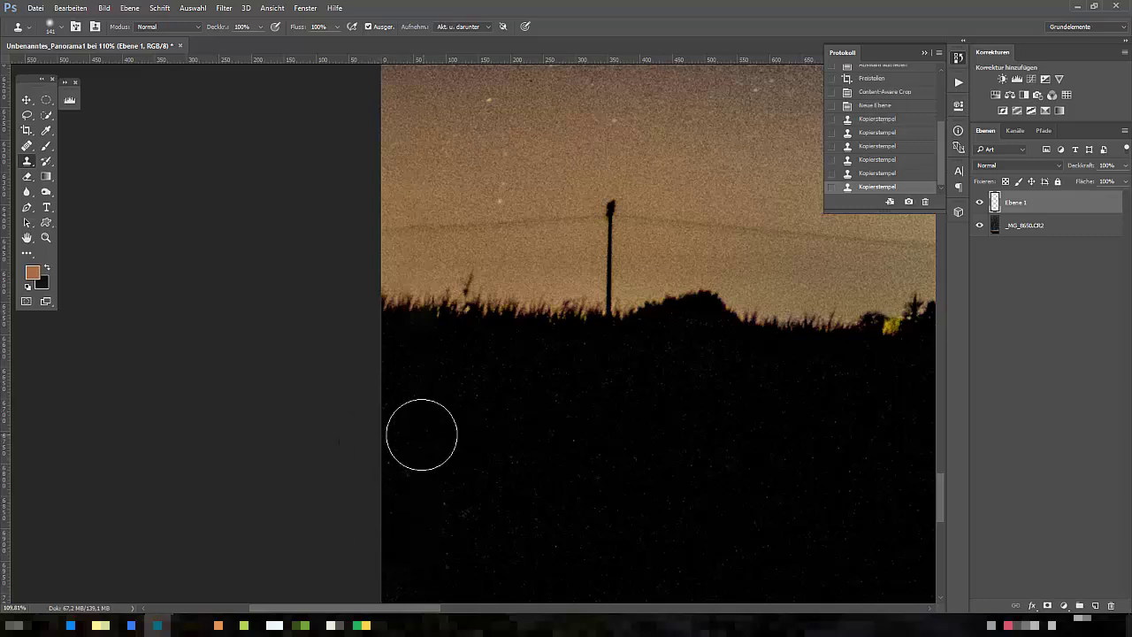
- Zoom out and fit the whole panorama in the window with Ganzes Bild
{"action": "left_click", "coordinate": [46, 237]}
{"action": "scroll", "coordinate": [637, 271], "scroll_direction": "down", "scroll_amount": 10}
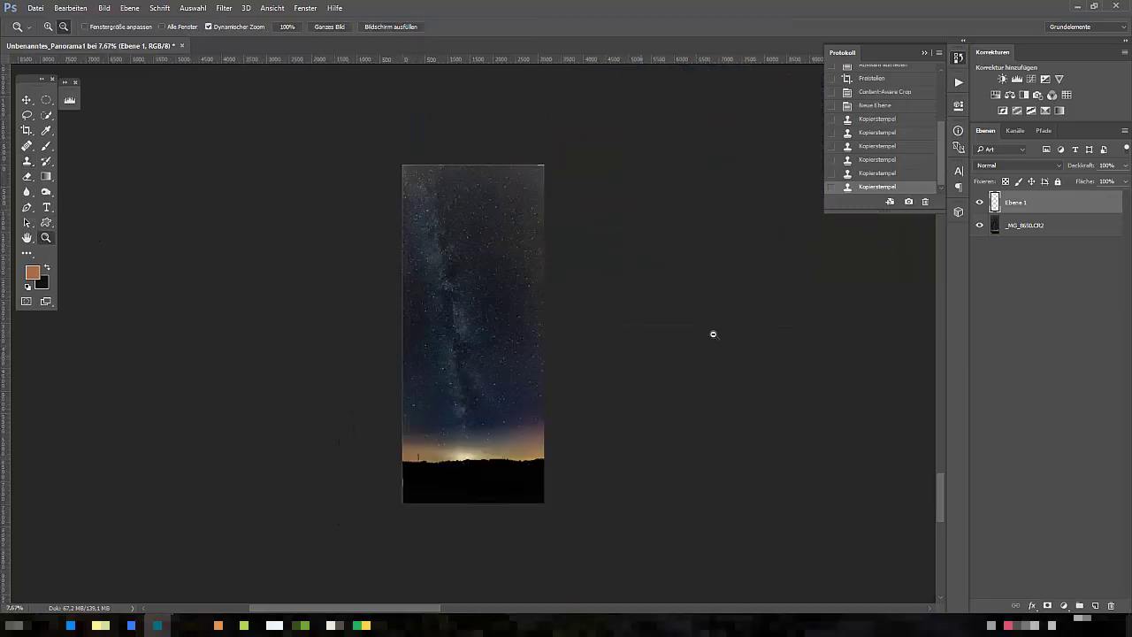
{"action": "scroll", "coordinate": [550, 161], "scroll_direction": "up", "scroll_amount": 3}
{"action": "scroll", "coordinate": [642, 114], "scroll_direction": "up", "scroll_amount": 1}
{"action": "scroll", "coordinate": [586, 174], "scroll_direction": "up", "scroll_amount": 5}
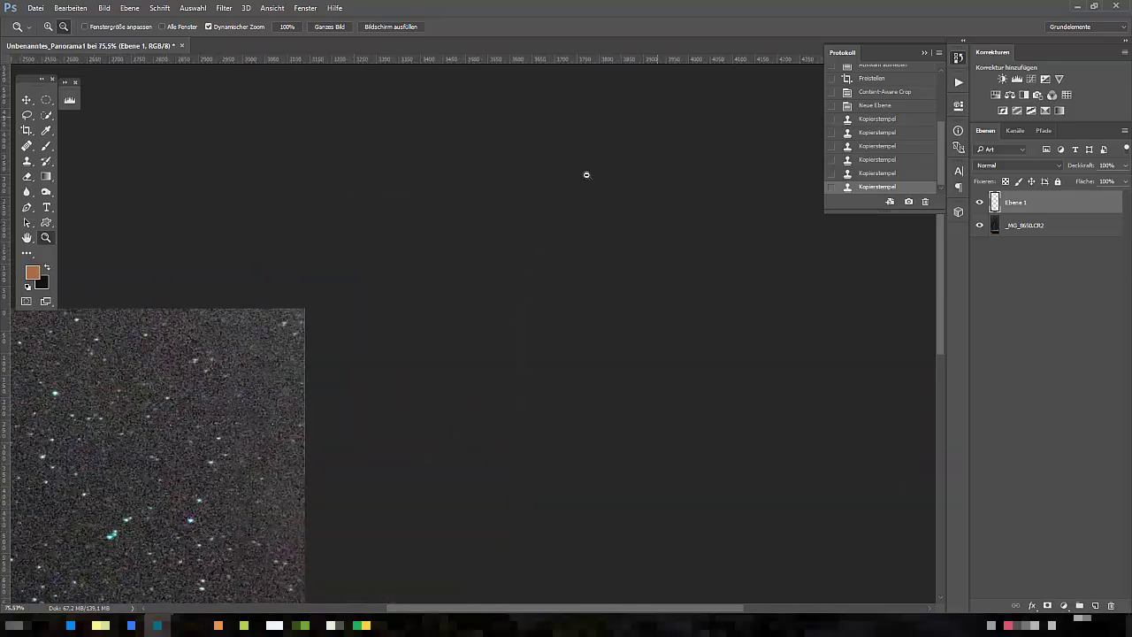
{"action": "scroll", "coordinate": [329, 303], "scroll_direction": "up", "scroll_amount": 3}
{"action": "scroll", "coordinate": [329, 303], "scroll_direction": "up", "scroll_amount": 3}
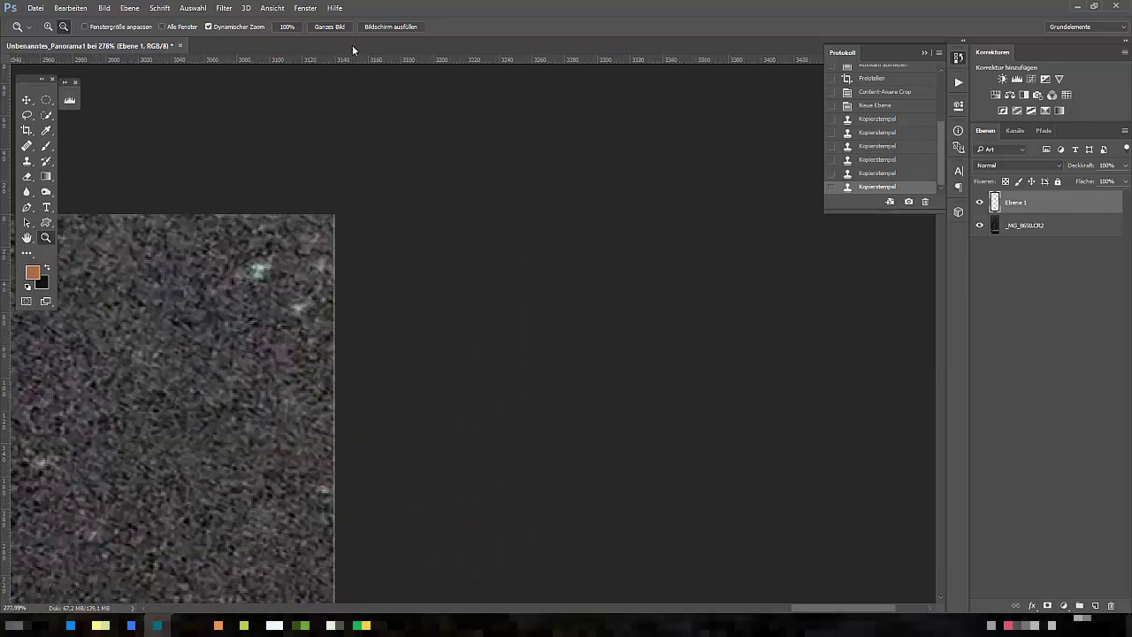
{"action": "left_click", "coordinate": [329, 27]}
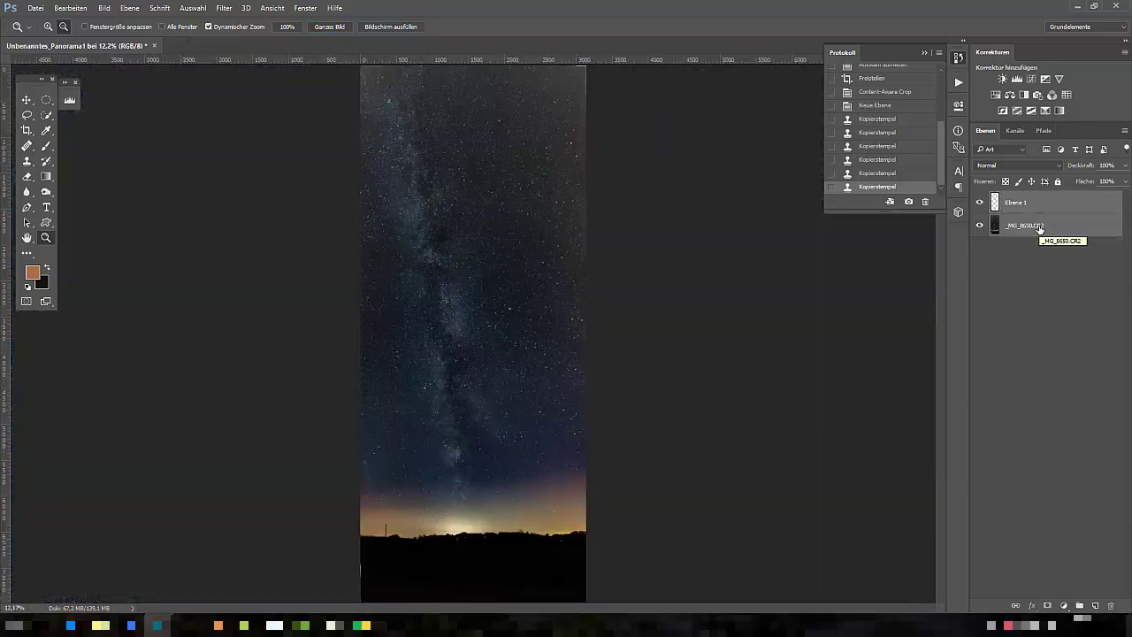
- Merge Ebene 1 into the photo and trim transparent pixels from all sides via Bild > Zuschneiden
{"action": "key", "text": "ctrl+e"}
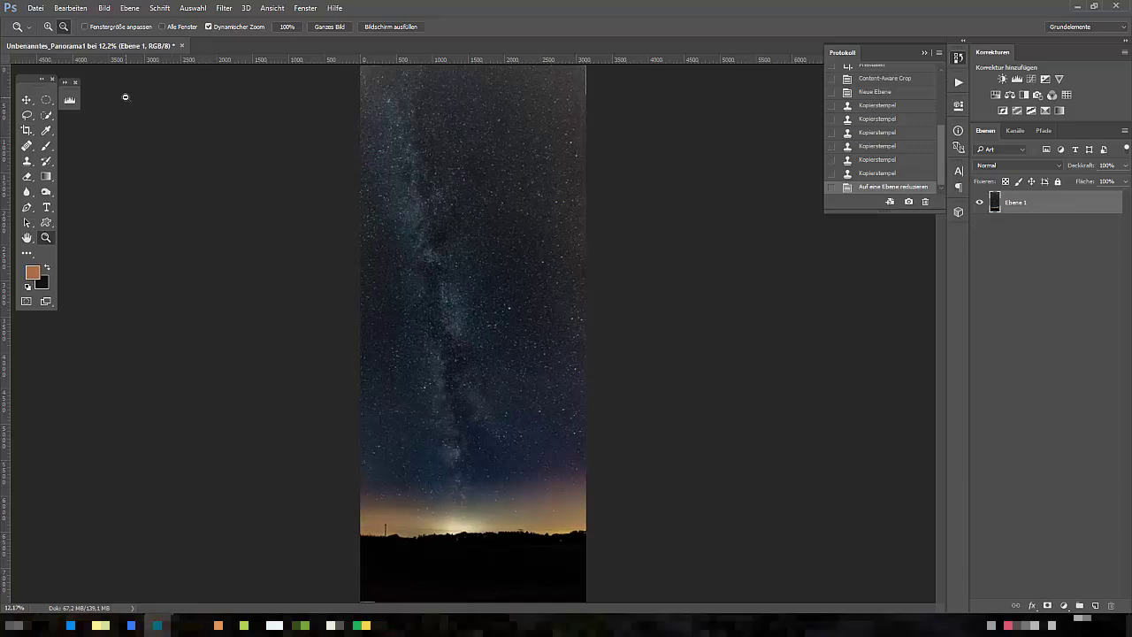
{"action": "left_click", "coordinate": [106, 9]}
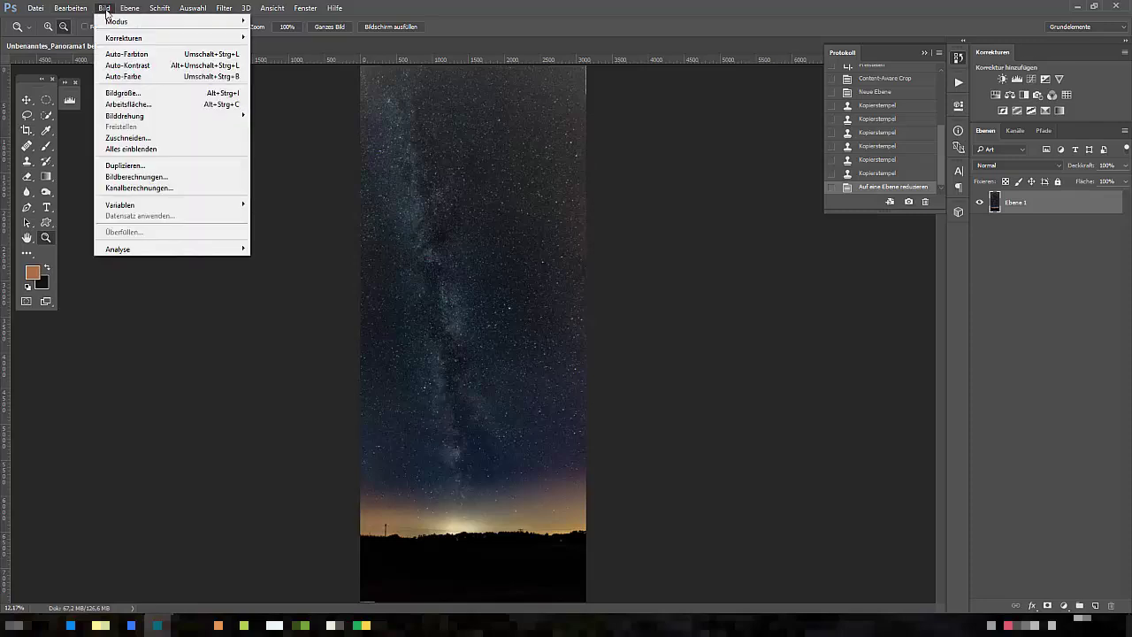
{"action": "left_click", "coordinate": [128, 138]}
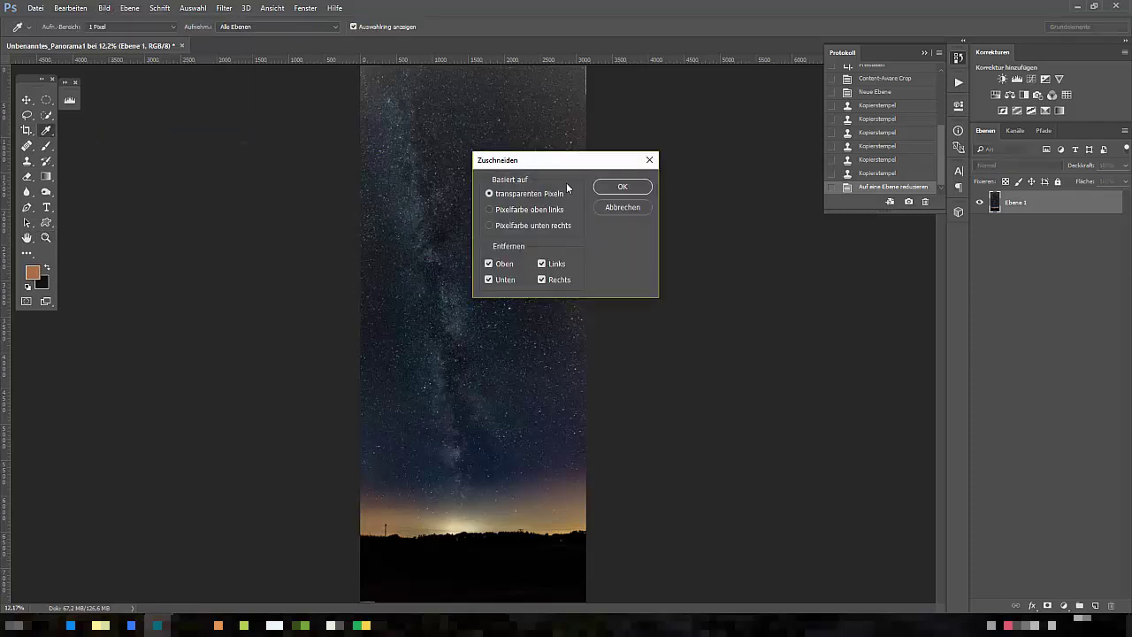
{"action": "left_click", "coordinate": [622, 188]}
{"action": "key", "text": "z"}
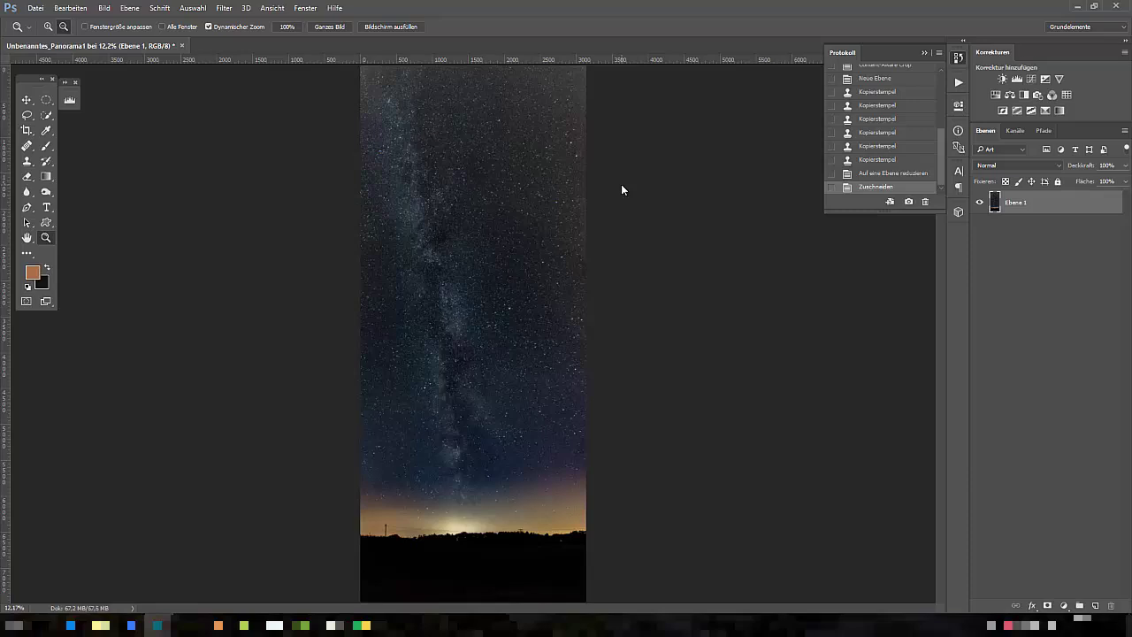
{"action": "left_click_drag", "start_coordinate": [544, 192], "coordinate": [519, 233]}
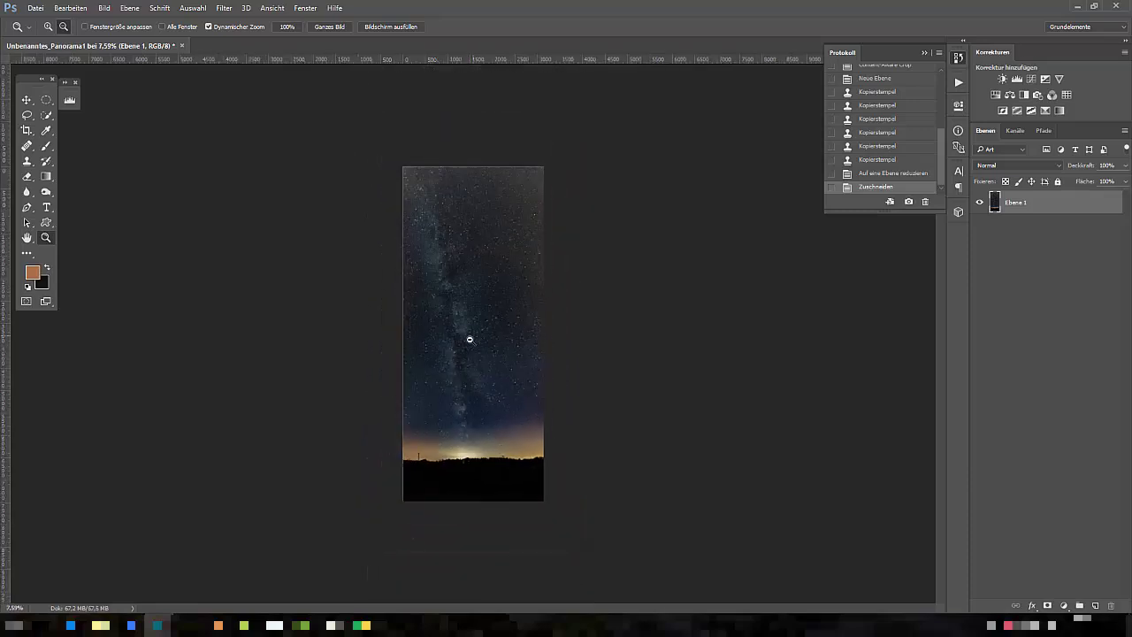
{"action": "left_click_drag", "start_coordinate": [476, 338], "coordinate": [498, 346]}
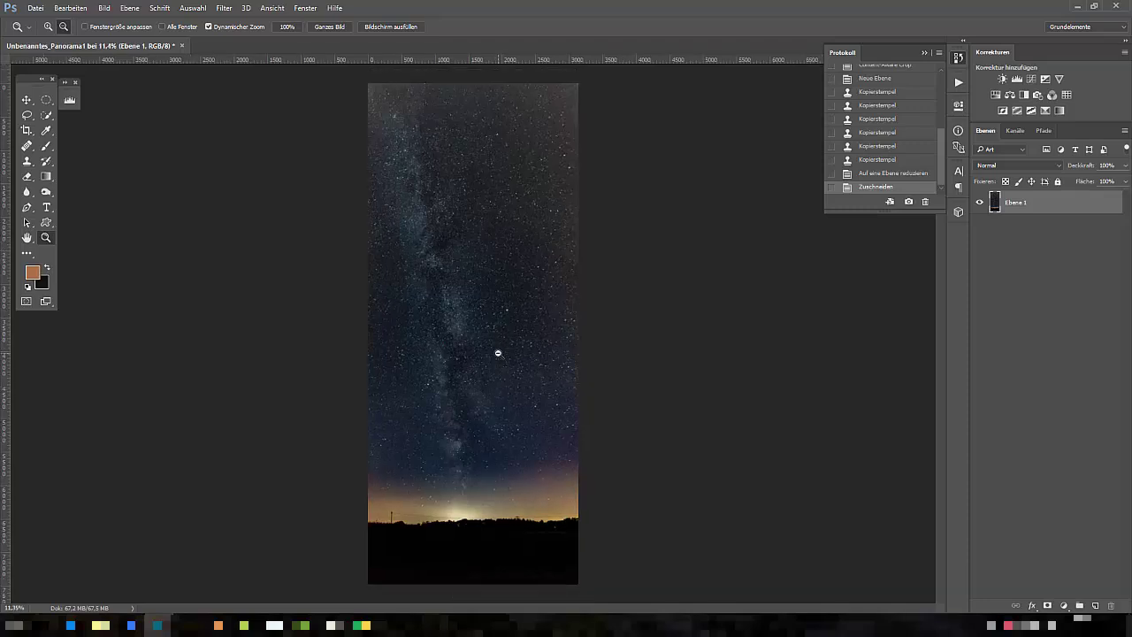
{"action": "left_click_drag", "start_coordinate": [476, 447], "coordinate": [472, 463]}
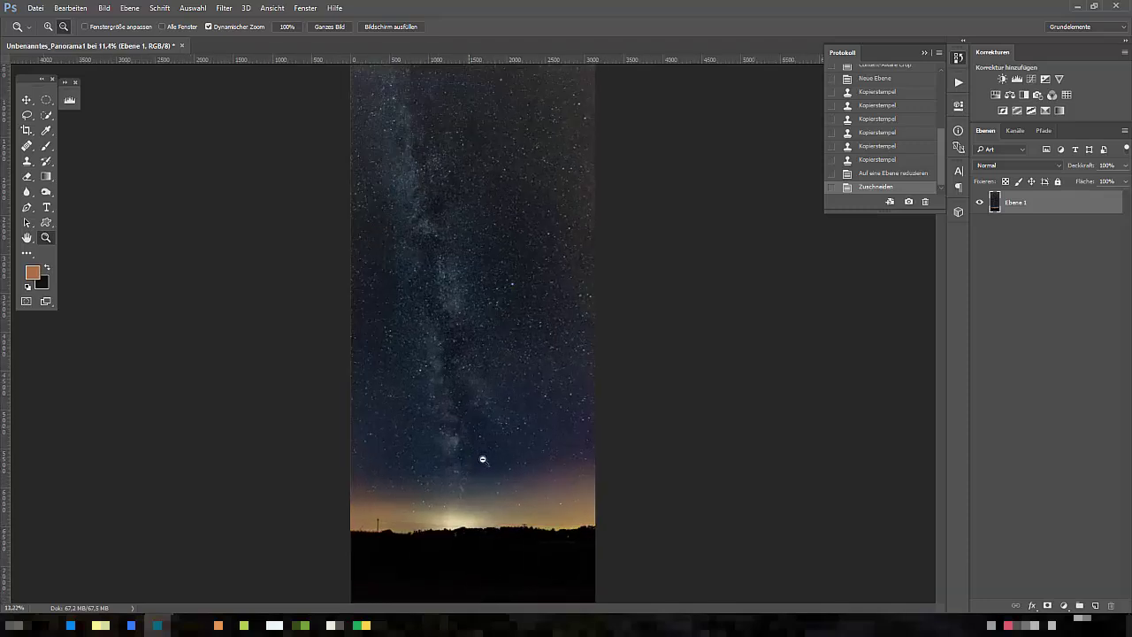
{"action": "left_click_drag", "start_coordinate": [498, 404], "coordinate": [560, 319]}
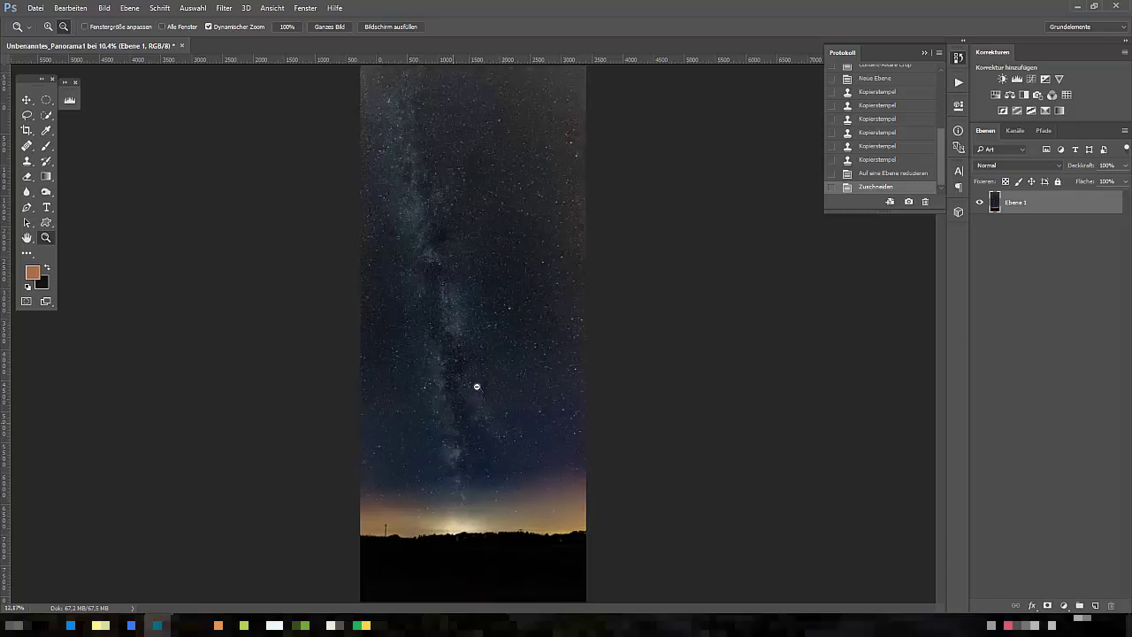
{"action": "scroll", "coordinate": [560, 319], "scroll_direction": "down", "scroll_amount": 2}
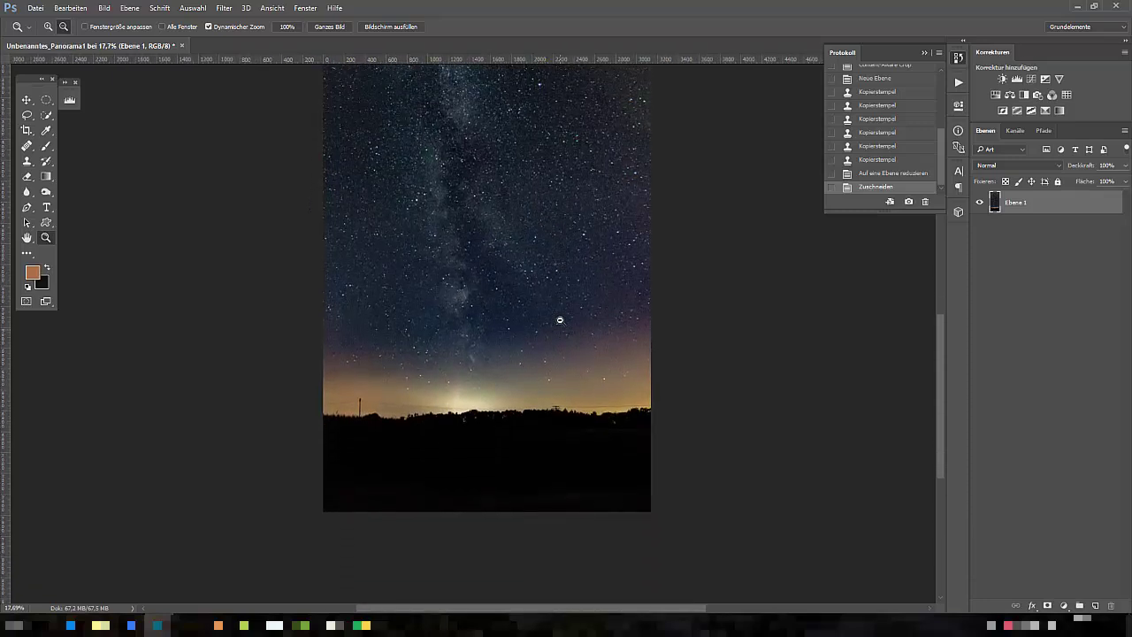
{"action": "left_click_drag", "start_coordinate": [560, 320], "coordinate": [525, 384]}
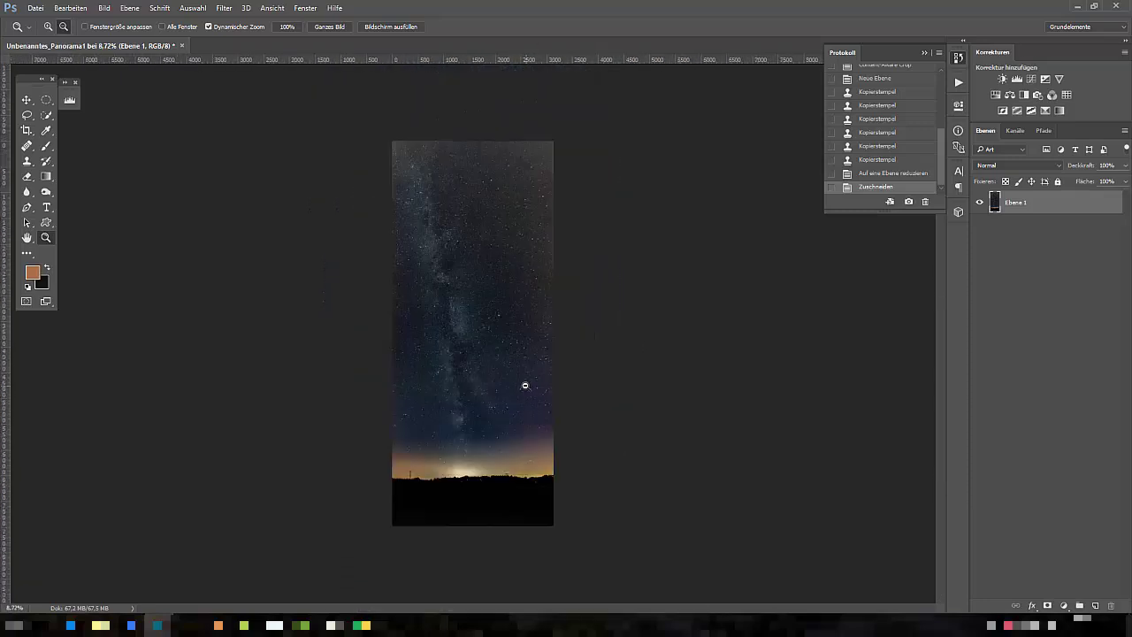
- On a new layer, Ebene 2, draw three upward vertical gradients over the lower image
{"action": "left_click", "coordinate": [51, 176]}
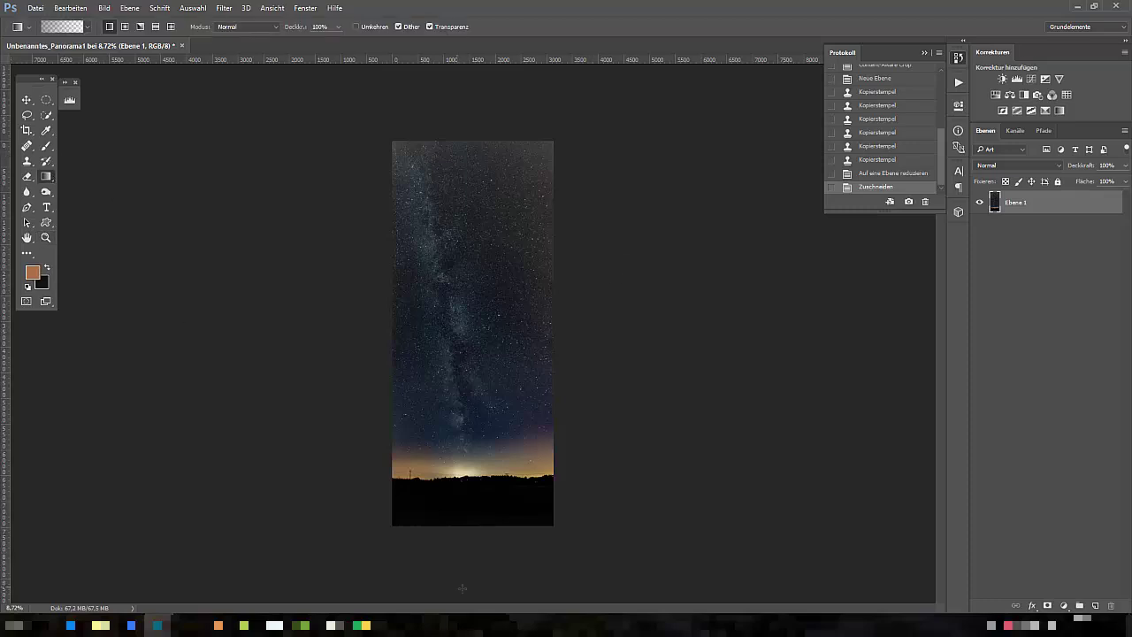
{"action": "left_click", "coordinate": [1095, 606]}
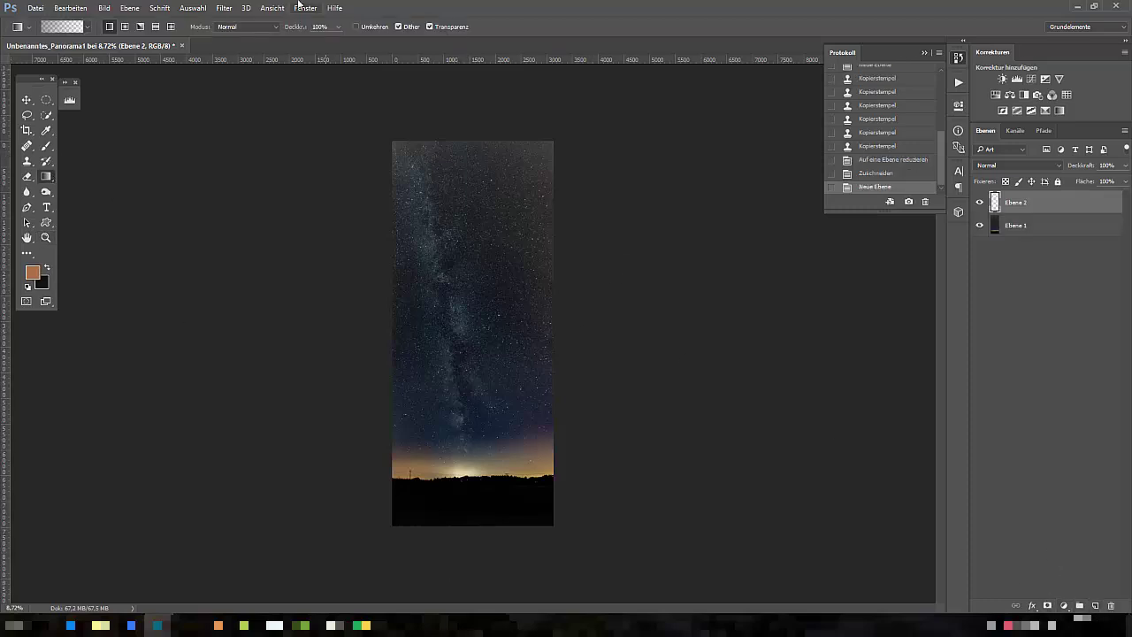
{"action": "left_click_drag", "start_coordinate": [465, 555], "coordinate": [465, 462]}
{"action": "left_click_drag", "start_coordinate": [486, 552], "coordinate": [482, 462]}
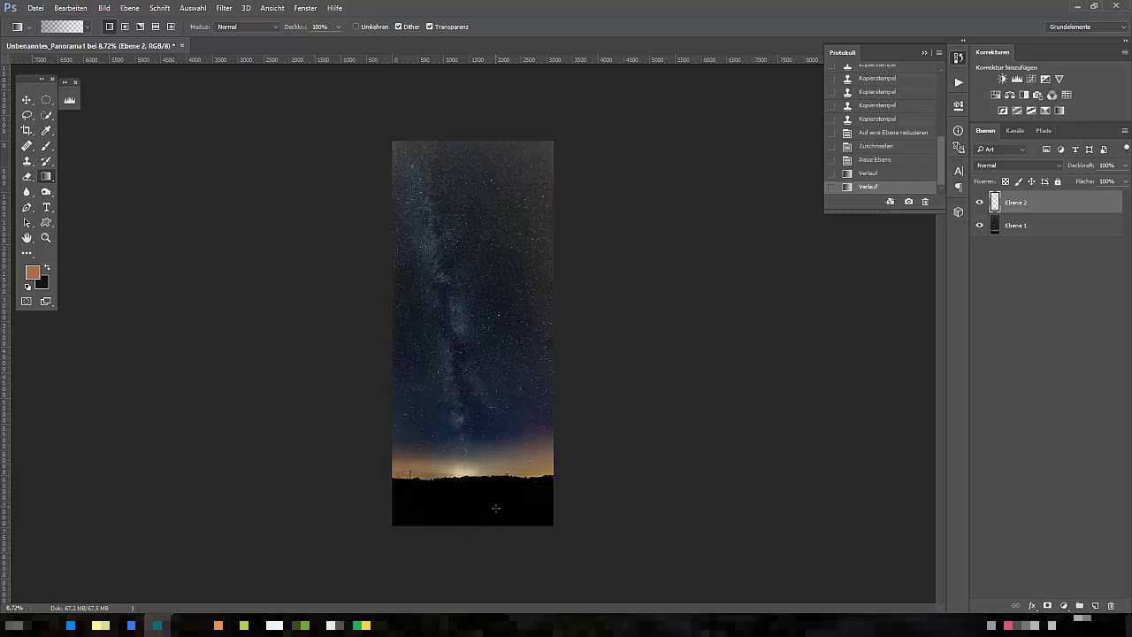
{"action": "left_click_drag", "start_coordinate": [485, 549], "coordinate": [485, 462]}
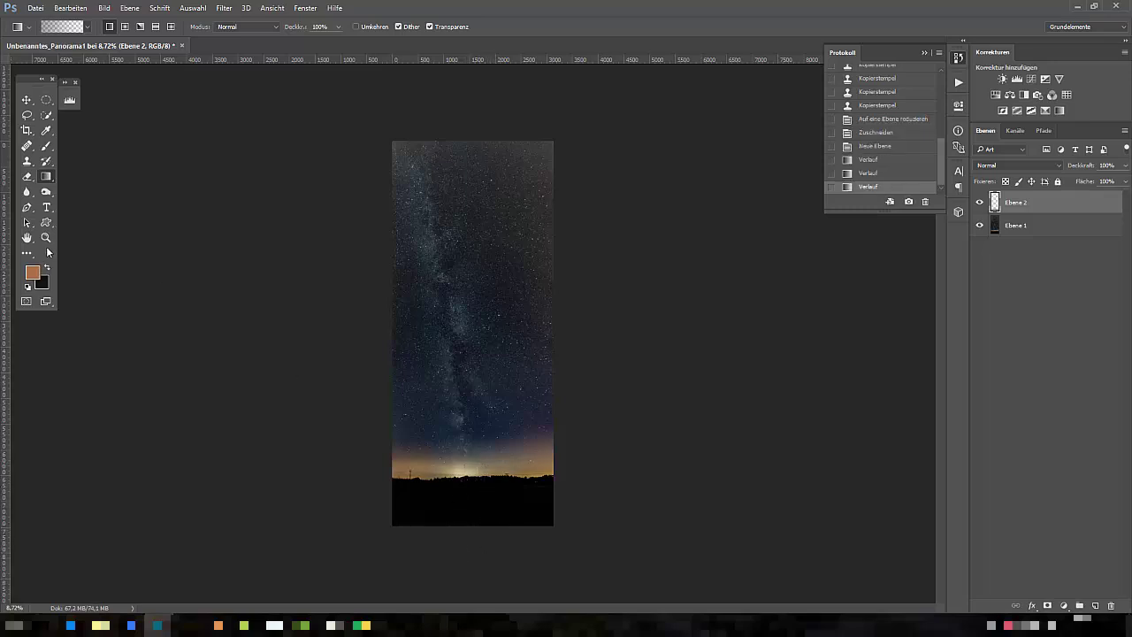
- Zoom in on the lower image and toggle Ebene 2 off and on to compare
{"action": "left_click", "coordinate": [46, 237]}
{"action": "left_click_drag", "start_coordinate": [362, 470], "coordinate": [820, 311]}
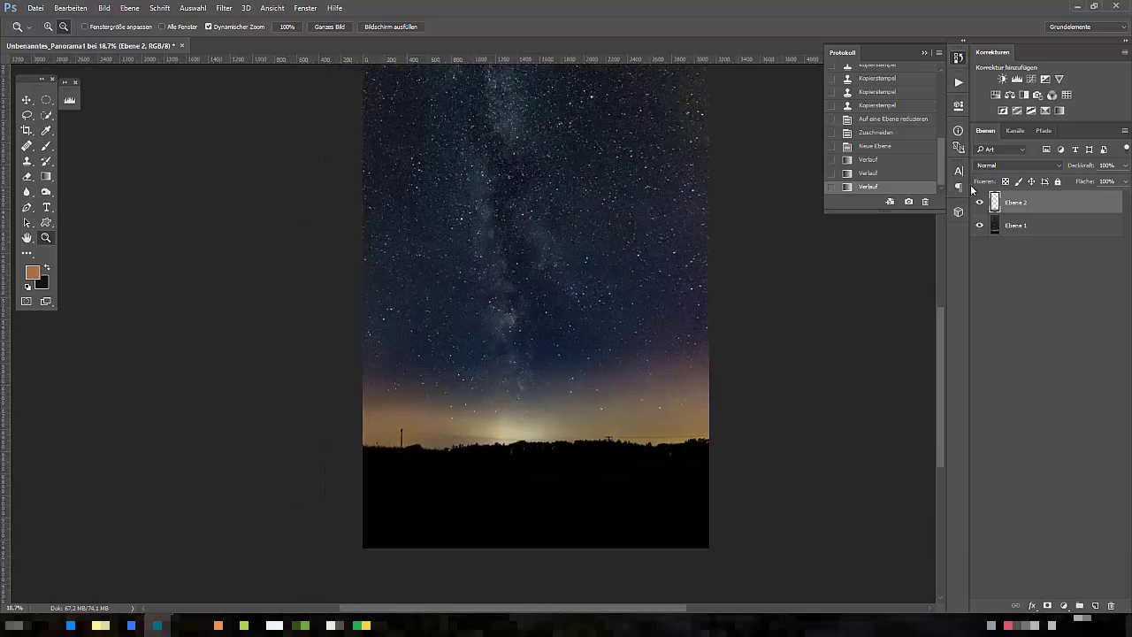
{"action": "left_click", "coordinate": [979, 203]}
{"action": "left_click", "coordinate": [979, 203]}
{"action": "mouse_move", "coordinate": [438, 410]}
{"action": "left_mouse_down"}
{"action": "mouse_move", "coordinate": [483, 419]}
{"action": "mouse_move", "coordinate": [534, 288]}
{"action": "left_mouse_up"}
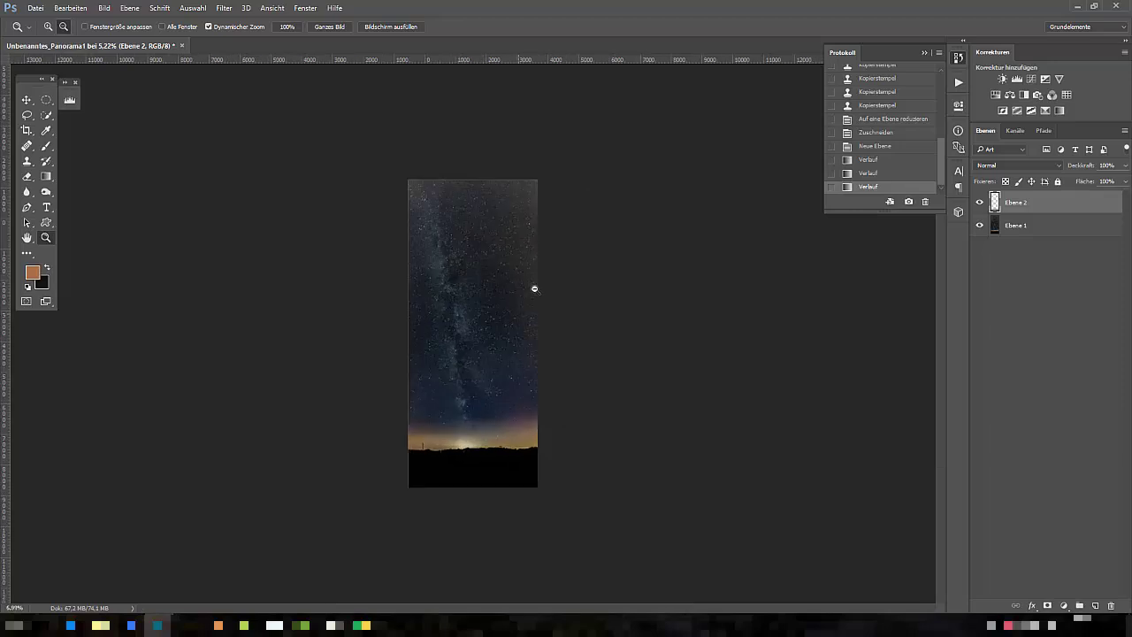
- Select an ellipse around the Milky Way and add a Curves layer with its top pulled down
{"action": "left_click", "coordinate": [46, 100]}
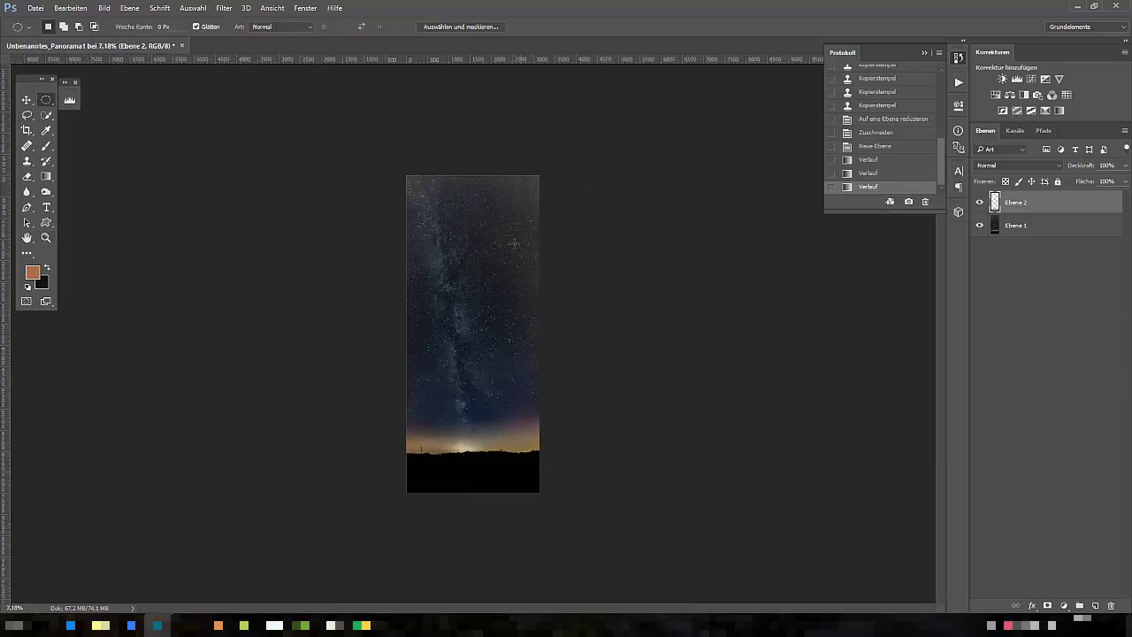
{"action": "left_click_drag", "start_coordinate": [428, 190], "coordinate": [523, 440]}
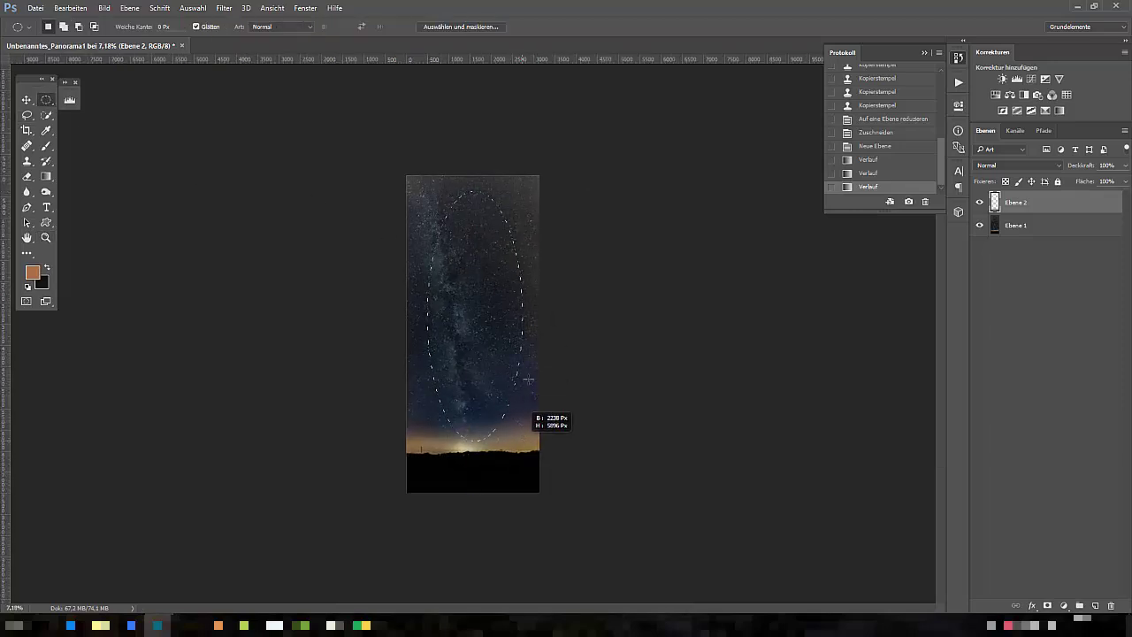
{"action": "left_click", "coordinate": [1064, 606]}
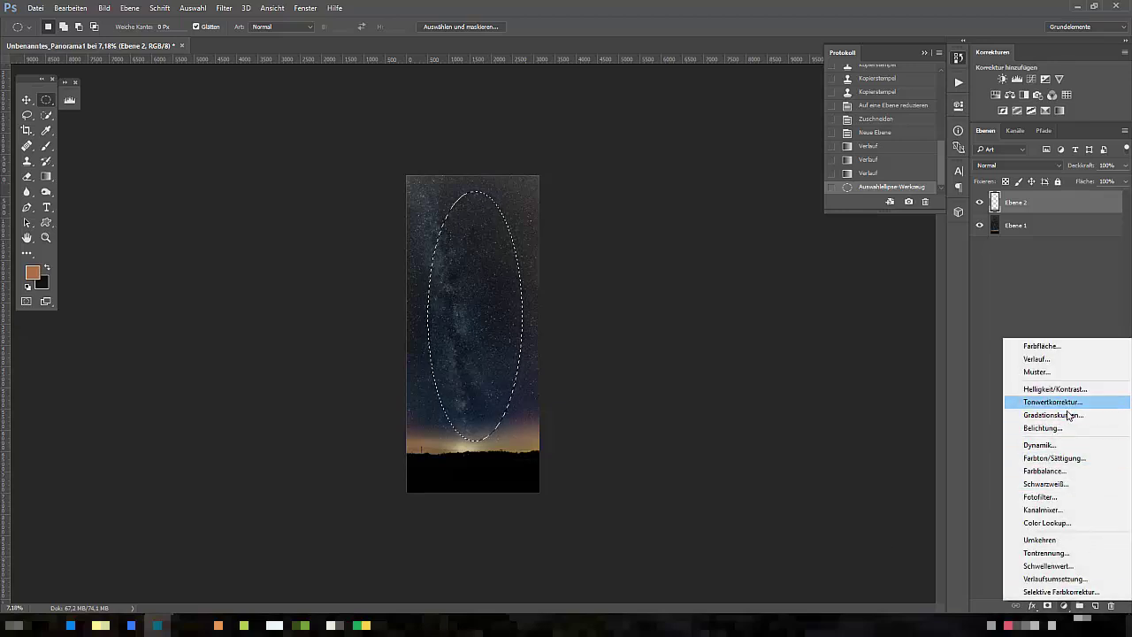
{"action": "left_click", "coordinate": [1069, 415]}
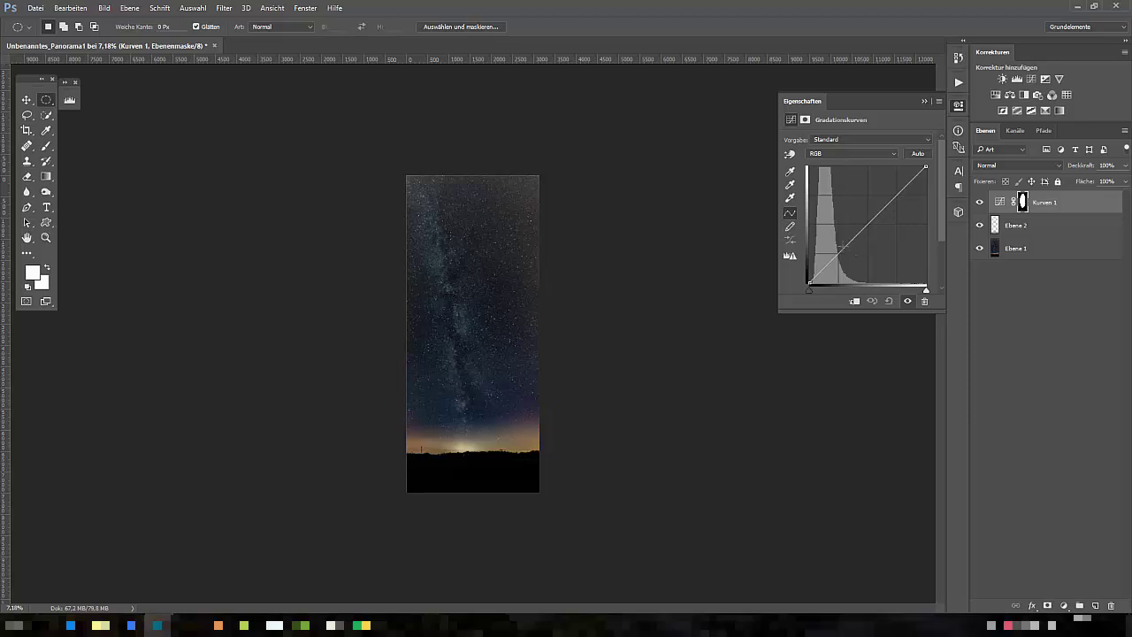
{"action": "left_click_drag", "start_coordinate": [842, 248], "coordinate": [1031, 111]}
{"action": "left_click_drag", "start_coordinate": [926, 166], "coordinate": [925, 197]}
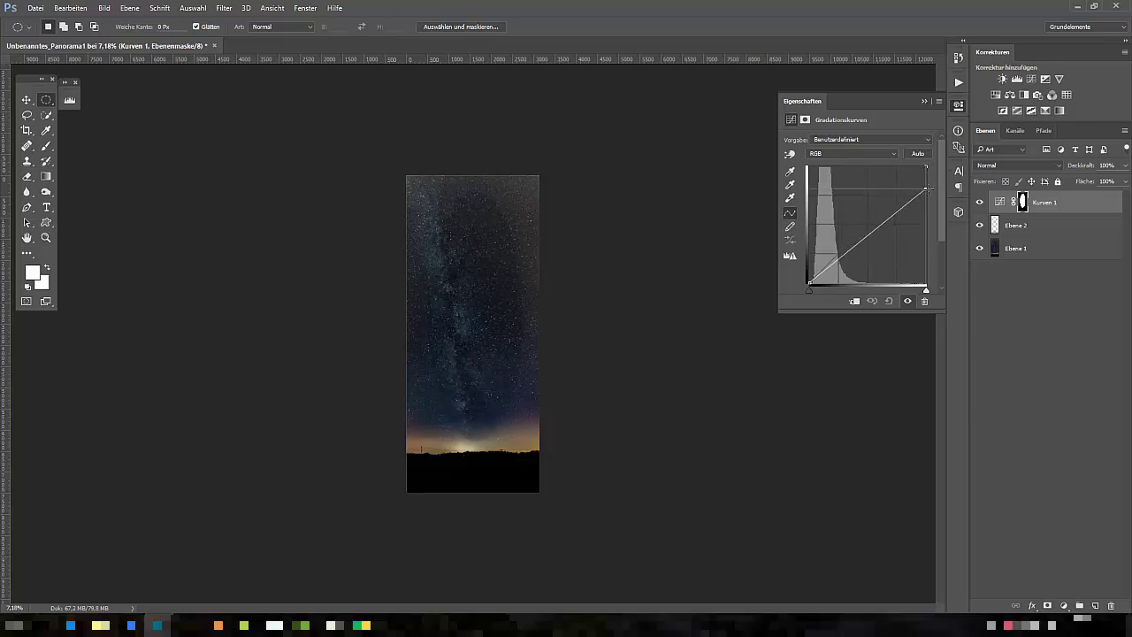
- Invert the Kurven 1 mask and feather it to 188.9 px Weiche Kante
{"action": "left_click", "coordinate": [805, 121]}
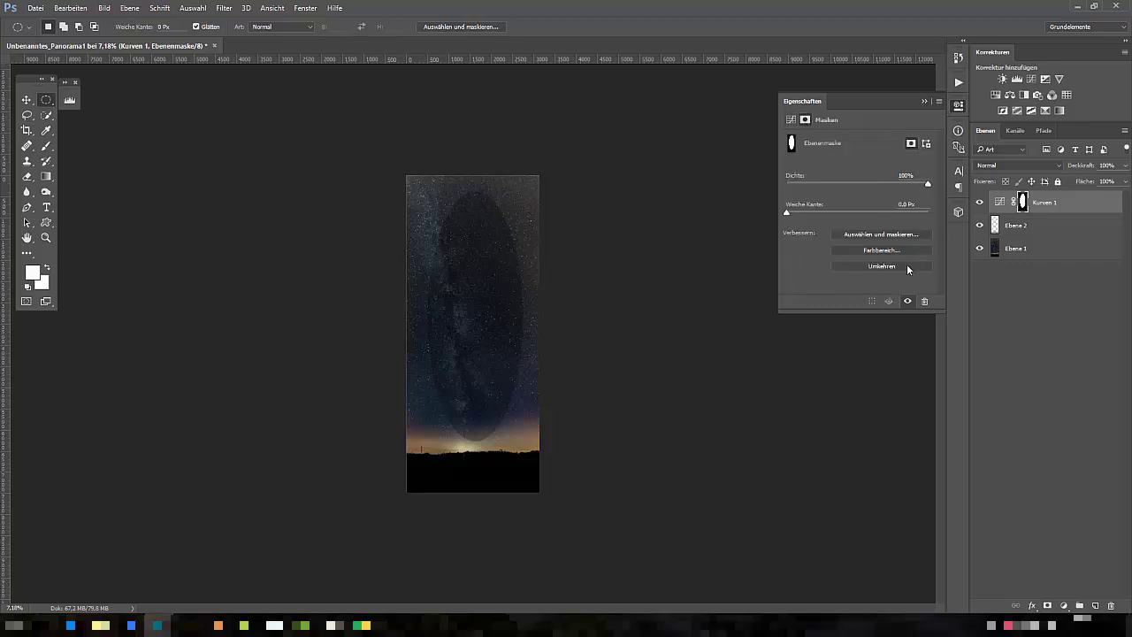
{"action": "left_click", "coordinate": [881, 266]}
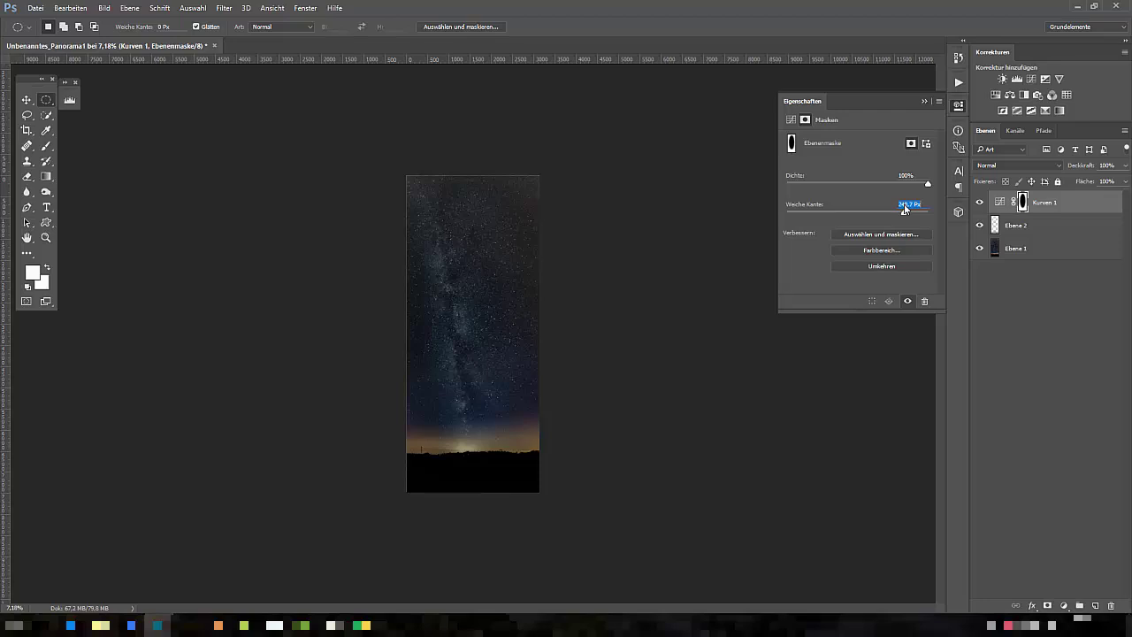
{"action": "left_click_drag", "start_coordinate": [895, 209], "coordinate": [879, 208]}
{"action": "left_click", "coordinate": [791, 119]}
- Add a second Curves layer, Kurven 2, with a two-point S-curve brightening the midtones
{"action": "left_click", "coordinate": [1064, 605]}
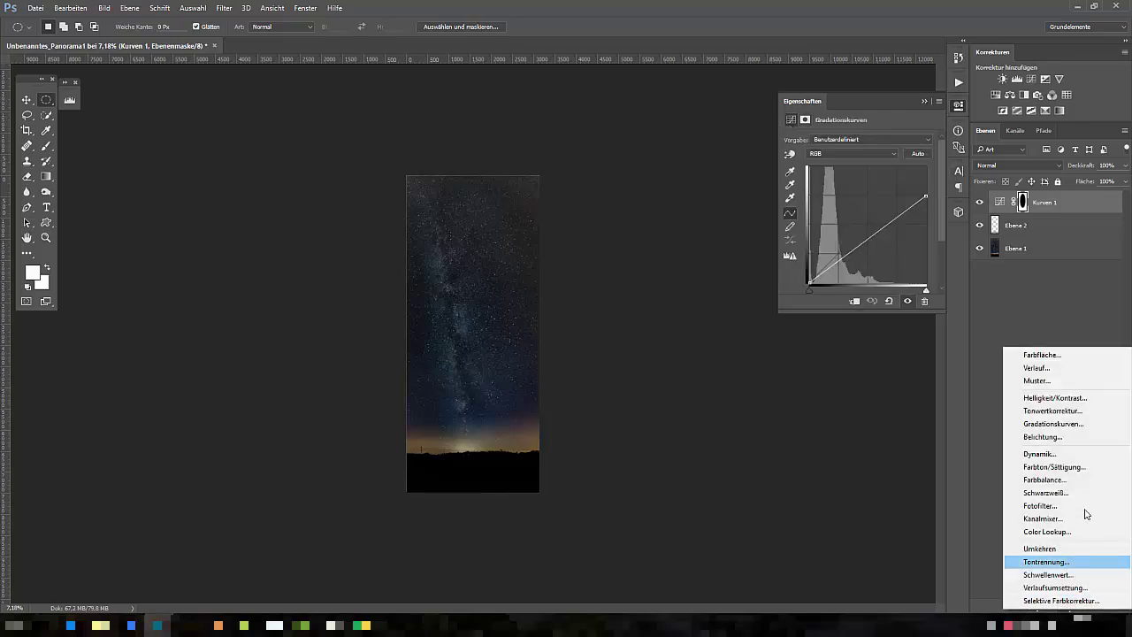
{"action": "left_click", "coordinate": [1057, 424]}
{"action": "left_click_drag", "start_coordinate": [835, 254], "coordinate": [835, 258]}
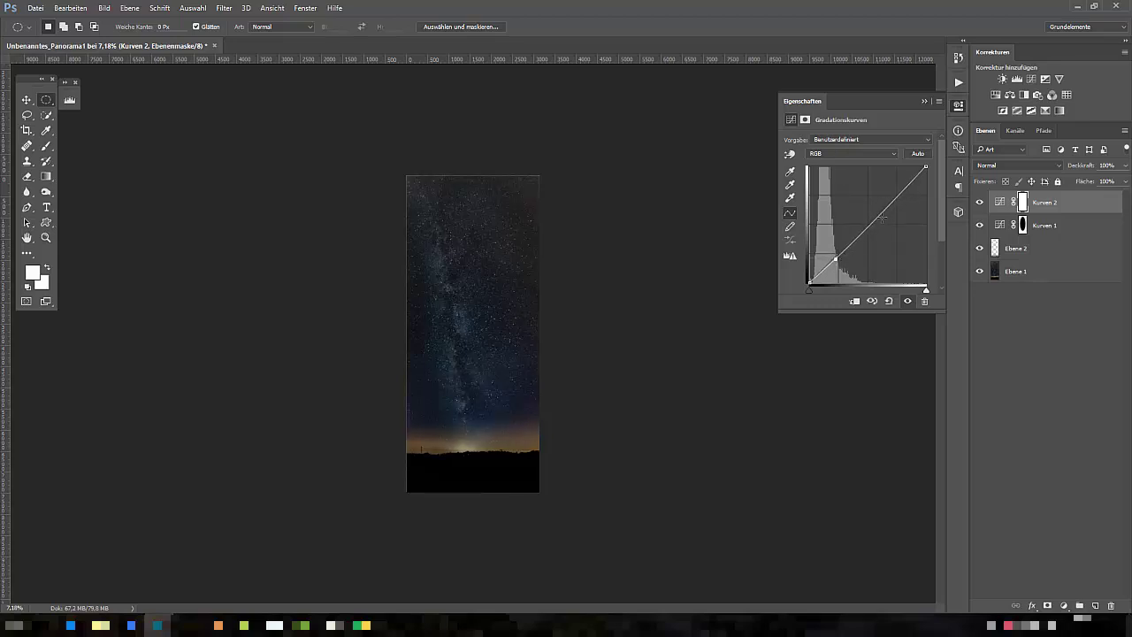
{"action": "left_click_drag", "start_coordinate": [882, 216], "coordinate": [872, 215]}
{"action": "left_click_drag", "start_coordinate": [836, 259], "coordinate": [835, 263]}
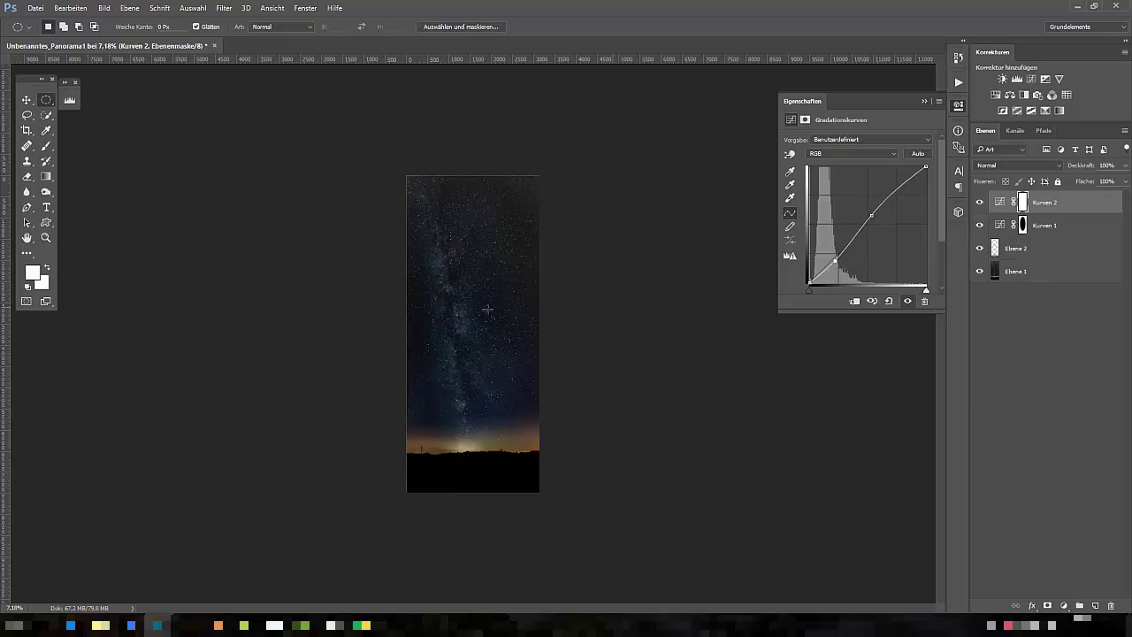
- Check the image centre up close, then add an empty layer, Ebene 3
{"action": "left_click", "coordinate": [46, 237]}
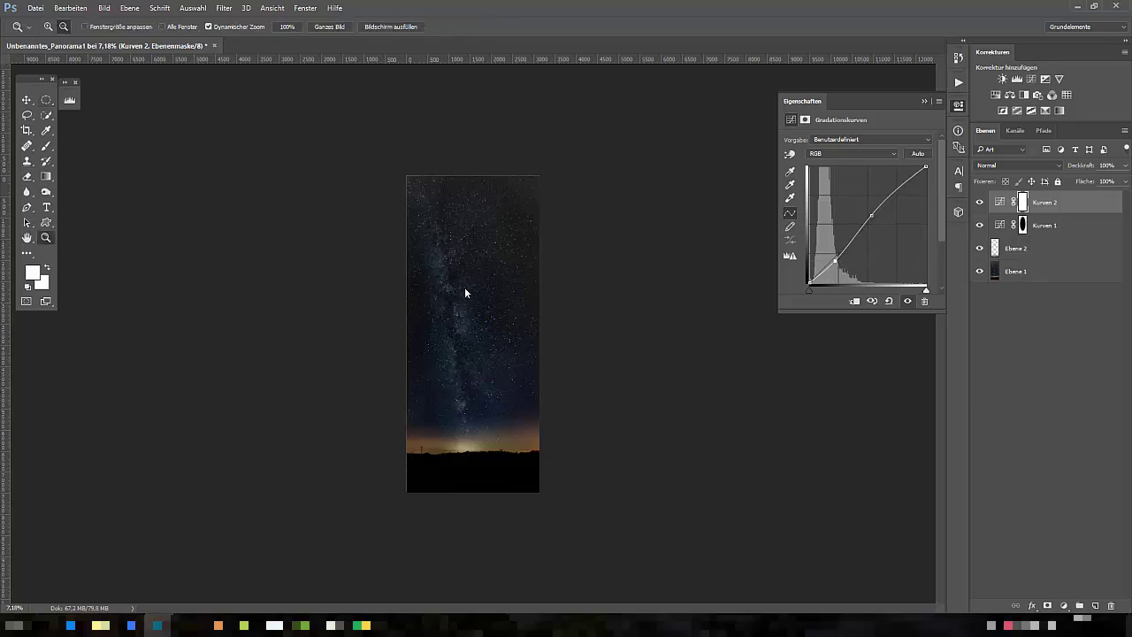
{"action": "left_click_drag", "start_coordinate": [464, 292], "coordinate": [475, 298]}
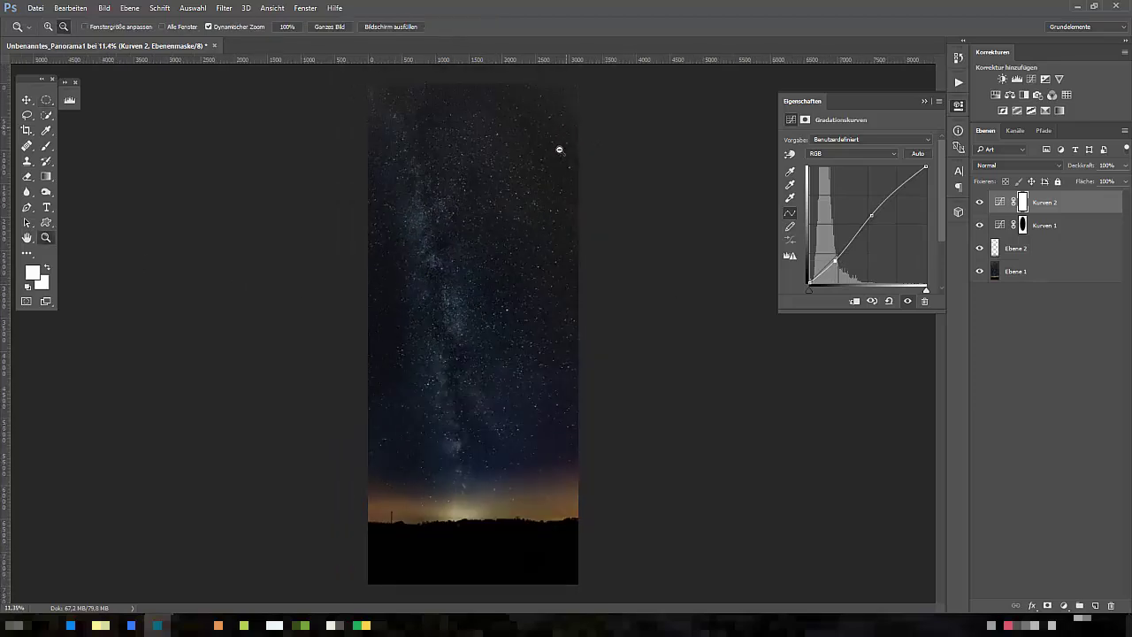
{"action": "left_click", "coordinate": [559, 149], "text": "alt"}
{"action": "left_click", "coordinate": [1110, 606]}
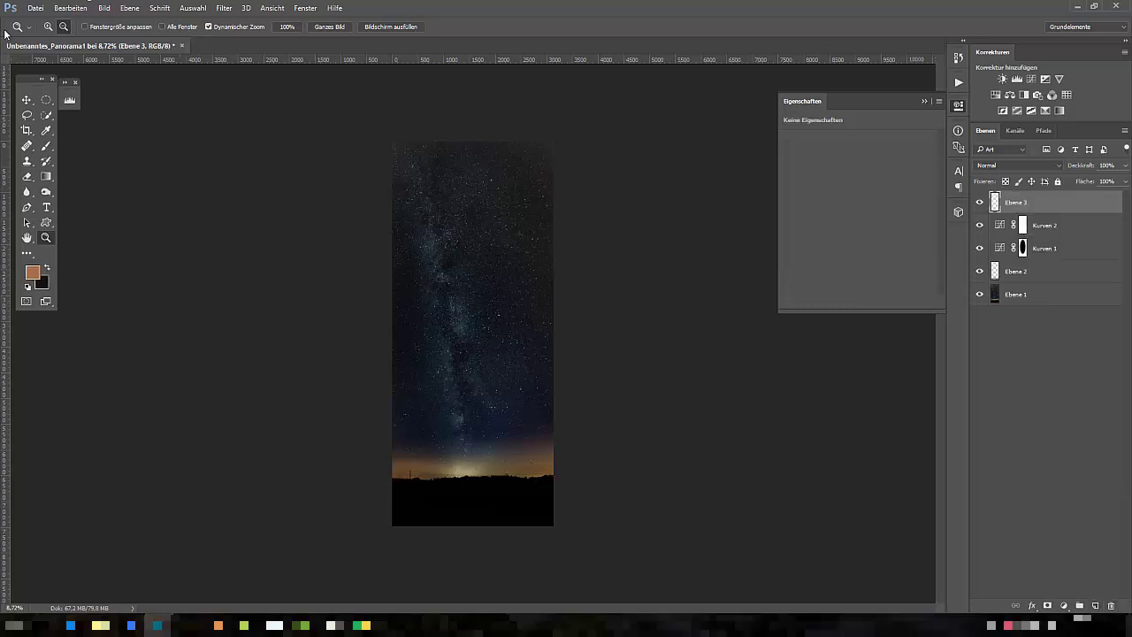
- Fill Ebene 3 with 50 % Grau and set its blend mode to Weiches Licht
{"action": "left_click", "coordinate": [70, 8]}
{"action": "left_click", "coordinate": [115, 152]}
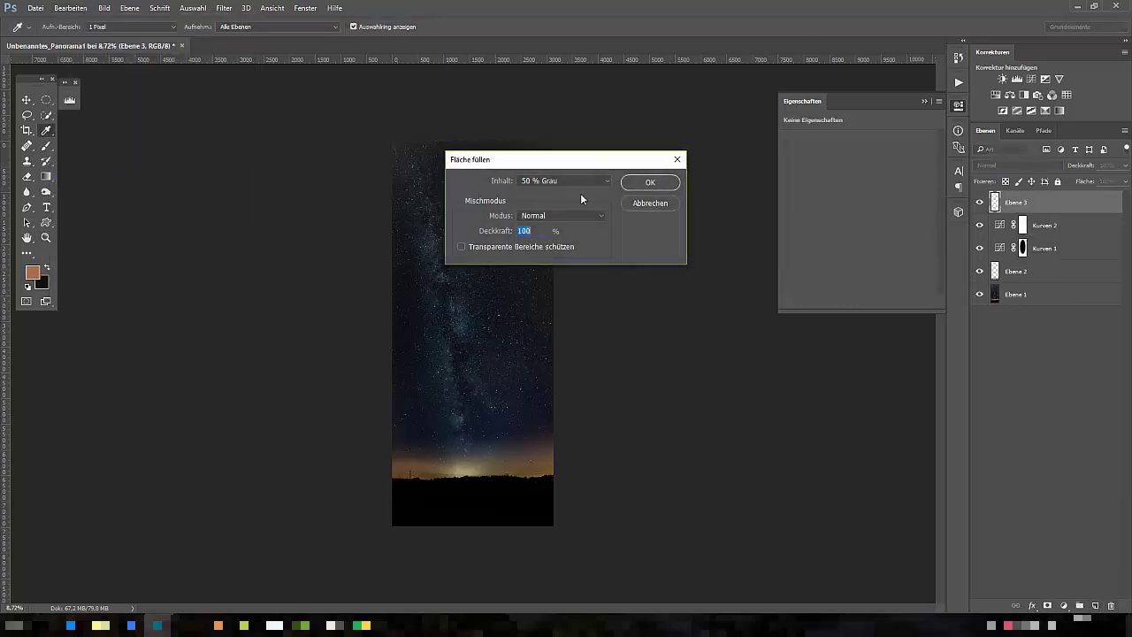
{"action": "left_click", "coordinate": [643, 181]}
{"action": "key", "text": "z"}
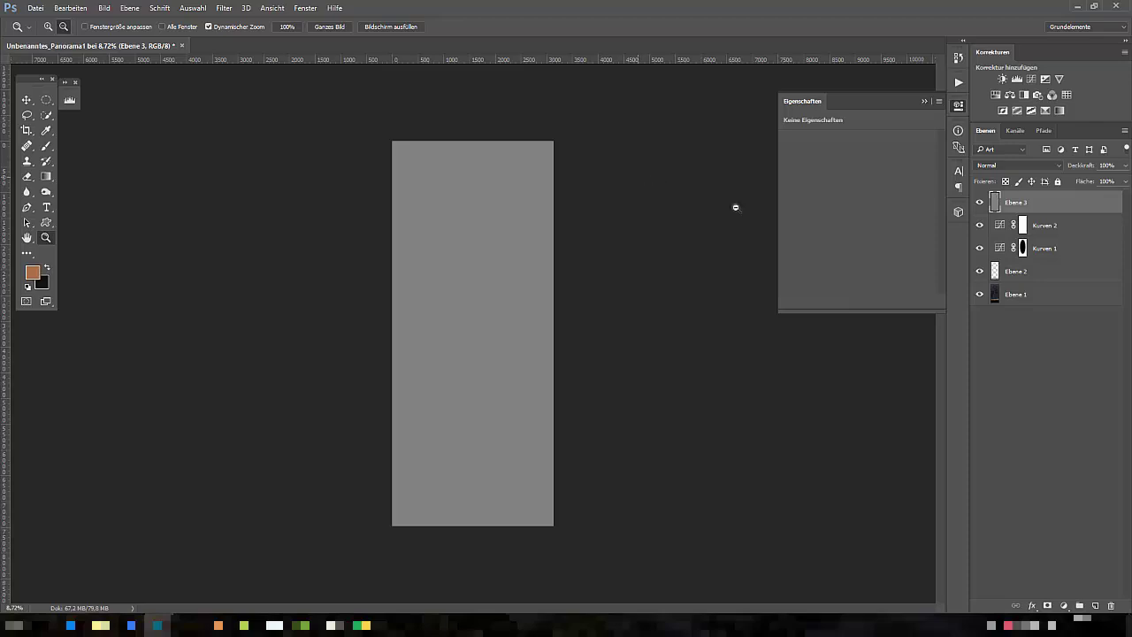
{"action": "left_click", "coordinate": [1017, 166]}
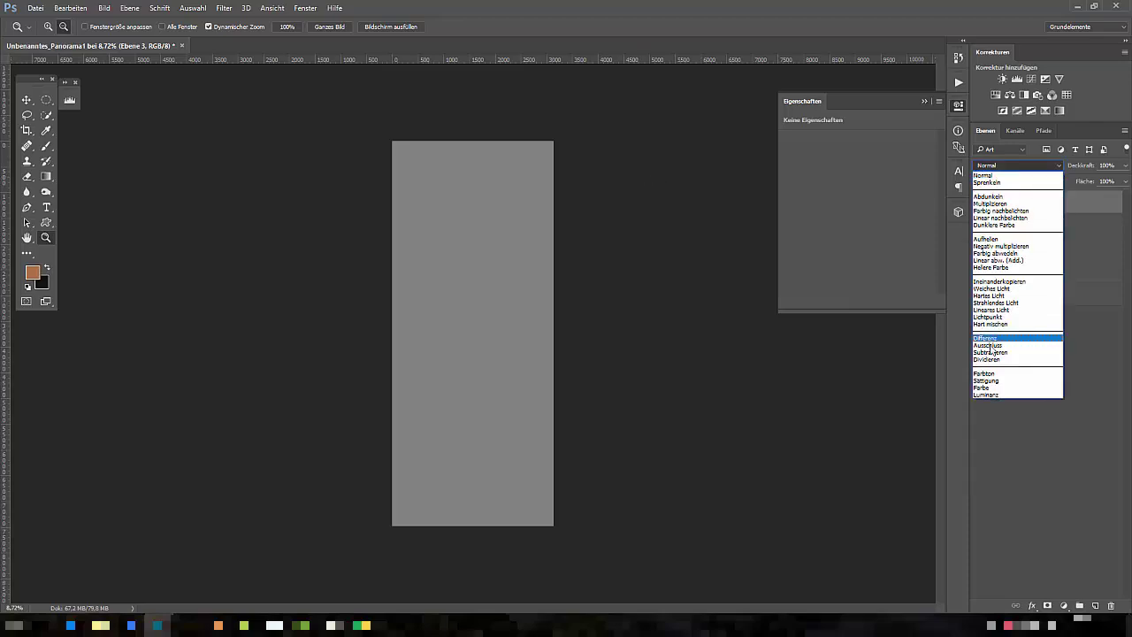
{"action": "left_click", "coordinate": [1005, 291]}
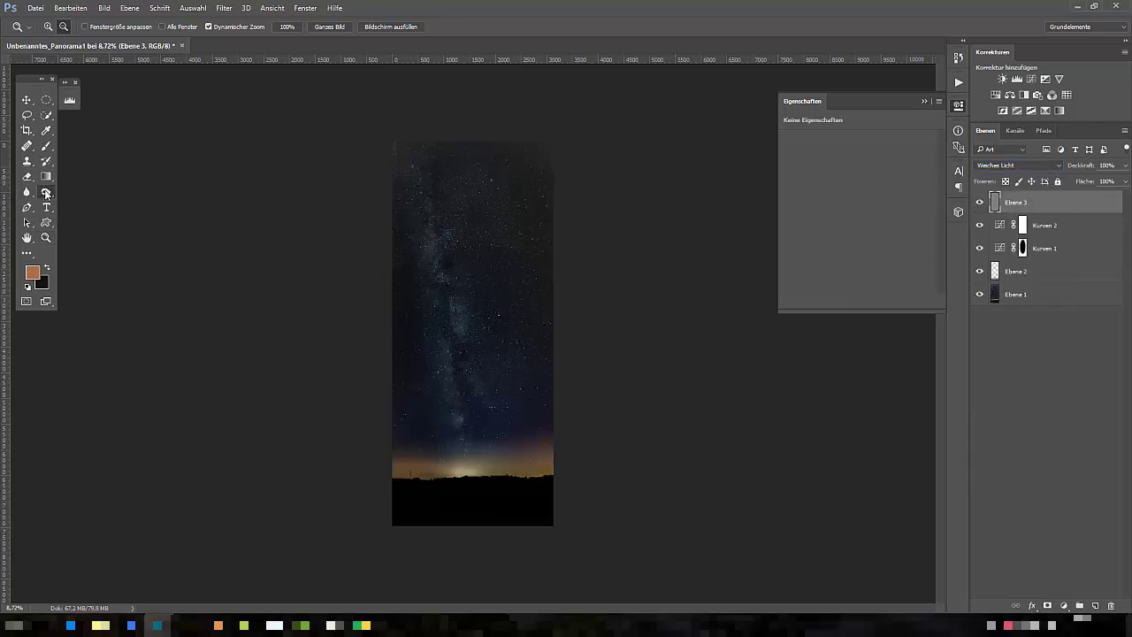
- Dodge the horizon glow on Ebene 3 with the Abwedler tool
{"action": "left_click", "coordinate": [46, 191]}
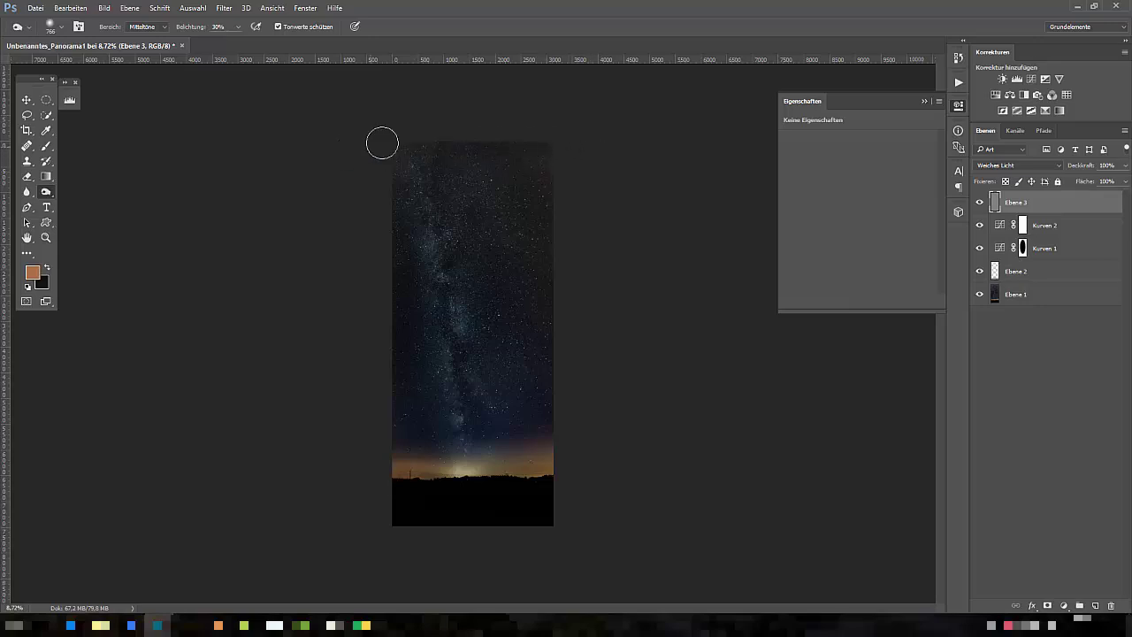
{"action": "left_click", "coordinate": [452, 459]}
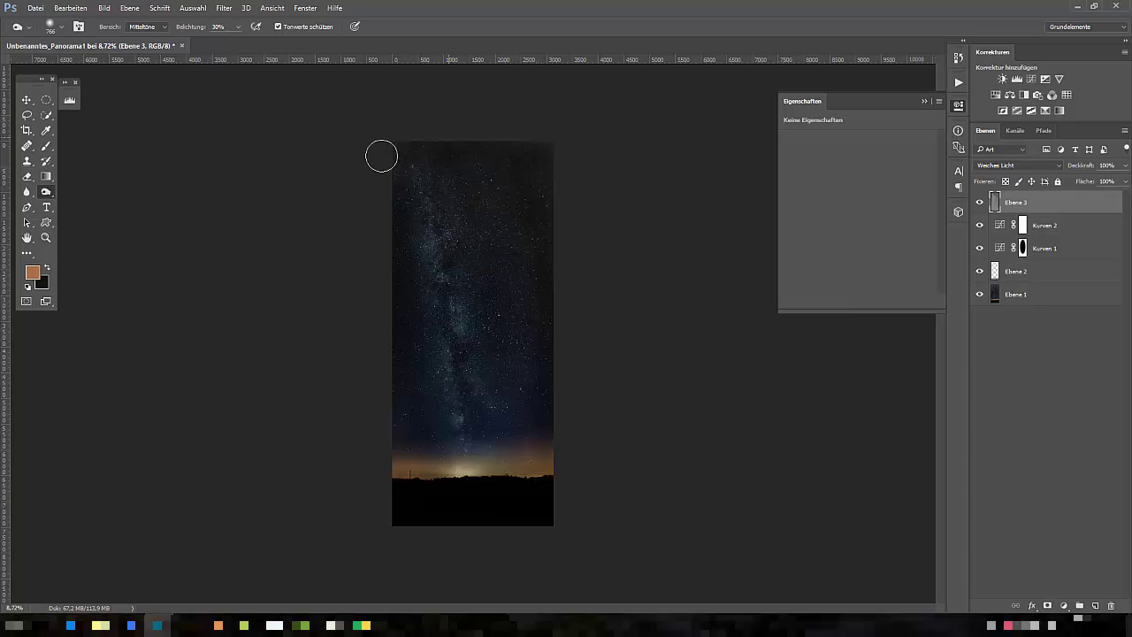
{"action": "left_click", "coordinate": [223, 8]}
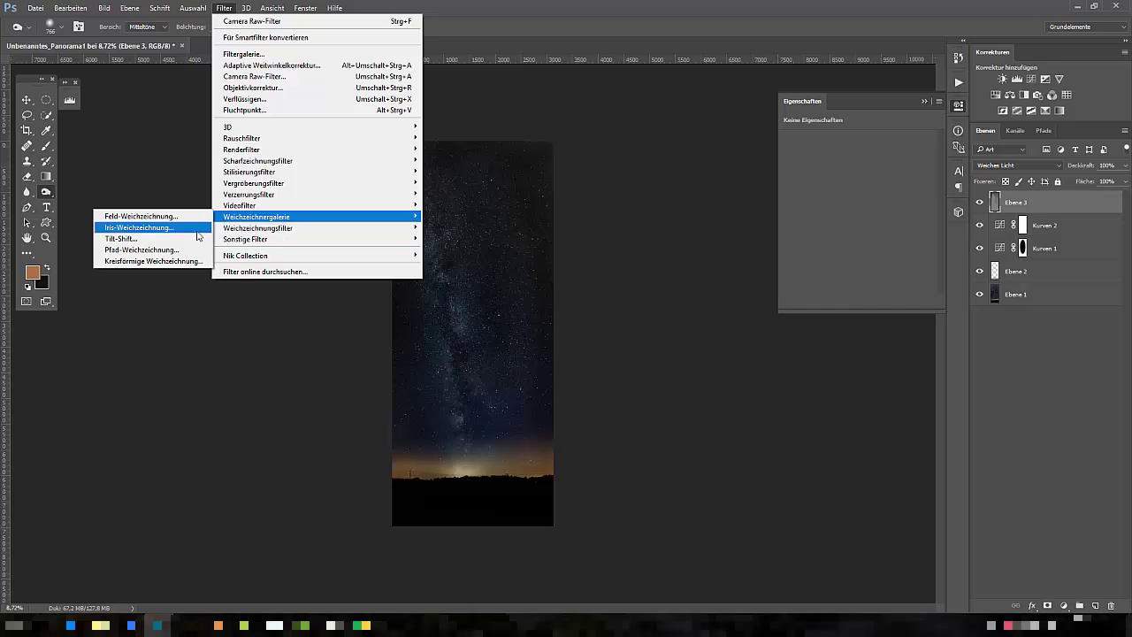
{"action": "mouse_move", "coordinate": [259, 228]}
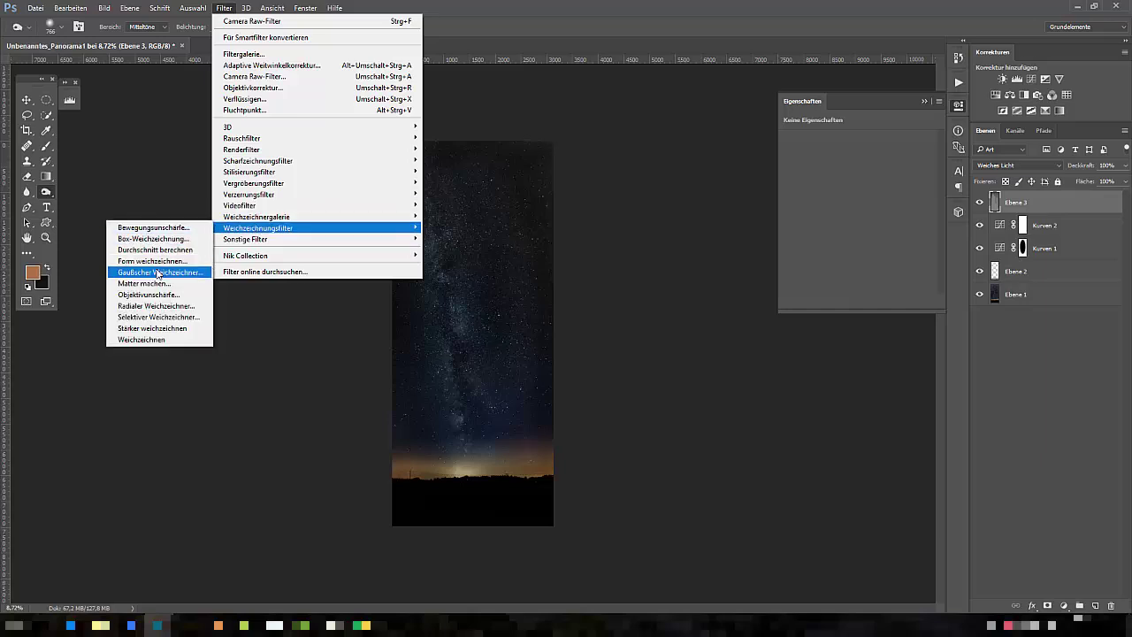
- Blur Ebene 3 with a Gaussian radius of 52,4 and set its opacity to 50%
{"action": "left_click", "coordinate": [158, 273]}
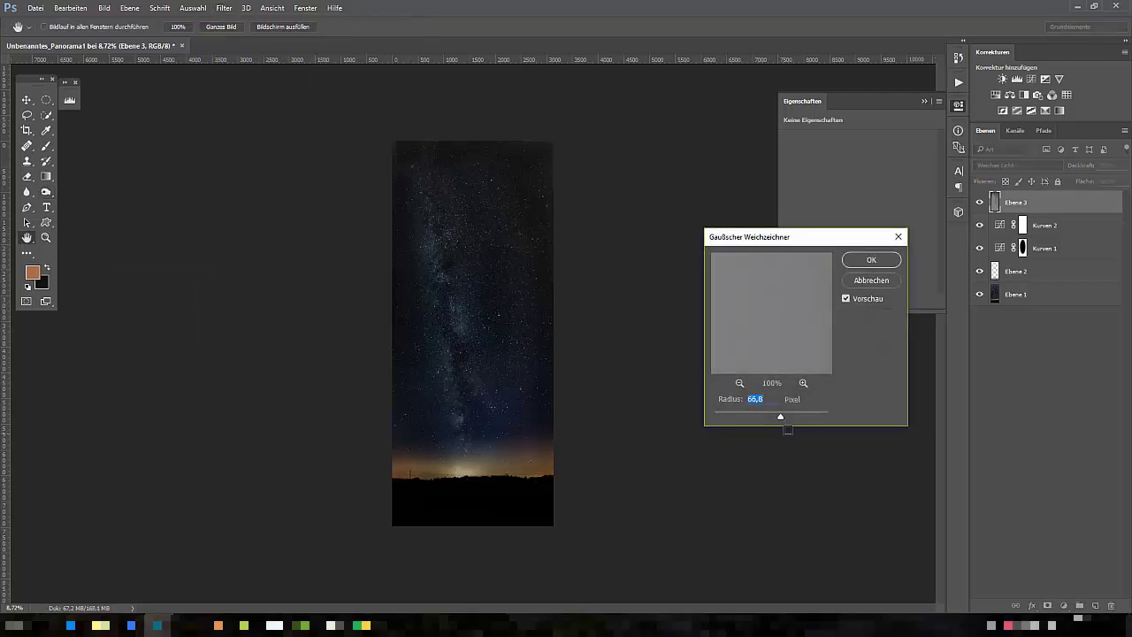
{"action": "left_click_drag", "start_coordinate": [780, 420], "coordinate": [778, 416]}
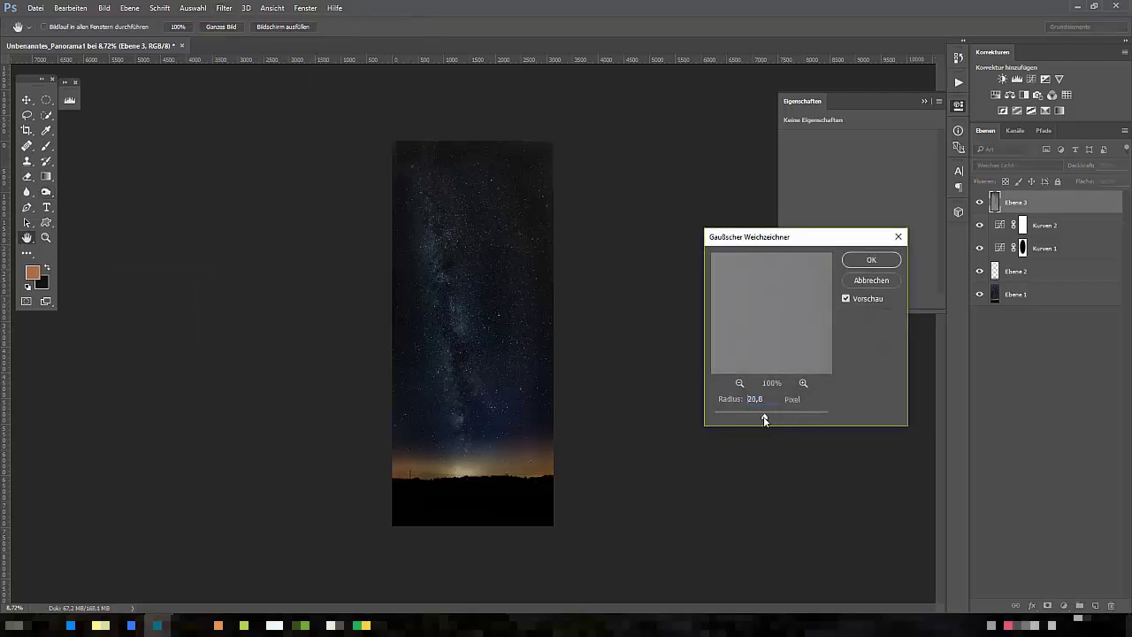
{"action": "left_click", "coordinate": [894, 263]}
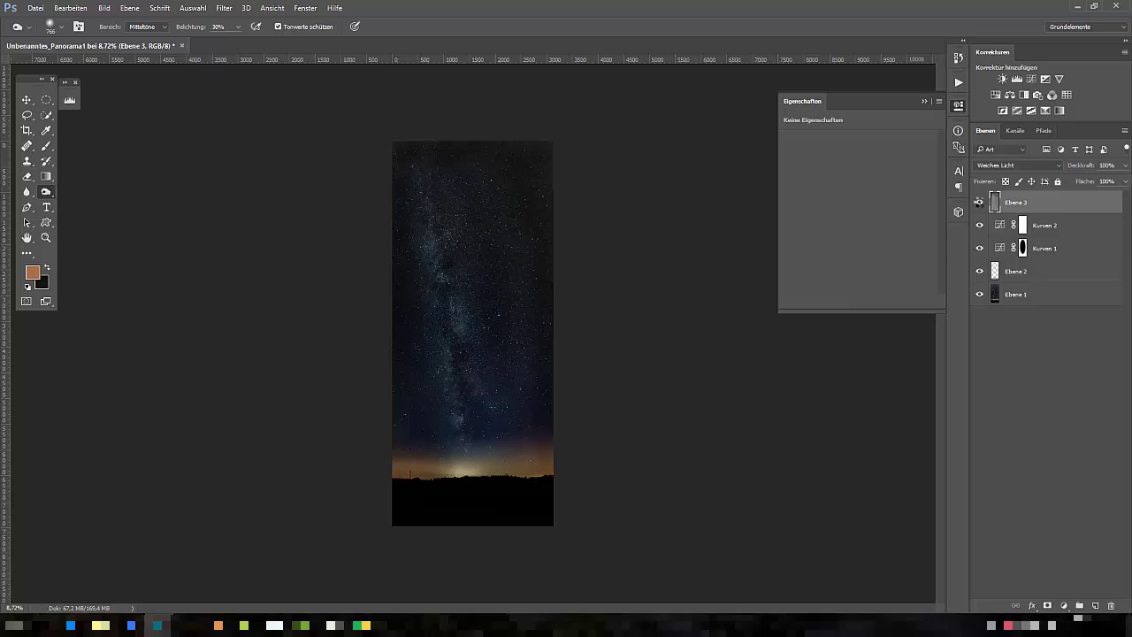
{"action": "left_click_drag", "start_coordinate": [1093, 162], "coordinate": [1057, 171]}
{"action": "left_click", "coordinate": [46, 237]}
{"action": "mouse_move", "coordinate": [495, 477]}
{"action": "left_mouse_down"}
{"action": "mouse_move", "coordinate": [365, 349]}
{"action": "mouse_move", "coordinate": [400, 341]}
{"action": "mouse_move", "coordinate": [392, 326]}
{"action": "mouse_move", "coordinate": [377, 351]}
{"action": "mouse_move", "coordinate": [427, 297]}
{"action": "mouse_move", "coordinate": [409, 342]}
{"action": "left_mouse_up"}
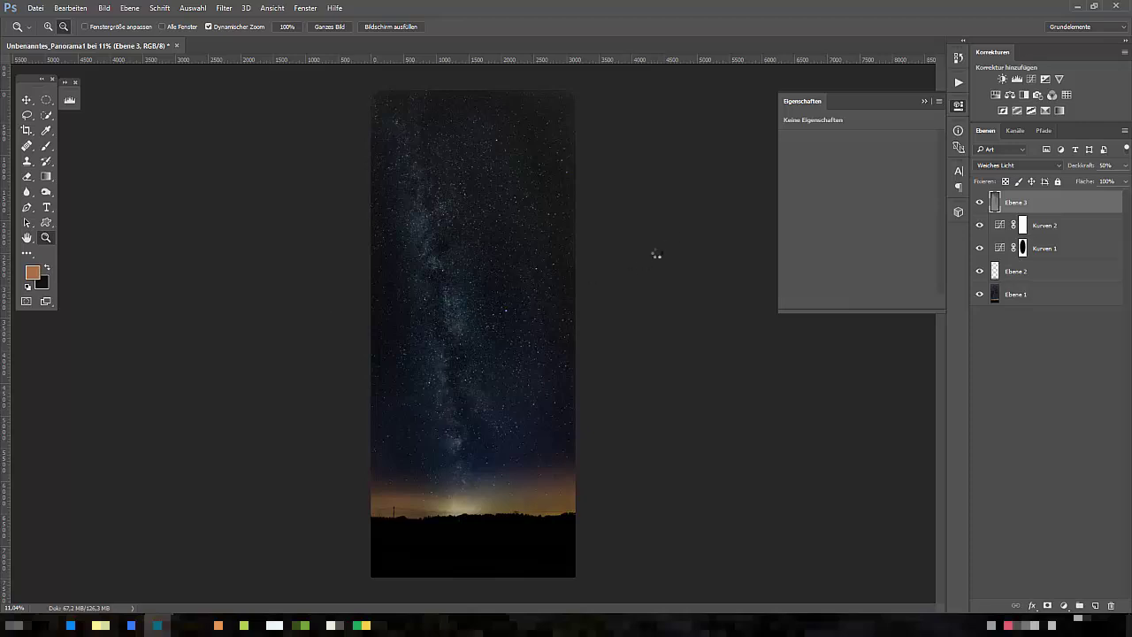
- Stamp all visible layers into a new layer, Ebene 4, and set the Crop tool to 2:3
{"action": "key", "text": "ctrl+shift+alt+e"}
{"action": "left_click", "coordinate": [27, 130]}
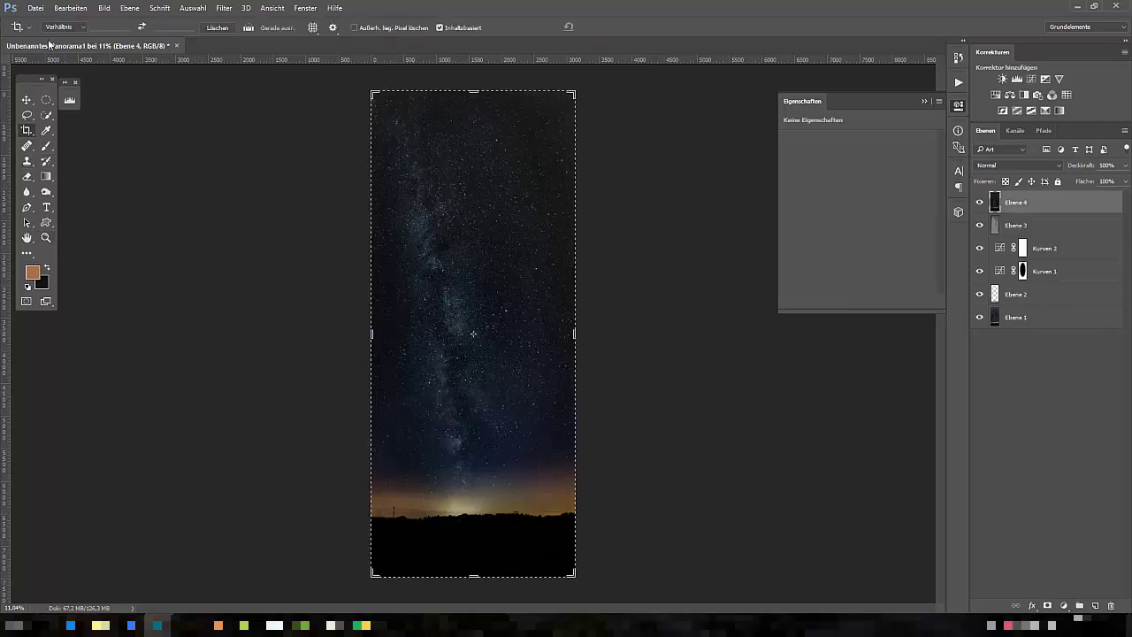
{"action": "left_click", "coordinate": [62, 26]}
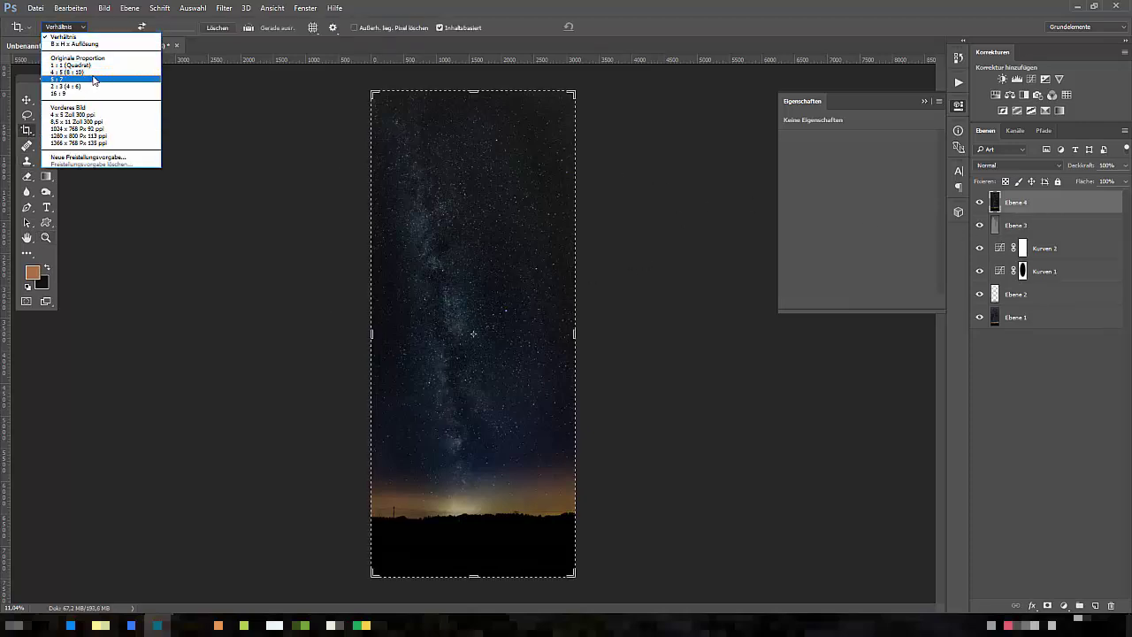
{"action": "left_click", "coordinate": [92, 81]}
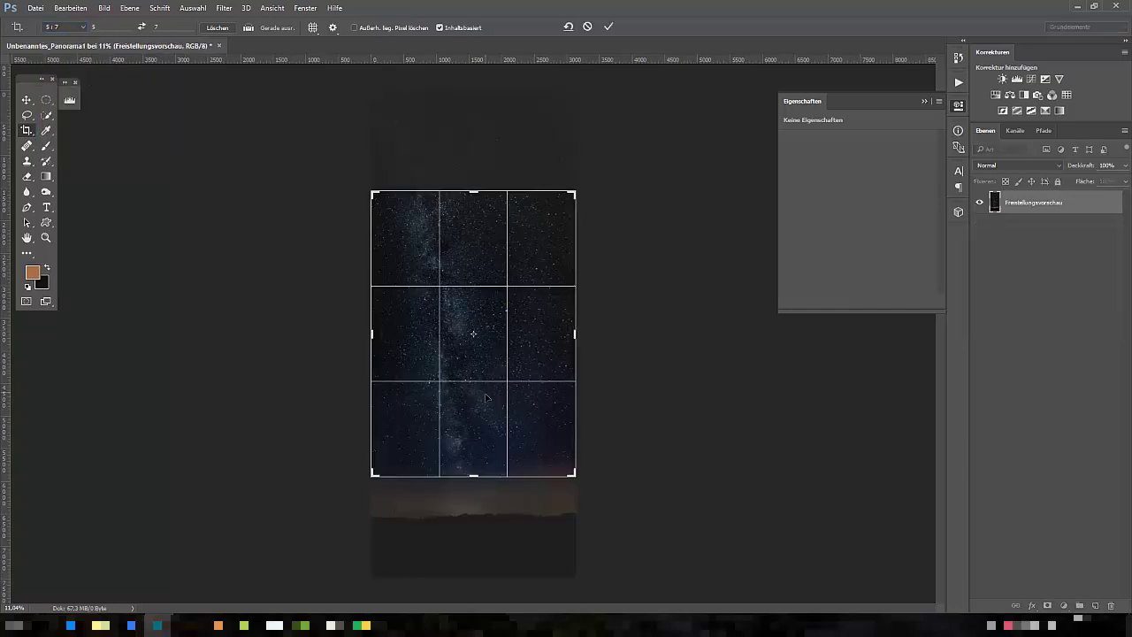
{"action": "left_click", "coordinate": [80, 29]}
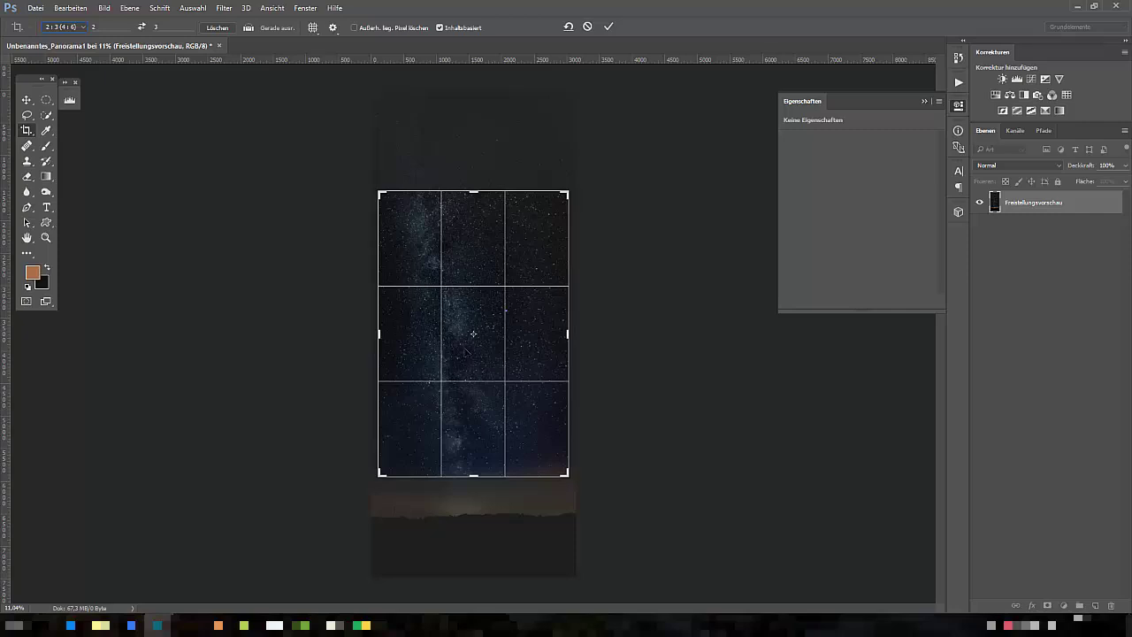
- Position and enlarge the 2:3 crop so the glowing horizon sits at the bottom, then commit
{"action": "left_click_drag", "start_coordinate": [492, 482], "coordinate": [493, 352]}
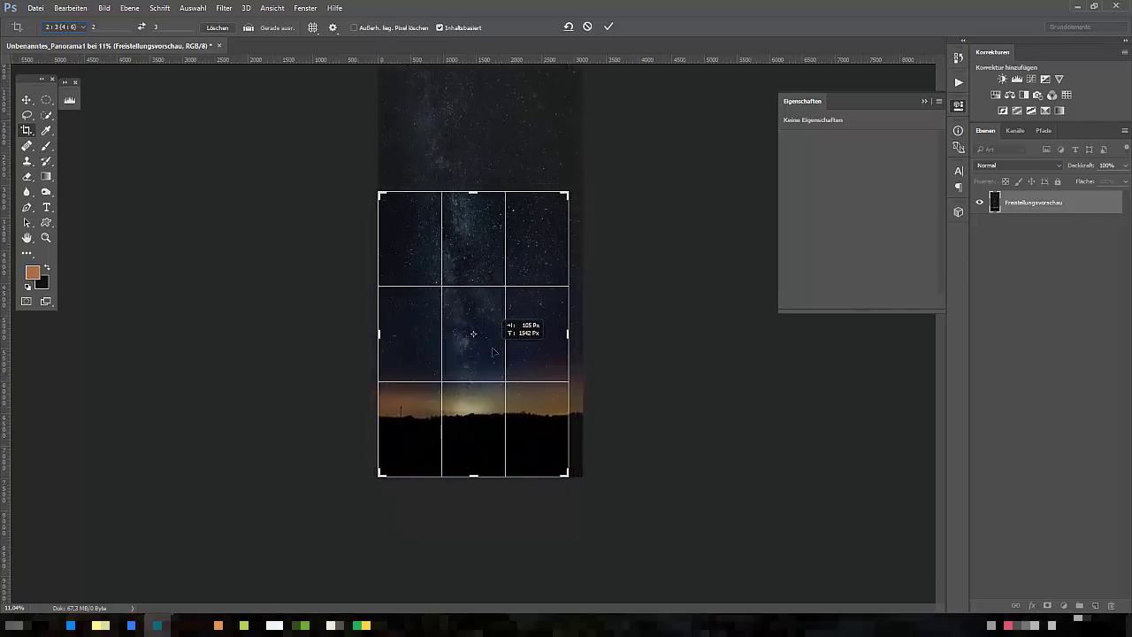
{"action": "left_click_drag", "start_coordinate": [569, 192], "coordinate": [573, 187]}
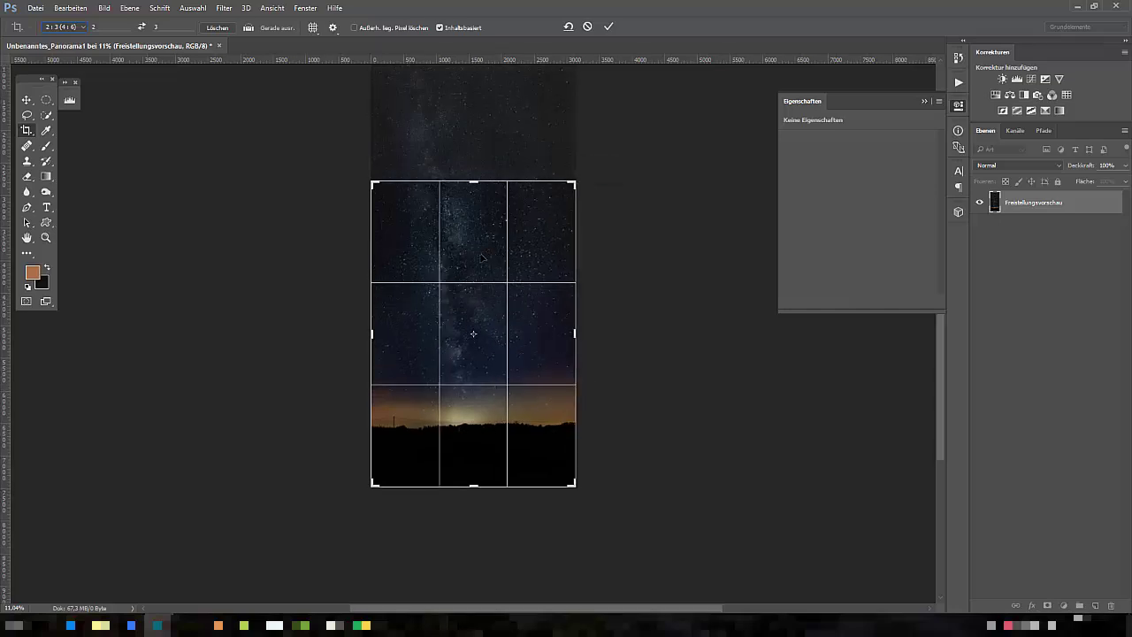
{"action": "left_click_drag", "start_coordinate": [482, 258], "coordinate": [480, 285]}
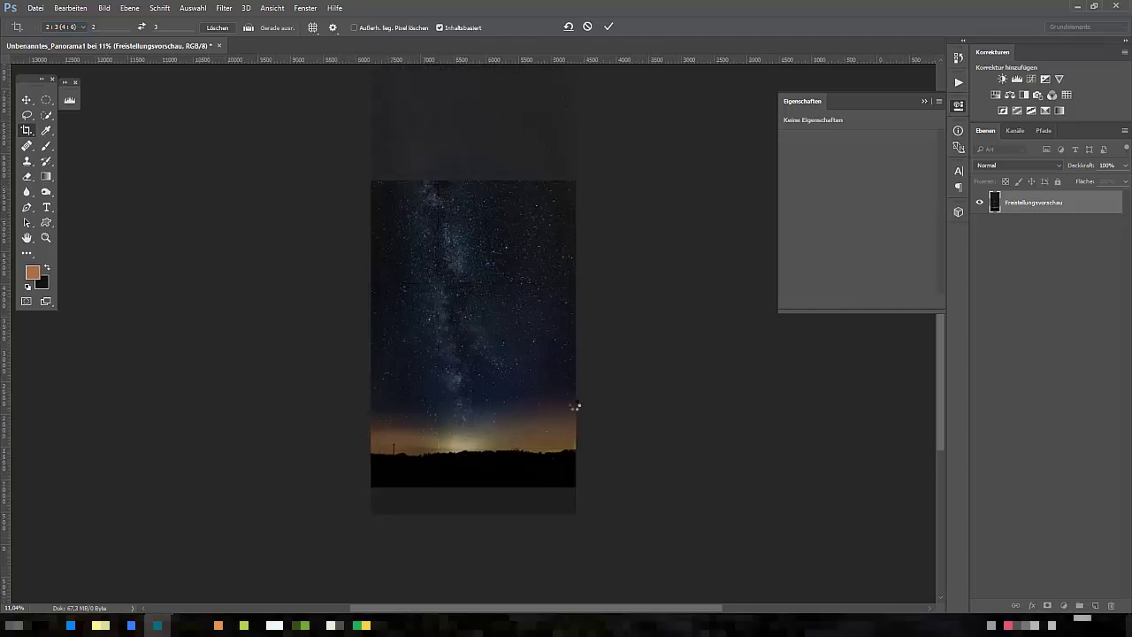
{"action": "key", "text": "Return"}
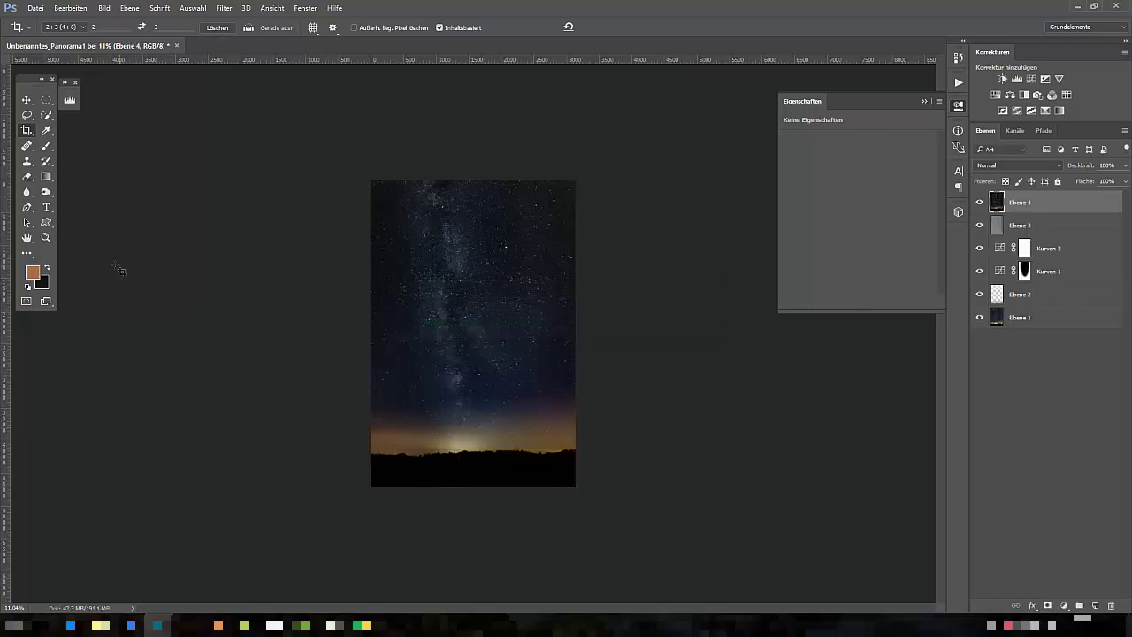
- Apply Viveza 2 with Shadows -5%, Contrast 5%, Saturation 7%, Warmth -19%, Blue 18%, Structure 21%
{"action": "left_click", "coordinate": [46, 237]}
{"action": "mouse_move", "coordinate": [475, 268]}
{"action": "left_mouse_down"}
{"action": "mouse_move", "coordinate": [523, 230]}
{"action": "mouse_move", "coordinate": [498, 313]}
{"action": "left_mouse_up"}
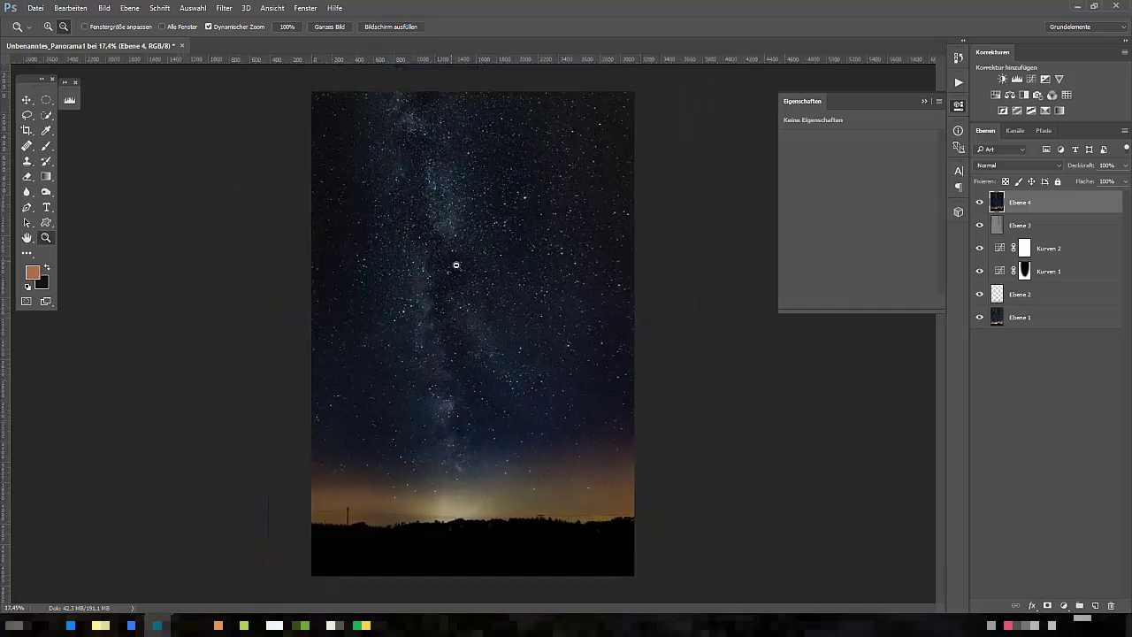
{"action": "left_click", "coordinate": [226, 8]}
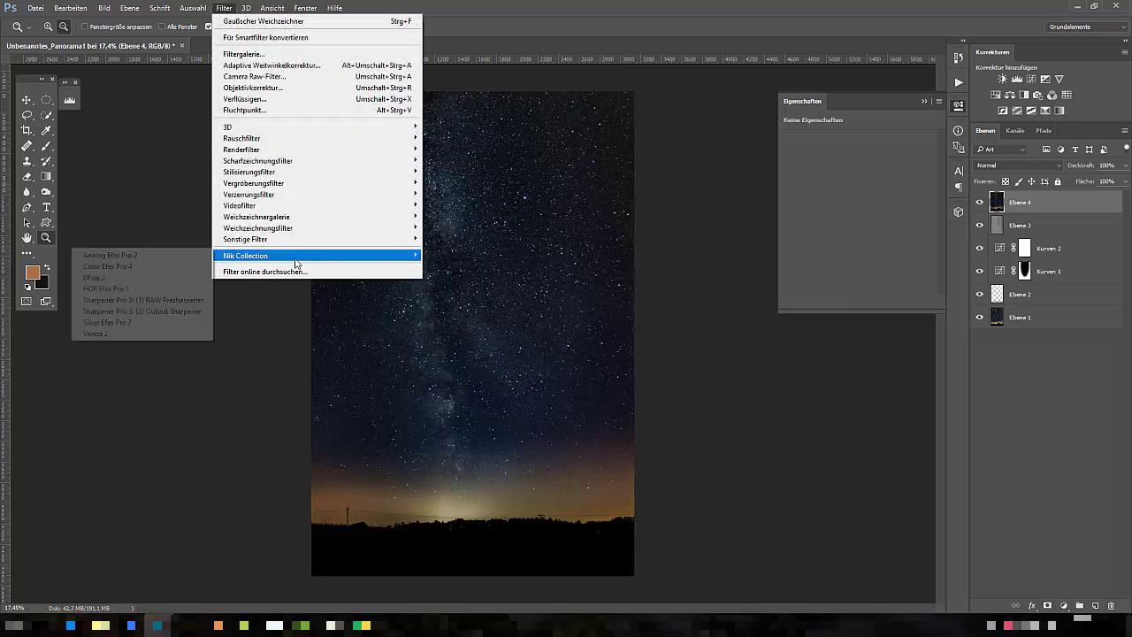
{"action": "mouse_move", "coordinate": [265, 255]}
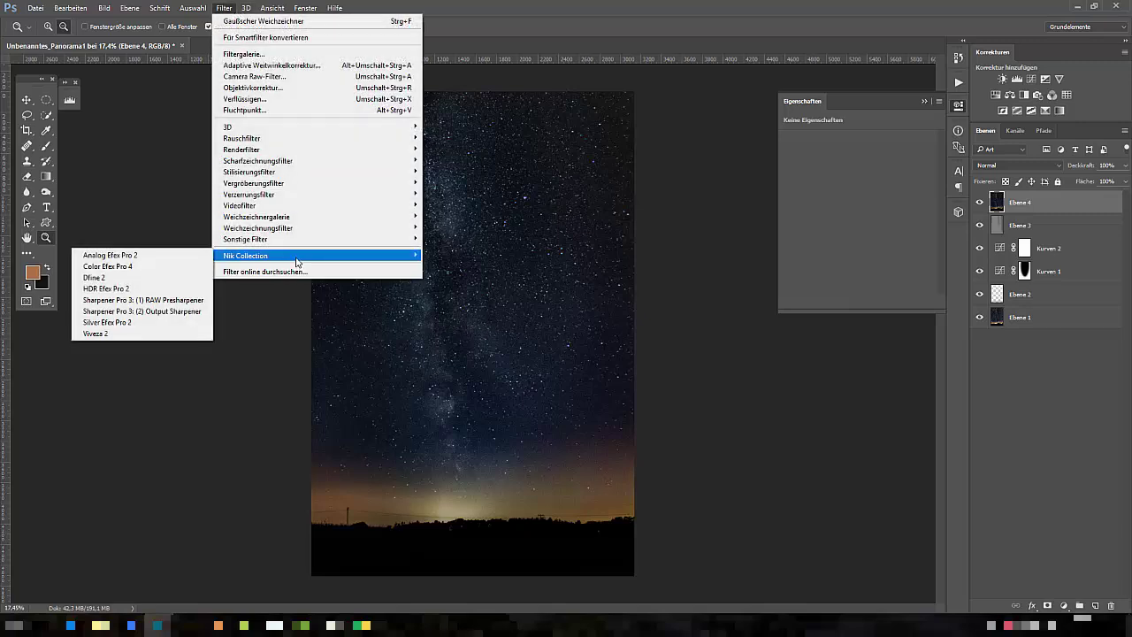
{"action": "left_click", "coordinate": [159, 334]}
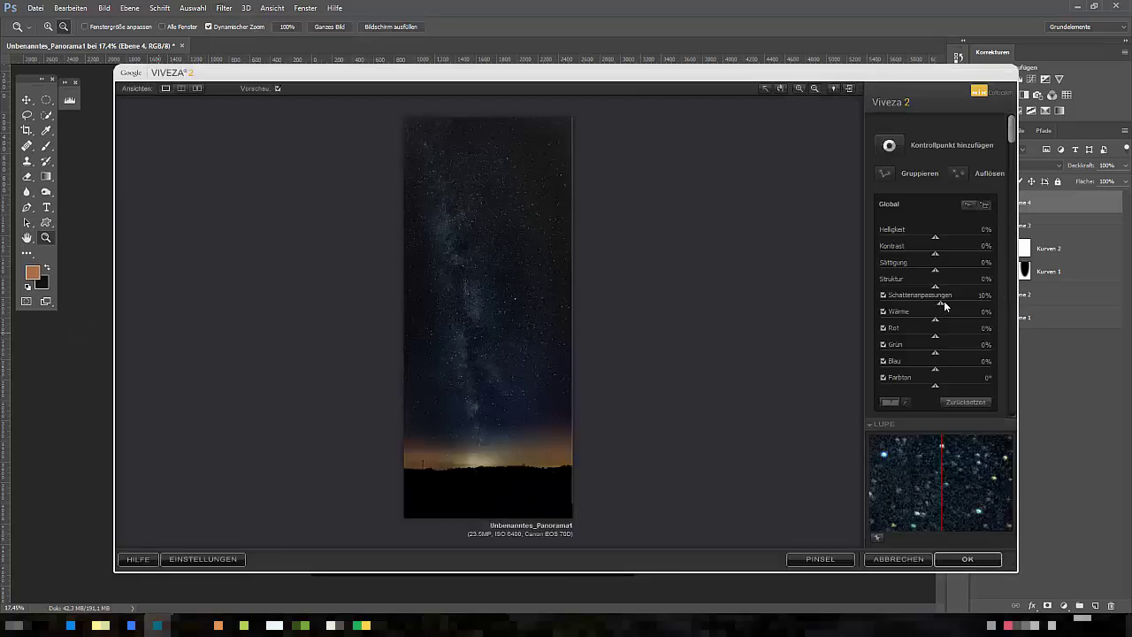
{"action": "left_click_drag", "start_coordinate": [936, 303], "coordinate": [939, 306]}
{"action": "left_click_drag", "start_coordinate": [936, 256], "coordinate": [937, 256]}
{"action": "left_click_drag", "start_coordinate": [943, 267], "coordinate": [941, 267]}
{"action": "left_click_drag", "start_coordinate": [937, 319], "coordinate": [930, 318]}
{"action": "mouse_move", "coordinate": [938, 370]}
{"action": "left_mouse_down"}
{"action": "mouse_move", "coordinate": [921, 350]}
{"action": "mouse_move", "coordinate": [926, 336]}
{"action": "left_mouse_up"}
{"action": "left_click_drag", "start_coordinate": [935, 286], "coordinate": [950, 288]}
{"action": "left_click", "coordinate": [971, 559]}
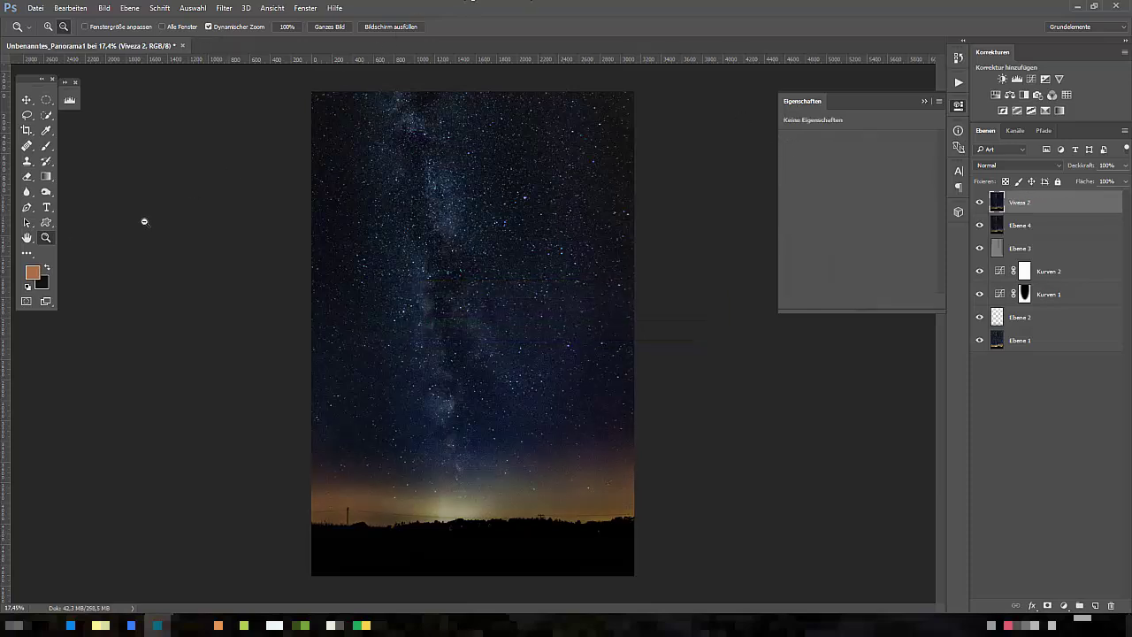
- Zoom in and out to inspect the star detail after the Viveza adjustment
{"action": "left_click_drag", "start_coordinate": [410, 250], "coordinate": [519, 252]}
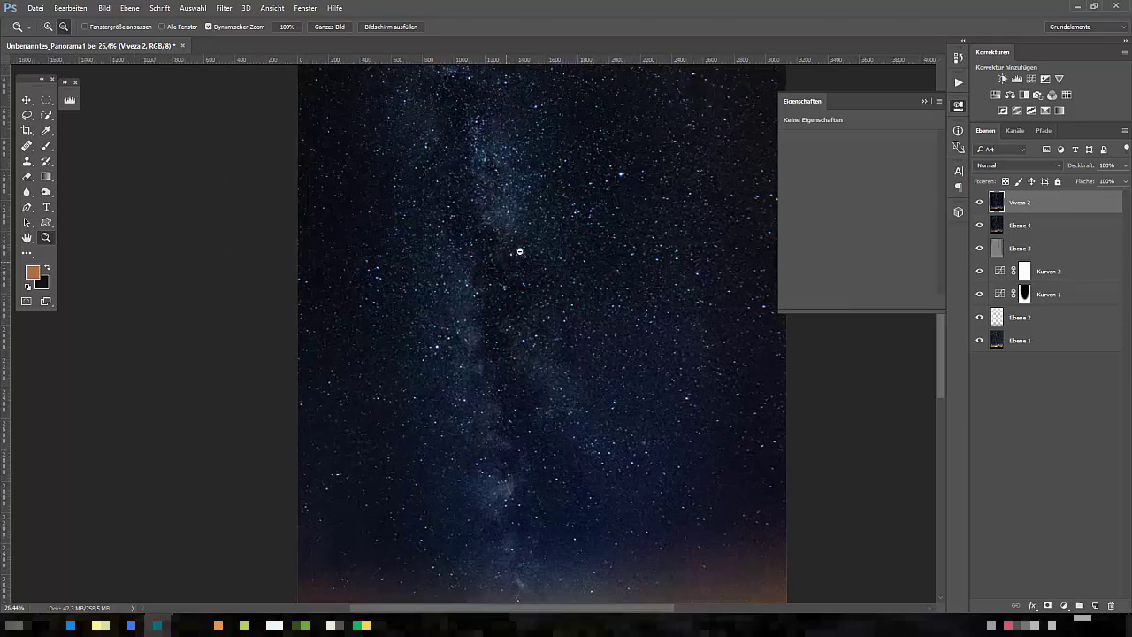
{"action": "left_click", "coordinate": [520, 252], "text": "alt"}
{"action": "left_click", "coordinate": [465, 306]}
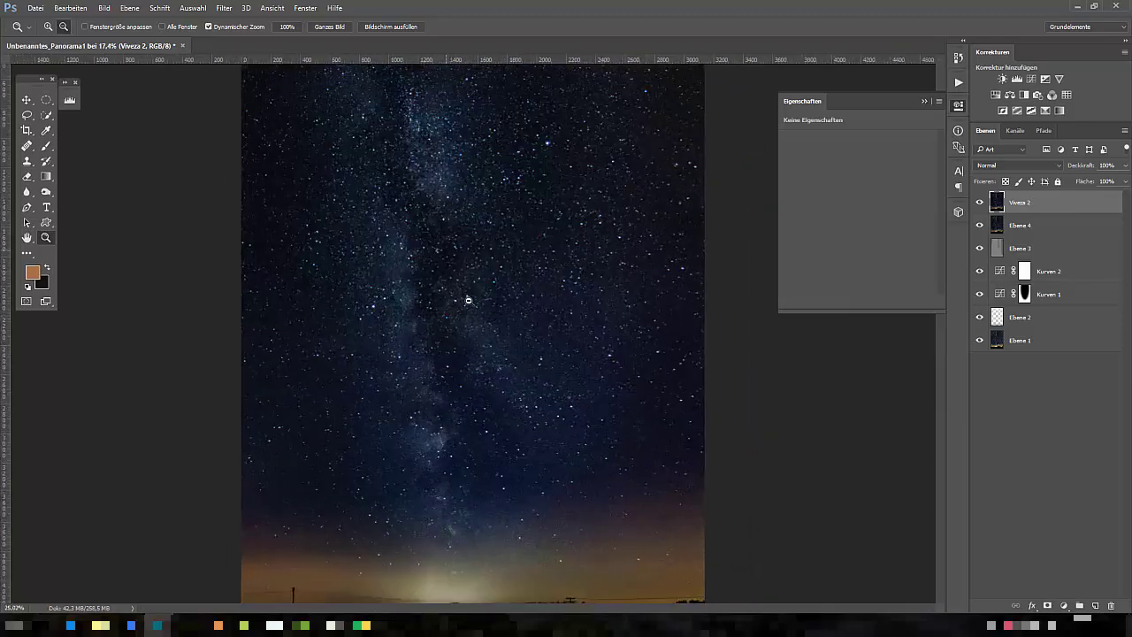
{"action": "left_click_drag", "start_coordinate": [468, 300], "coordinate": [449, 365]}
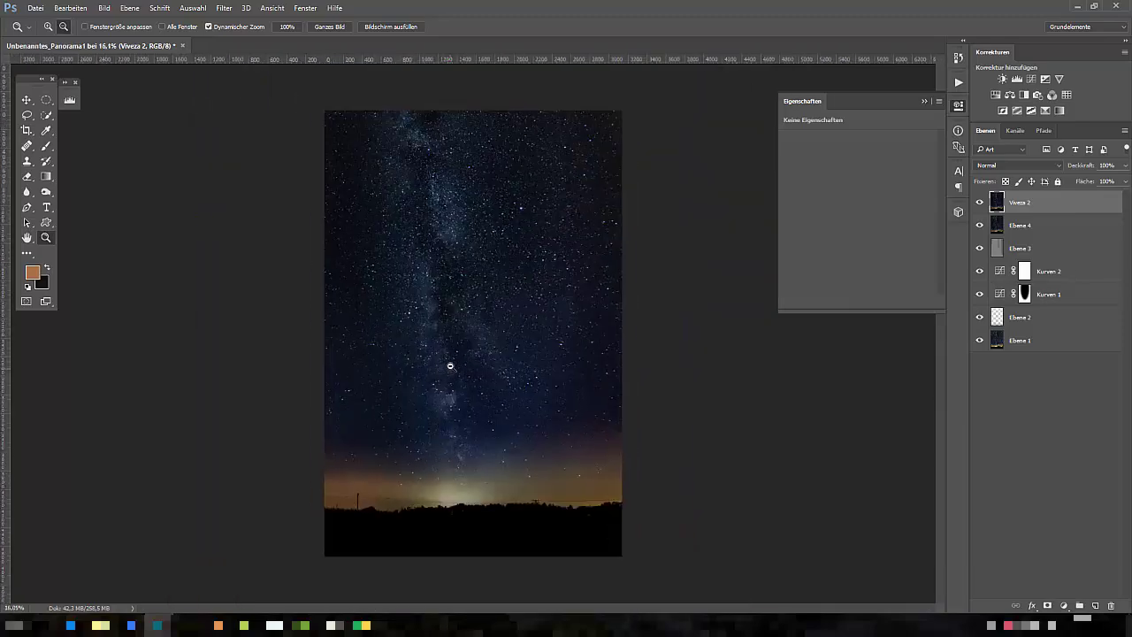
{"action": "left_click_drag", "start_coordinate": [492, 290], "coordinate": [478, 315]}
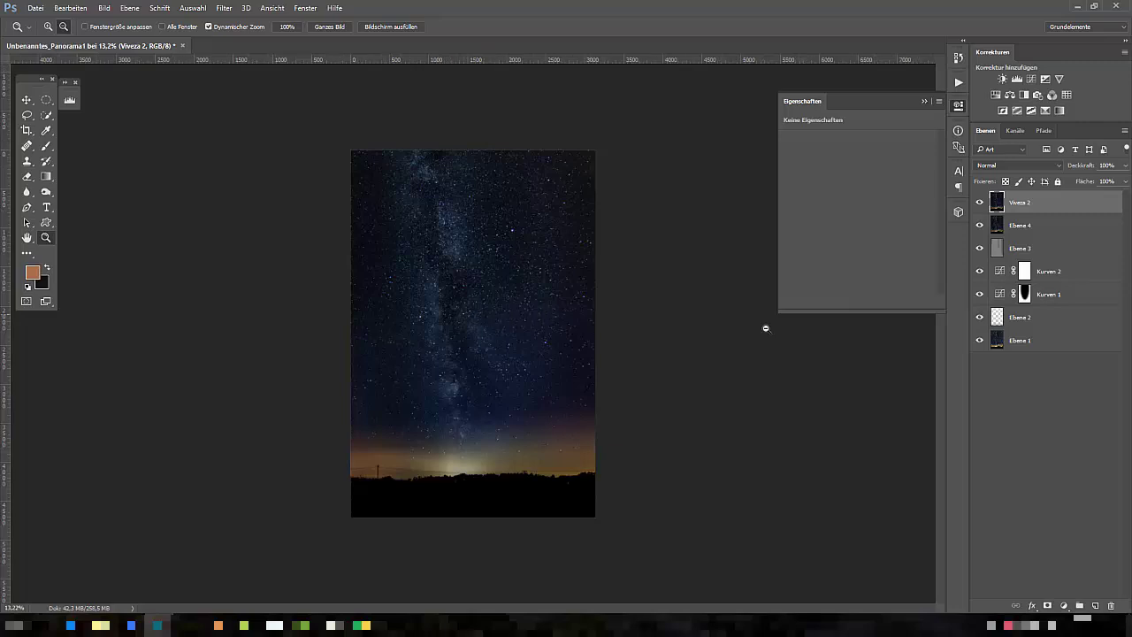
{"action": "left_click", "coordinate": [244, 10]}
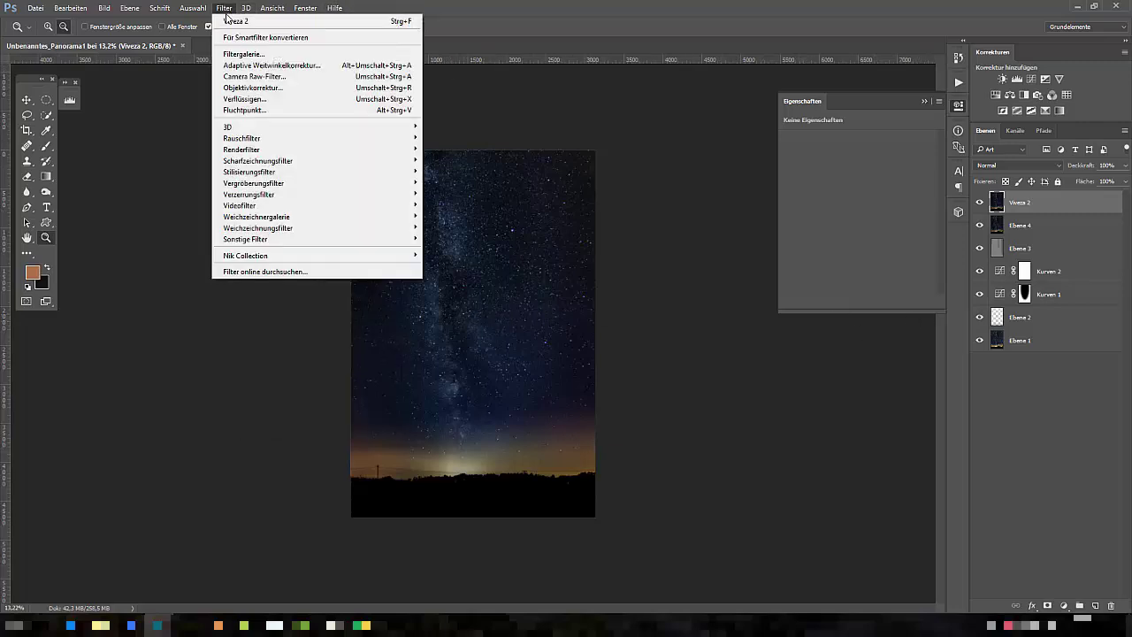
{"action": "mouse_move", "coordinate": [316, 256]}
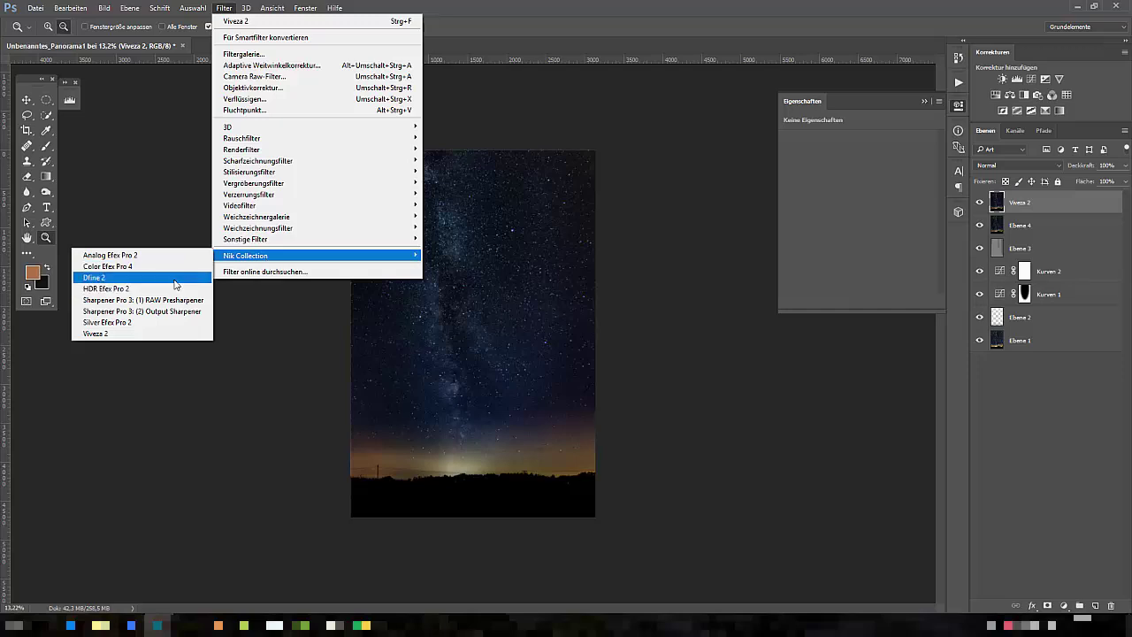
- Apply Dfine 2 noise reduction at 60% layer opacity, then stamp all visible layers into Ebene 5
{"action": "left_click", "coordinate": [177, 276]}
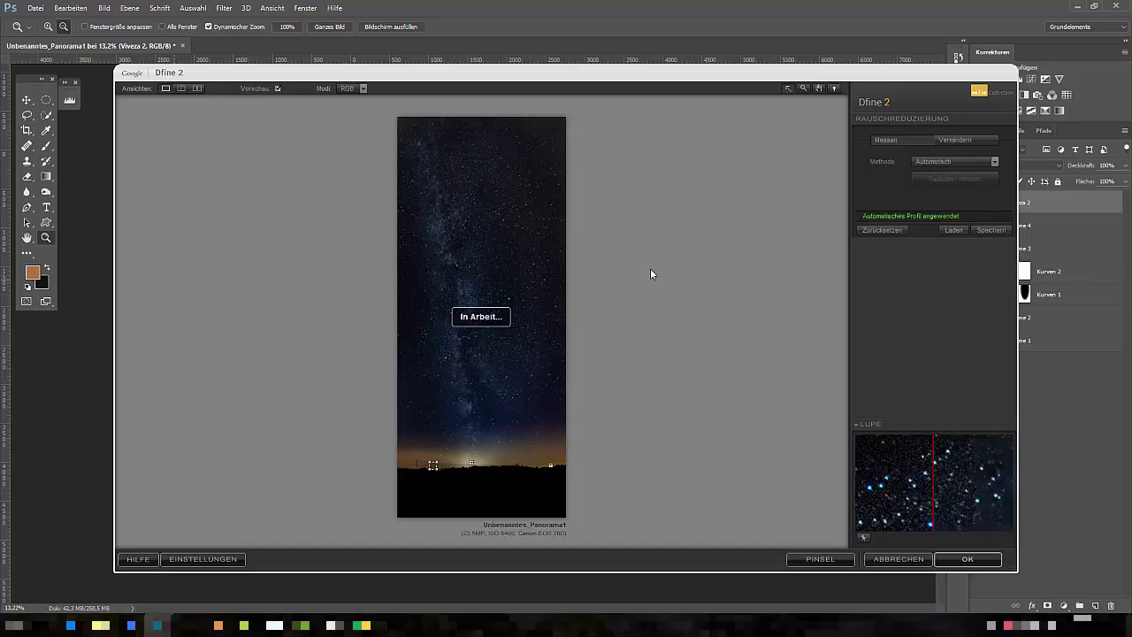
{"action": "left_click", "coordinate": [969, 561]}
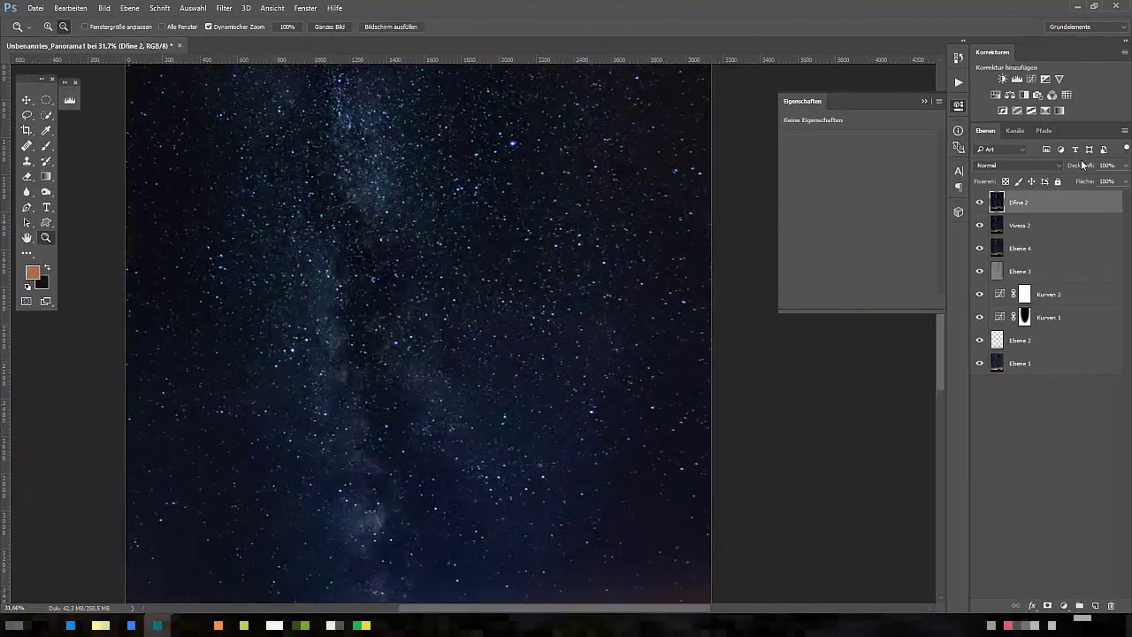
{"action": "left_click_drag", "start_coordinate": [1081, 166], "coordinate": [1058, 170]}
{"action": "left_click_drag", "start_coordinate": [1056, 171], "coordinate": [1062, 172]}
{"action": "key", "text": "ctrl+0"}
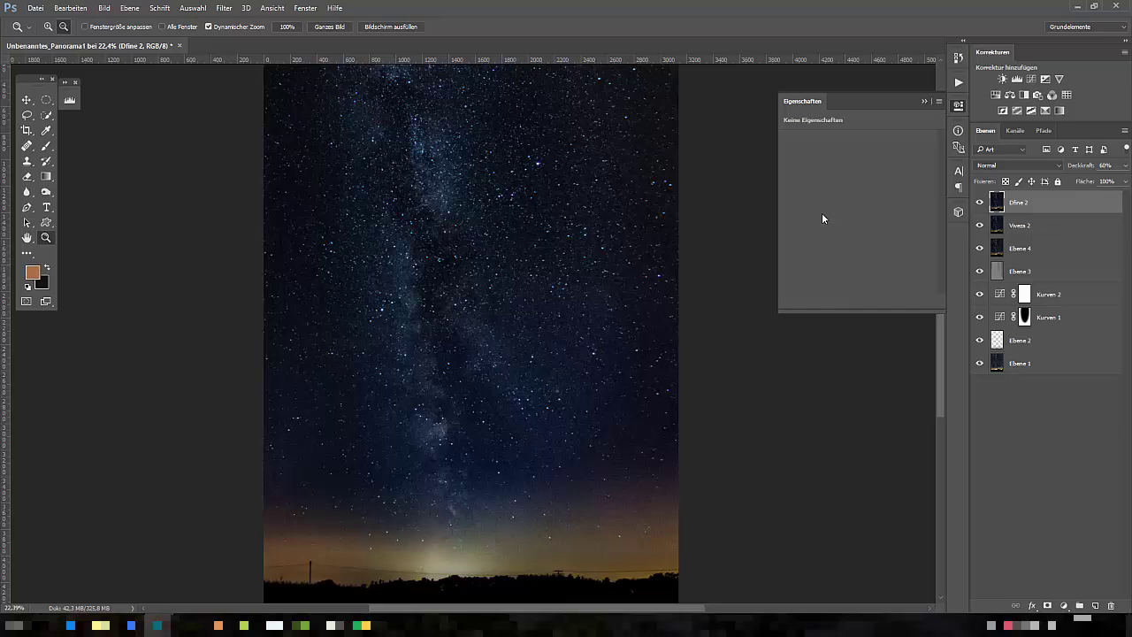
{"action": "key", "text": "ctrl+shift+alt+e"}
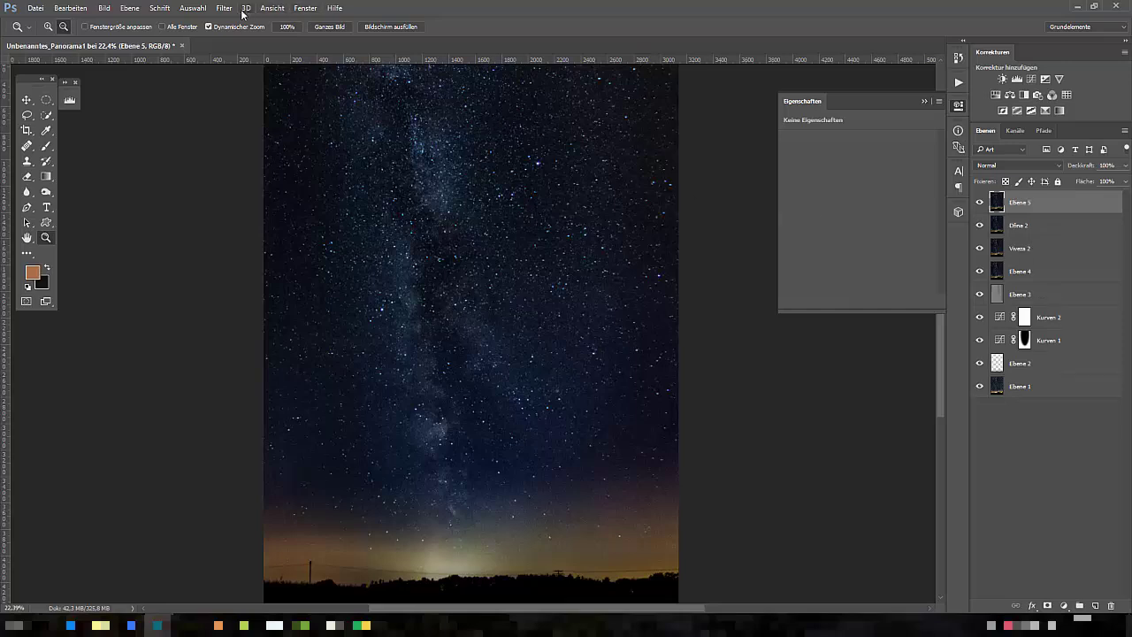
- Sharpen Ebene 5 with Unsharp Mask (Unscharf maskieren) at 73% strength
{"action": "left_click", "coordinate": [223, 8]}
{"action": "mouse_move", "coordinate": [257, 160]}
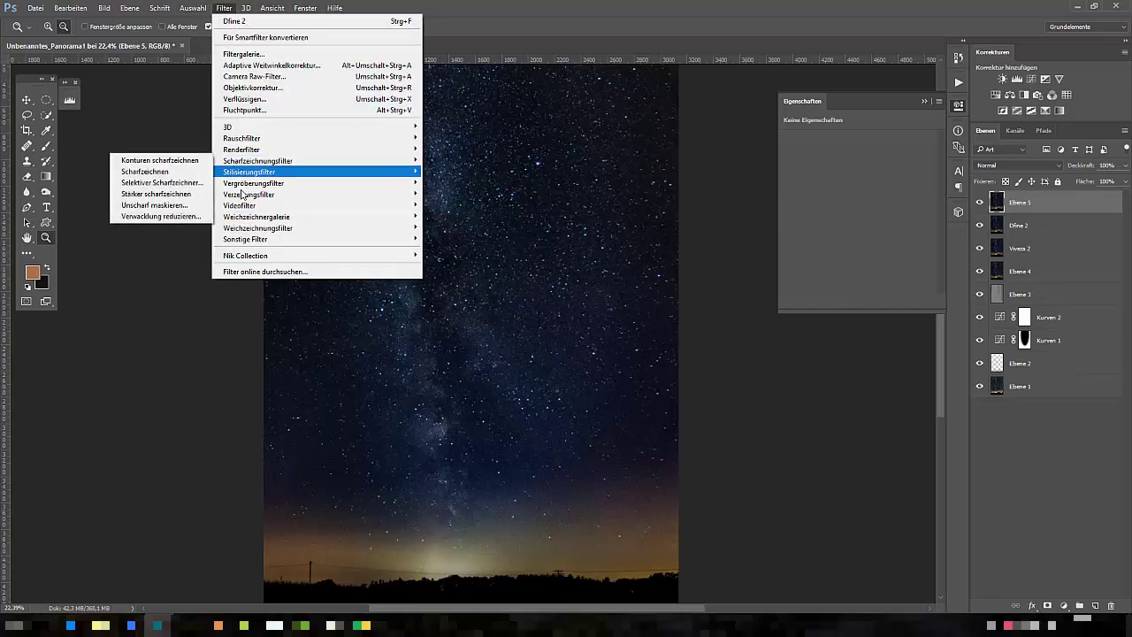
{"action": "left_click", "coordinate": [190, 205]}
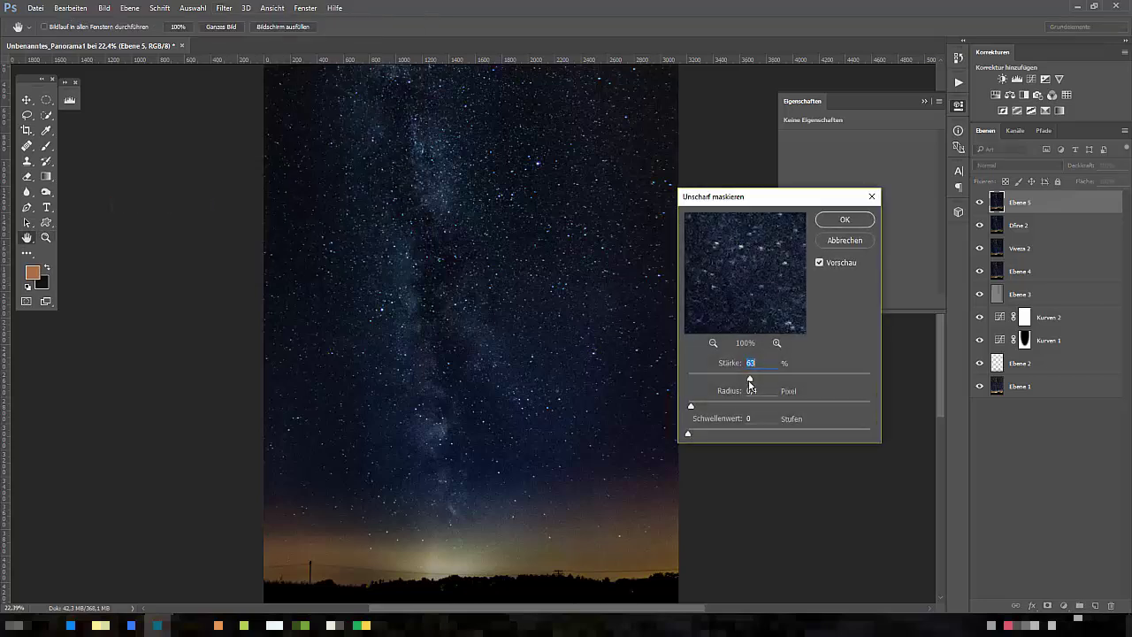
{"action": "left_click_drag", "start_coordinate": [750, 381], "coordinate": [792, 377]}
{"action": "left_click", "coordinate": [841, 220]}
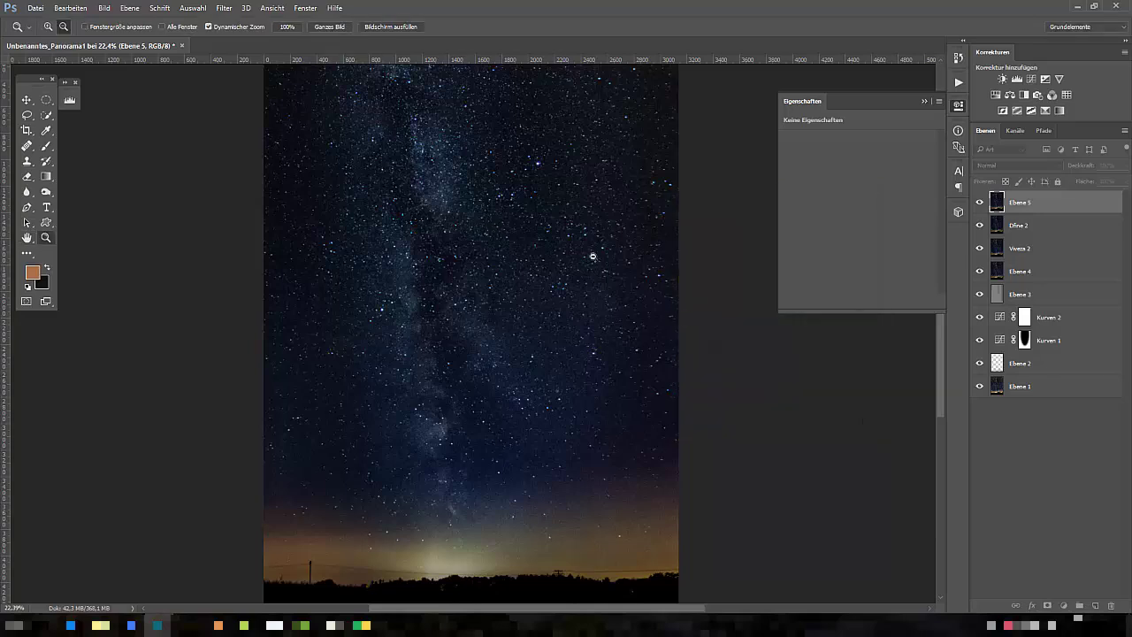
{"action": "mouse_move", "coordinate": [560, 257]}
{"action": "left_mouse_down"}
{"action": "mouse_move", "coordinate": [538, 311]}
{"action": "mouse_move", "coordinate": [569, 284]}
{"action": "mouse_move", "coordinate": [561, 324]}
{"action": "left_mouse_up"}
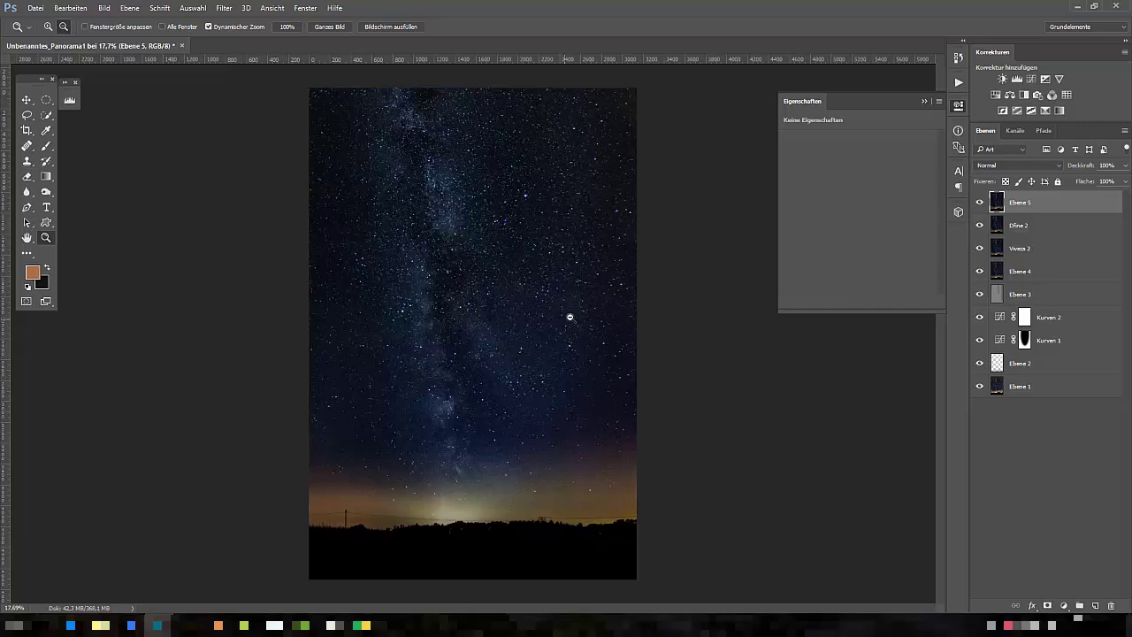
- Add a Farbton/Sättigung adjustment layer on top and raise saturation to +20
{"action": "left_click", "coordinate": [1064, 606]}
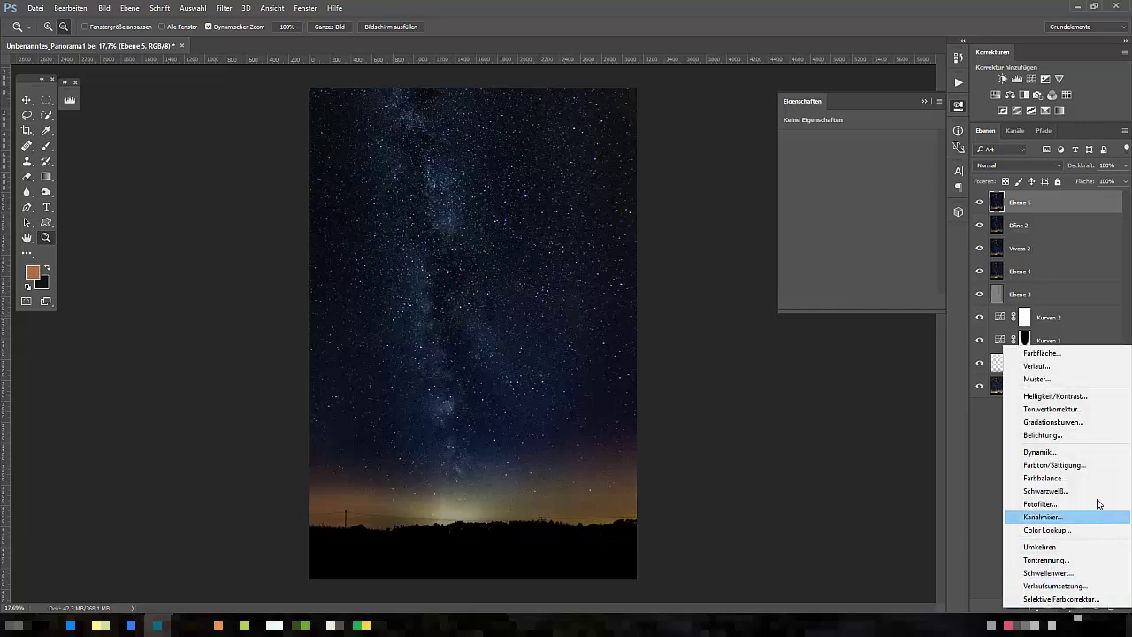
{"action": "left_click", "coordinate": [1059, 464]}
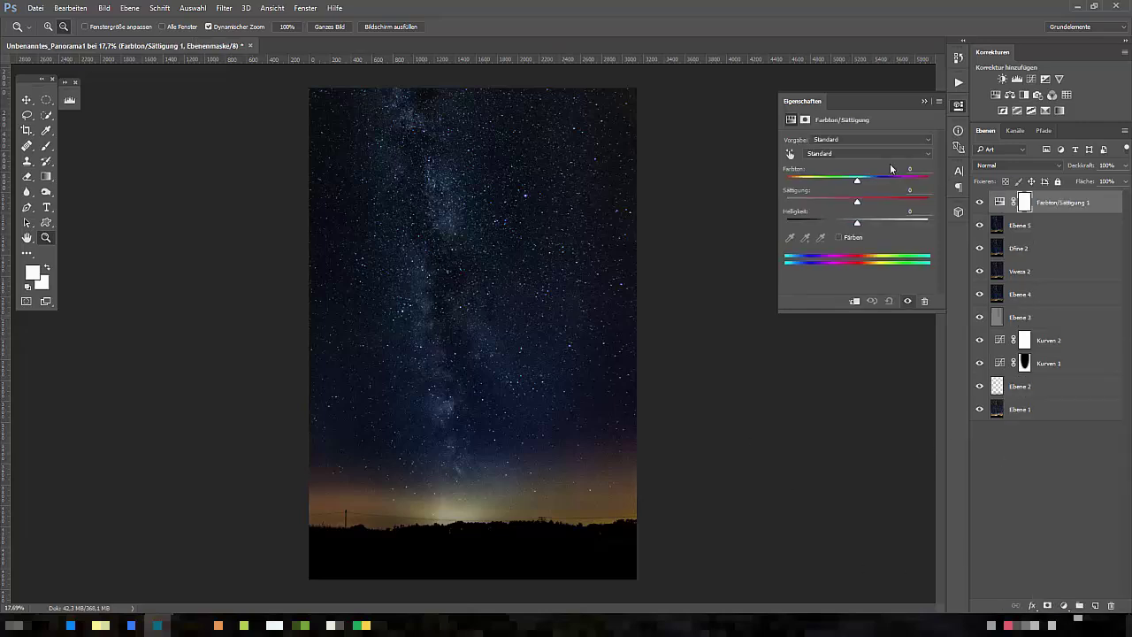
{"action": "left_click_drag", "start_coordinate": [857, 202], "coordinate": [843, 194]}
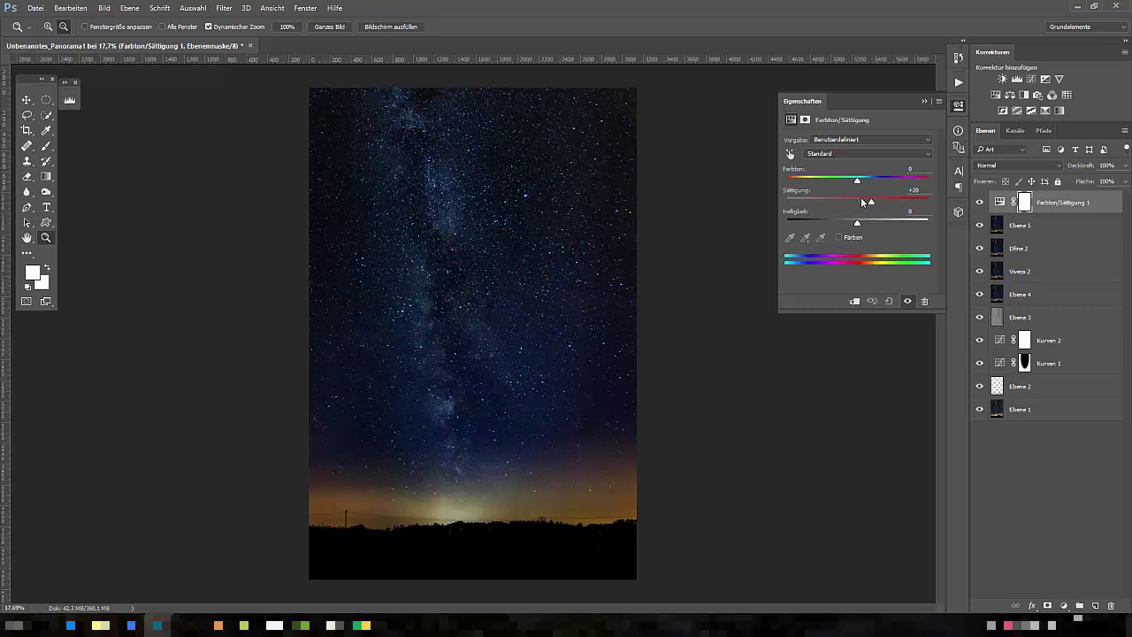